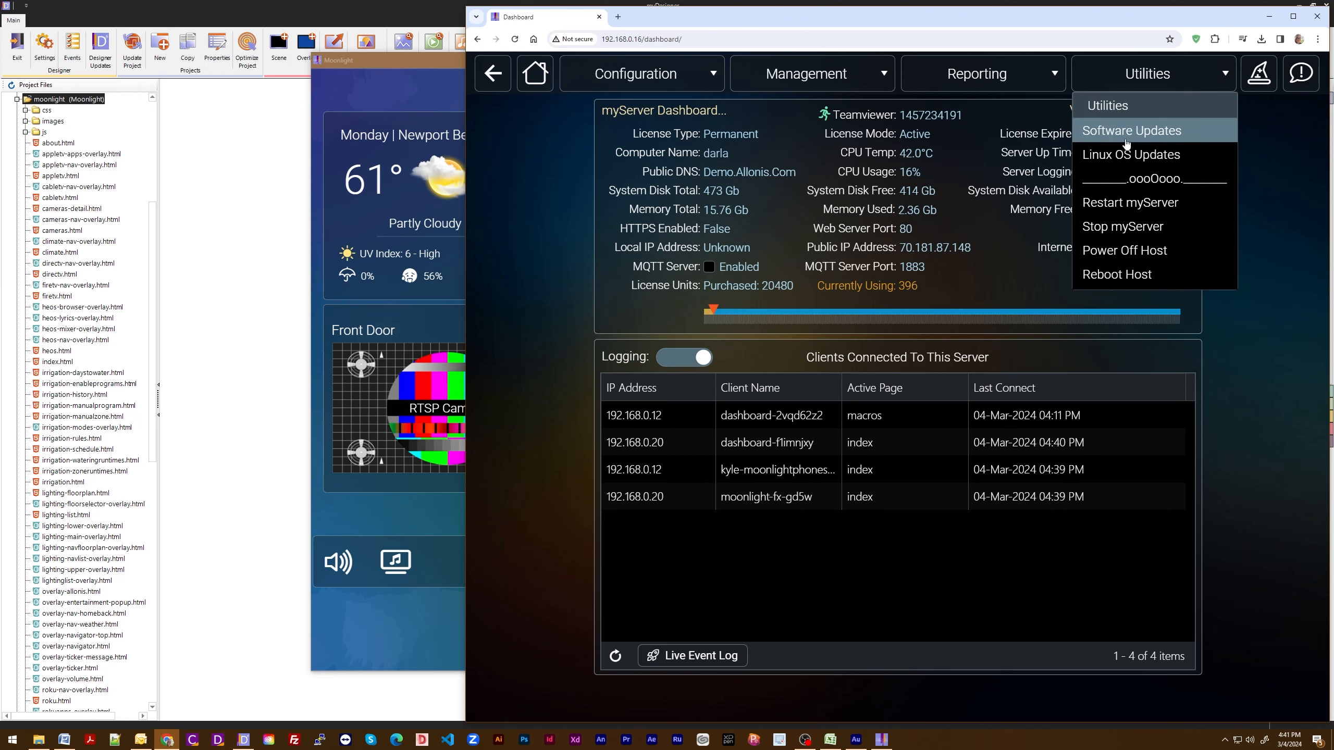
Minimize the server dashboard browser, find index.html in the moonlight project, and open it in myDesigner.
left_click(1269, 16)
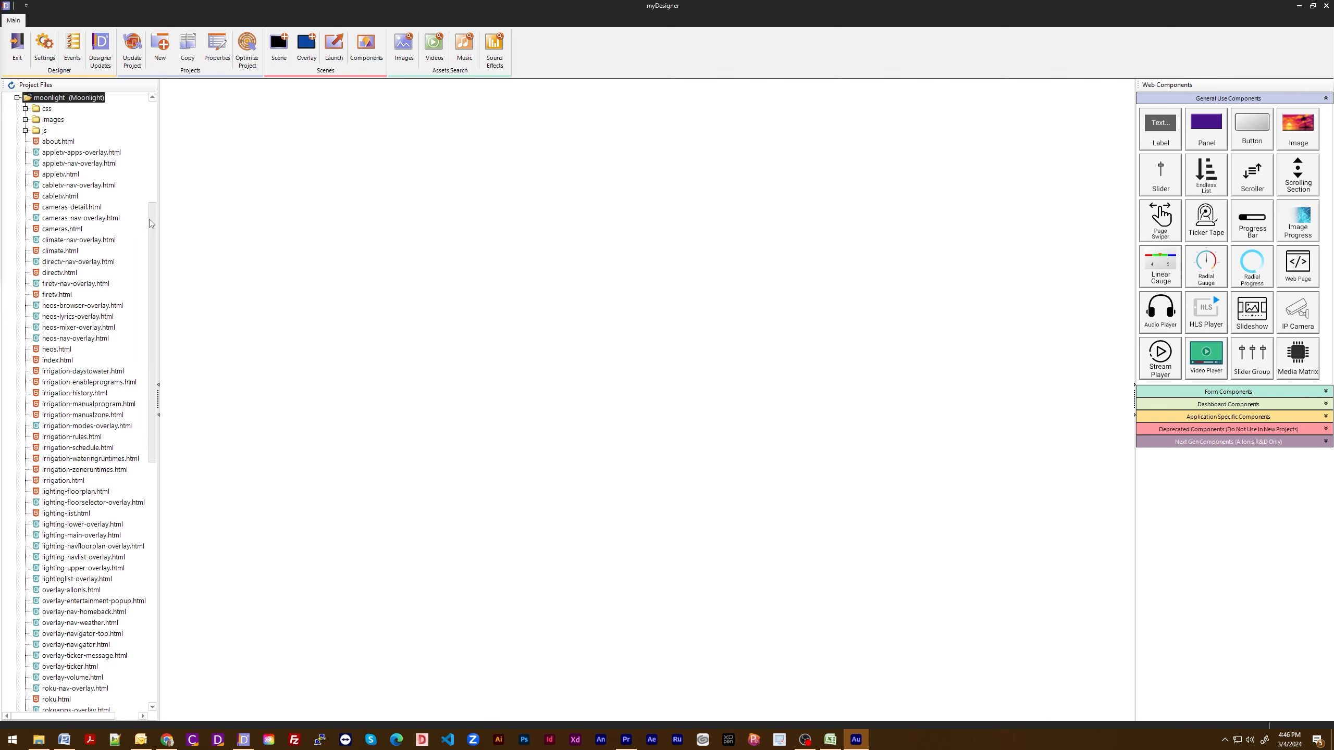
left_click_drag(154, 220, 185, 218)
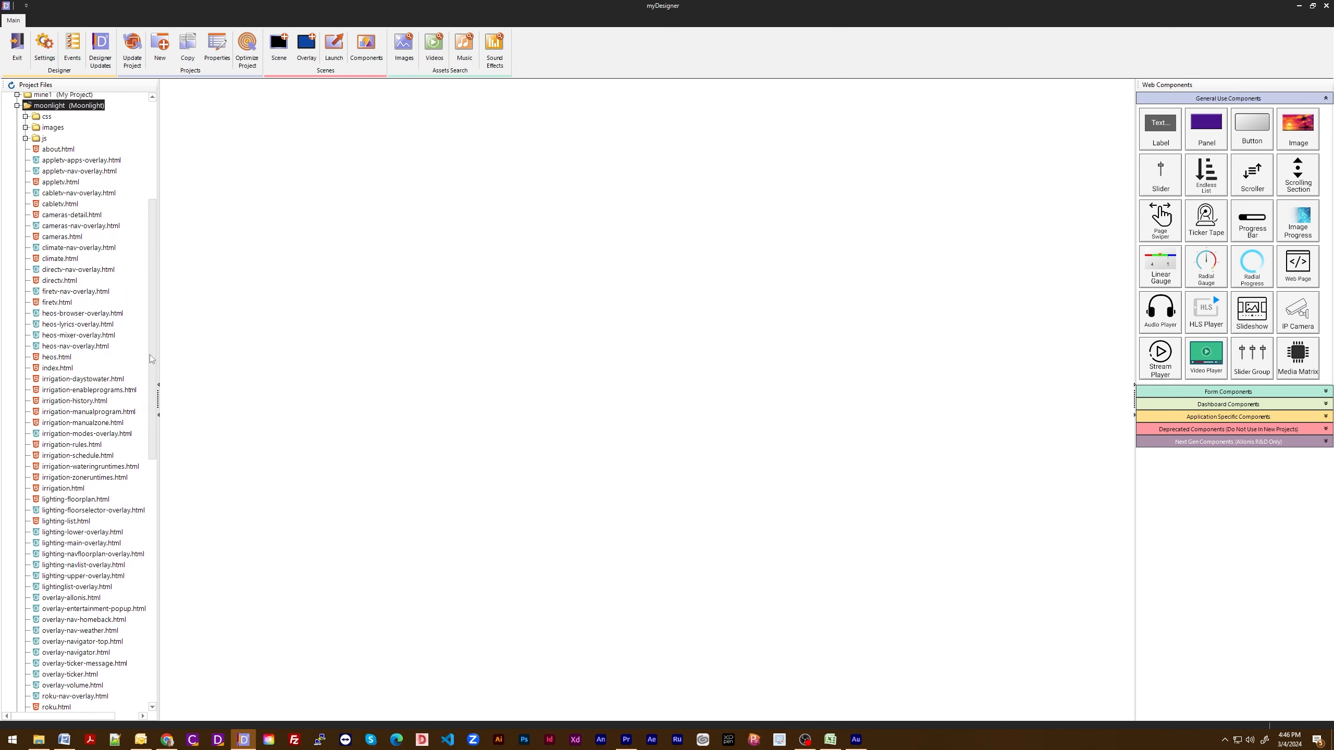
left_click_drag(151, 359, 162, 447)
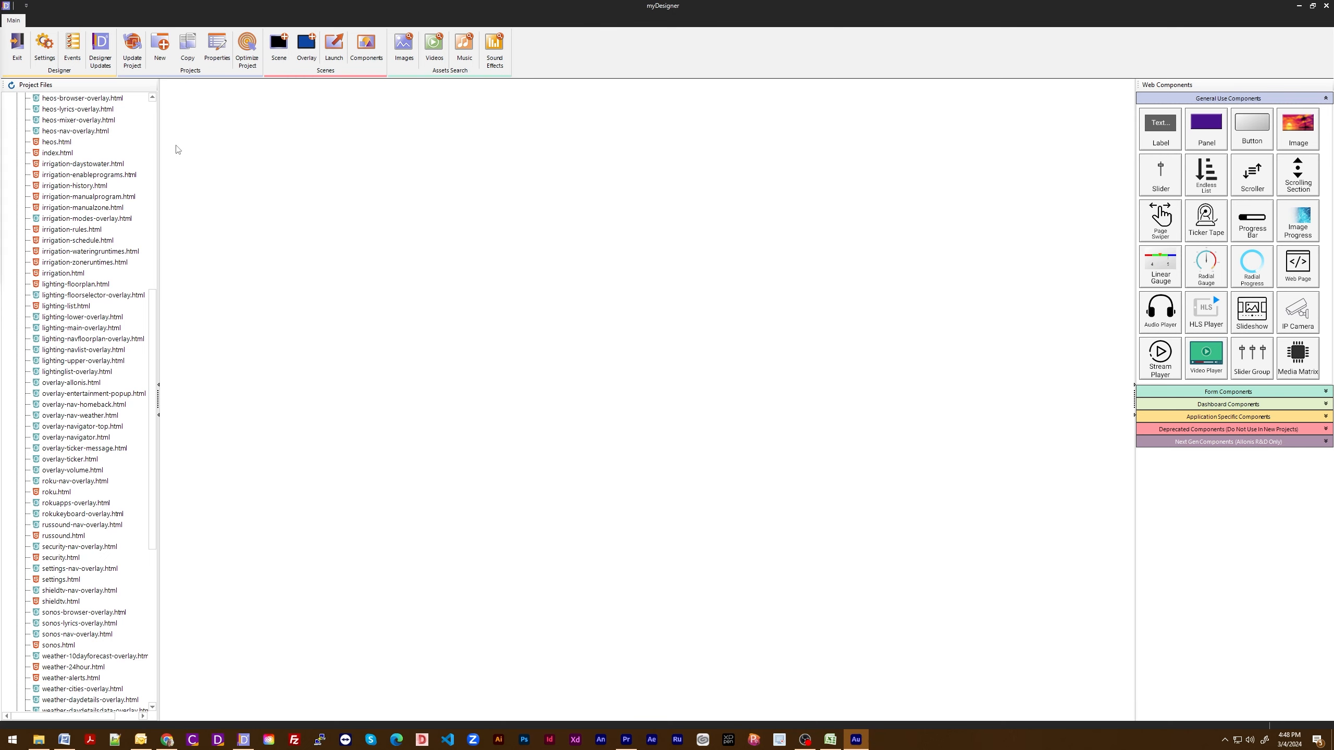
double_click(59, 154)
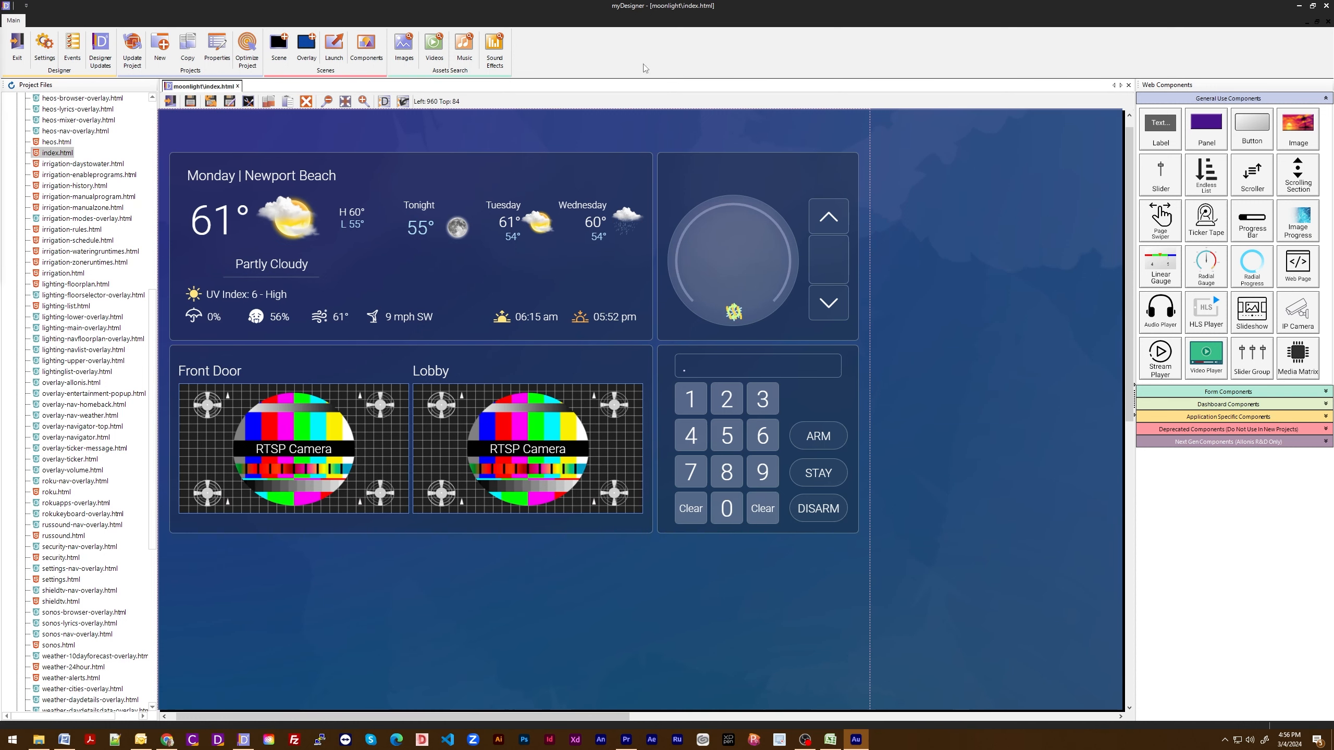
Move the transparent cover over the index scene's weather panel straight up, away from the weather elements.
left_click(529, 195)
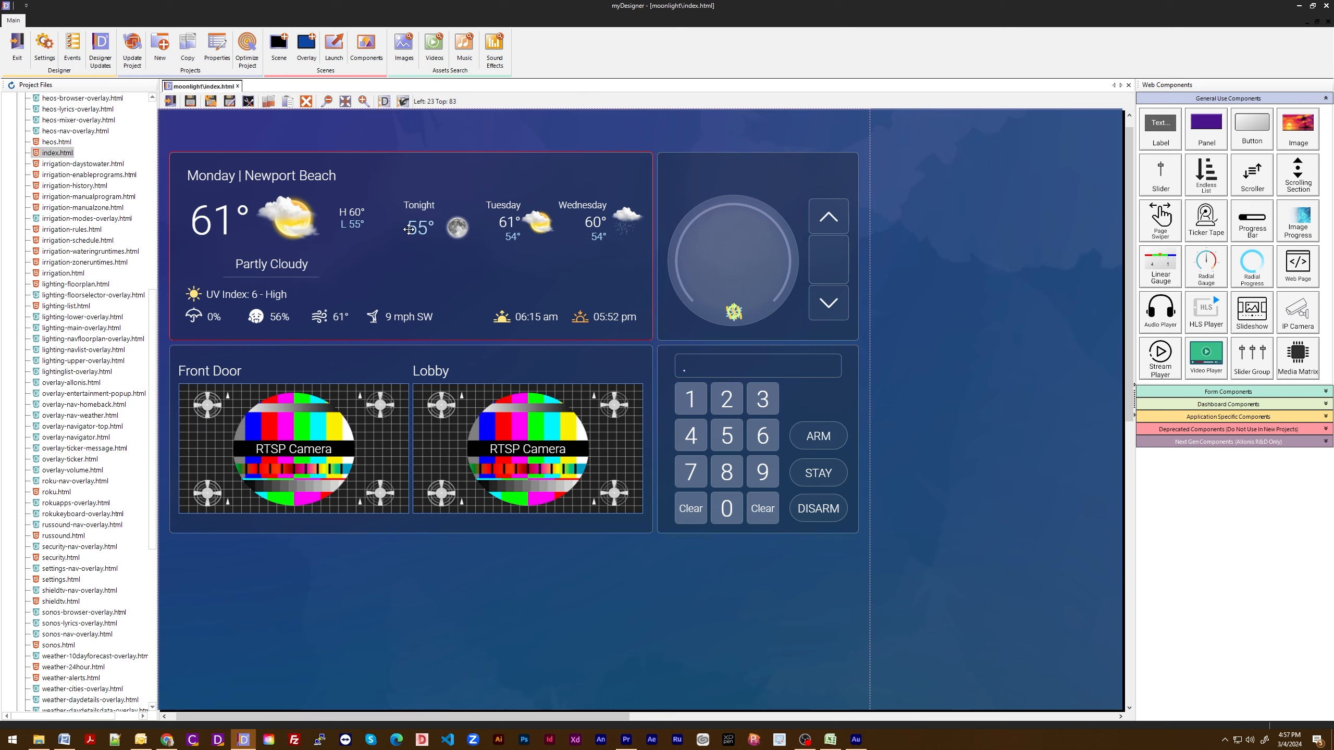
key("Up")
key("Up")
key("Up")
key("Up")
key("Up")
key("Up")
key("Up")
key("Up")
key("Up")
key("Up")
key("Up")
key("Up")
key("Up")
key("Up")
key("Up")
key("Up")
key("Up")
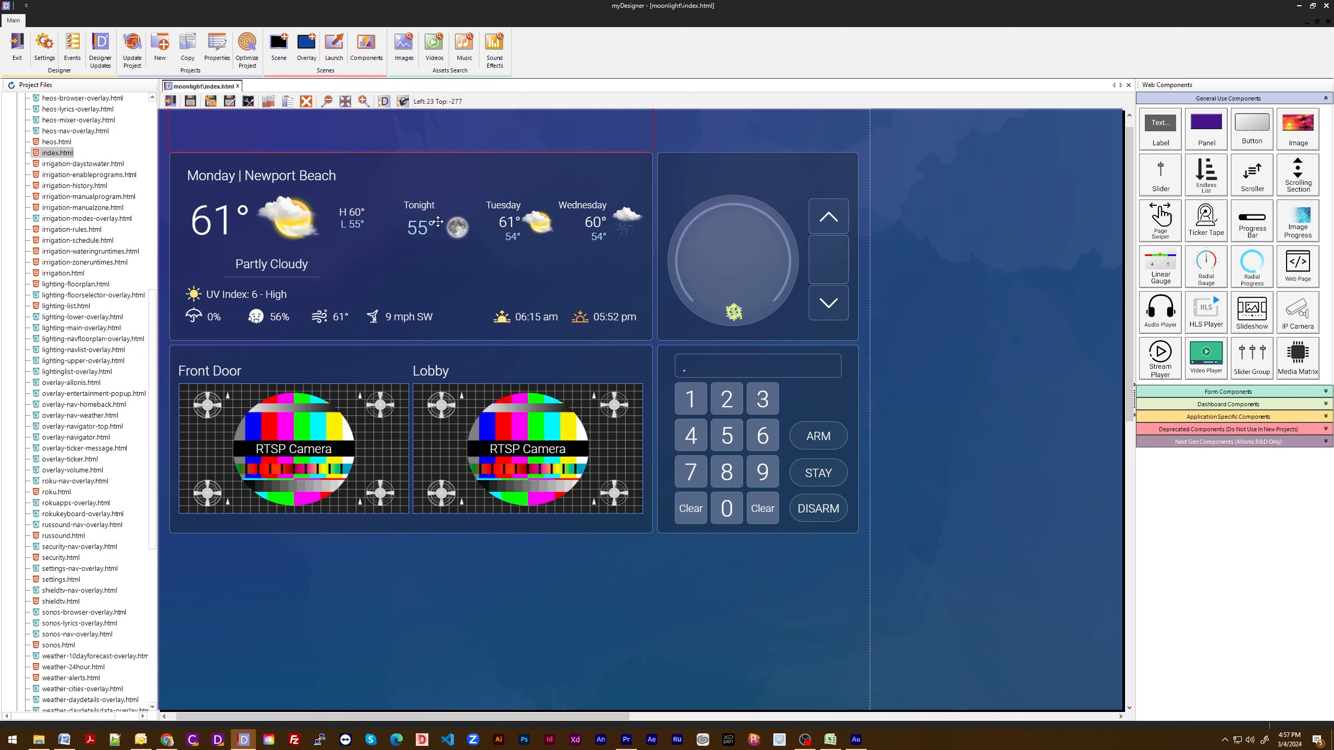
Inspect the Tonight label, UV index label and current-conditions icon beneath, and return the weather cover to Top 83.
left_click(424, 205)
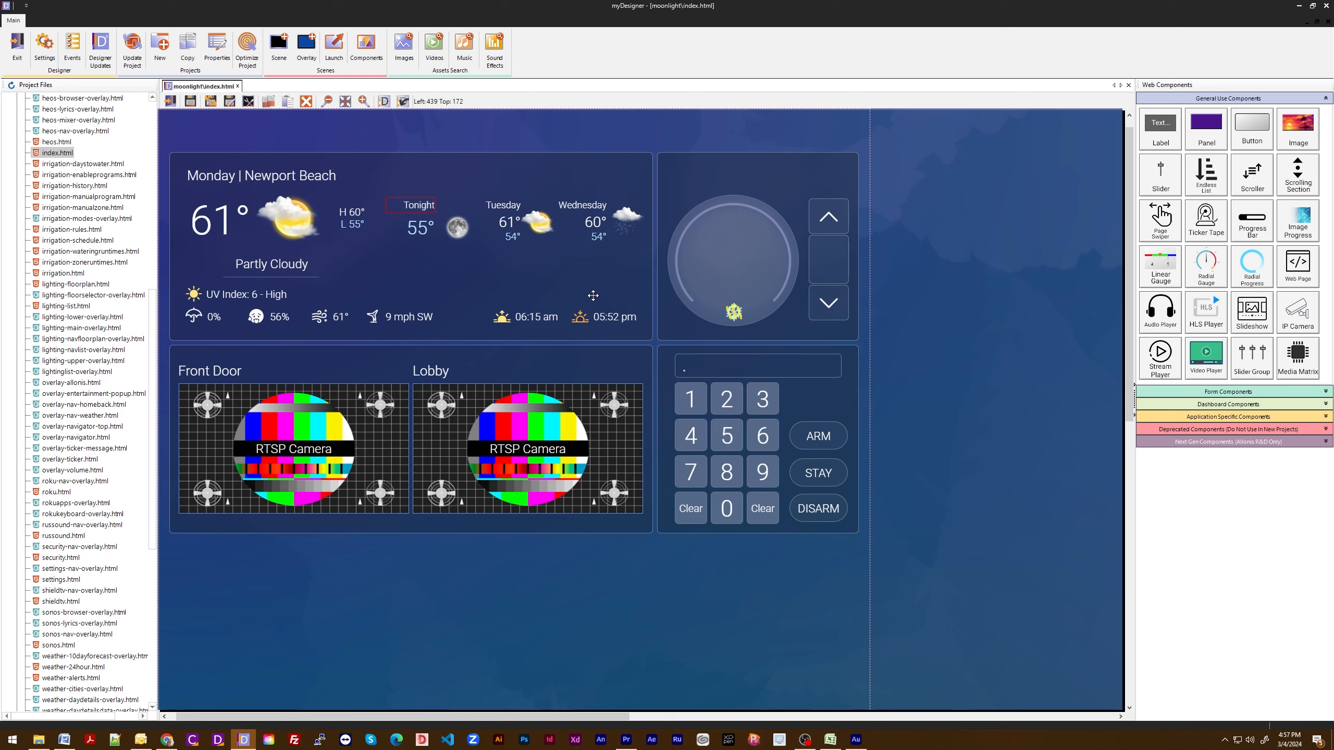
left_click(253, 297)
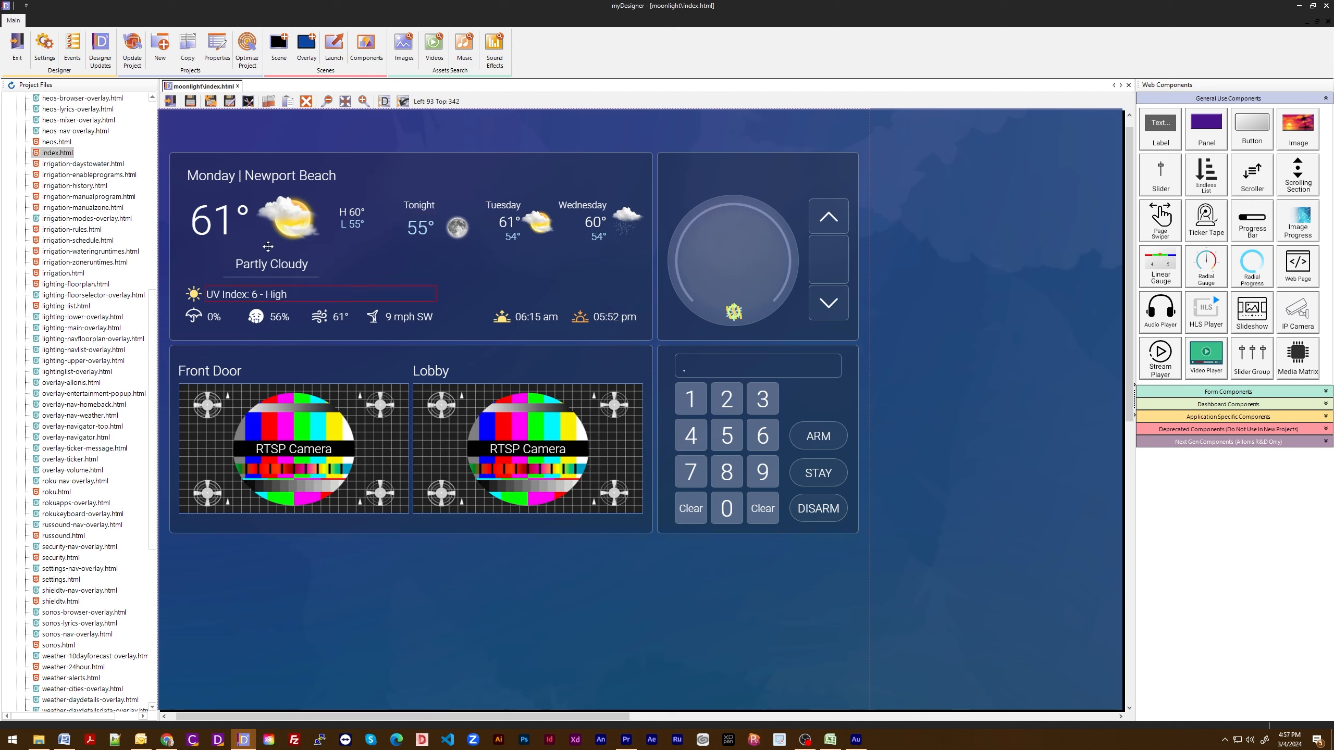
left_click(289, 213)
left_click(413, 127)
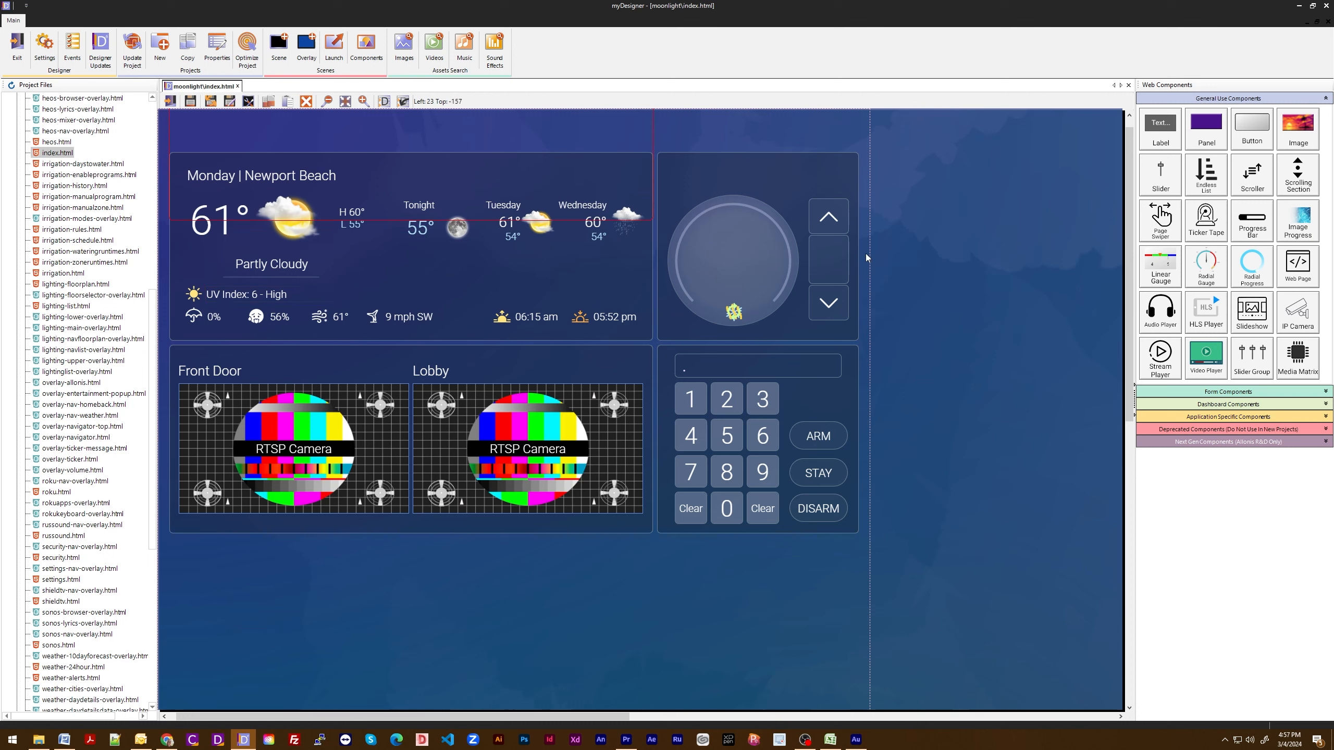
left_click(557, 210)
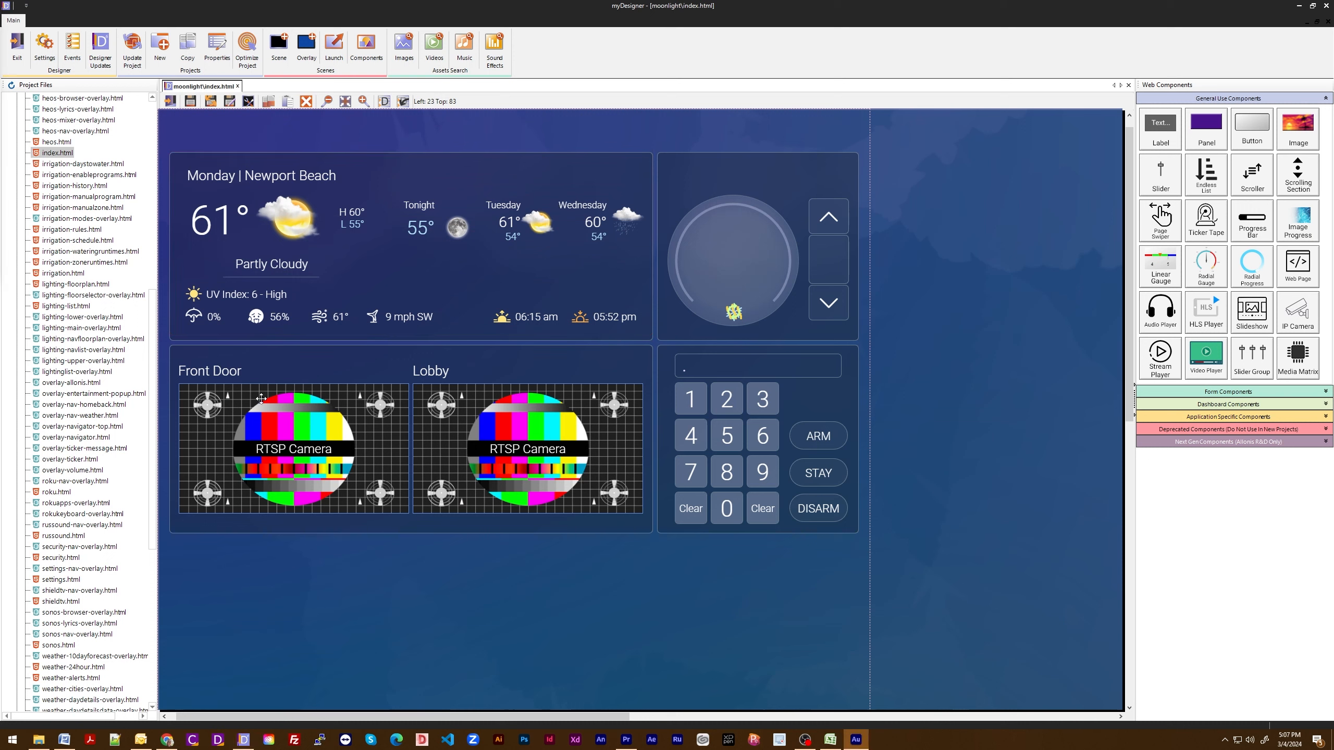
Move the transparent cover over the camera panel straight down, exposing the camera components.
left_click(436, 421)
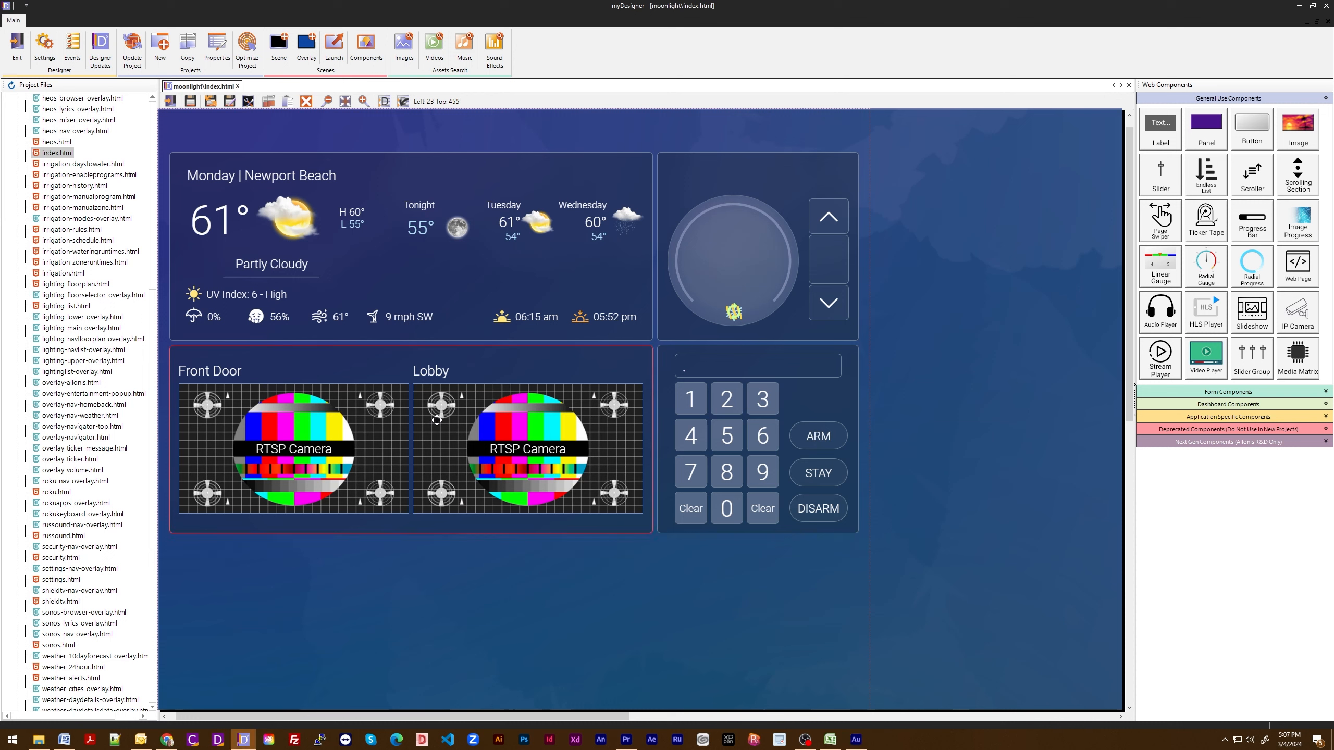
key("Down")
key("Down")
key("Down")
key("Down")
key("Down")
key("Down")
key("Down")
key("Down")
key("Down")
key("Down")
key("Down")
key("Down")
key("Down")
key("Down")
key("Down")
key("Down")
key("Down")
key("Down")
key("Down")
key("Down")
key("Down")
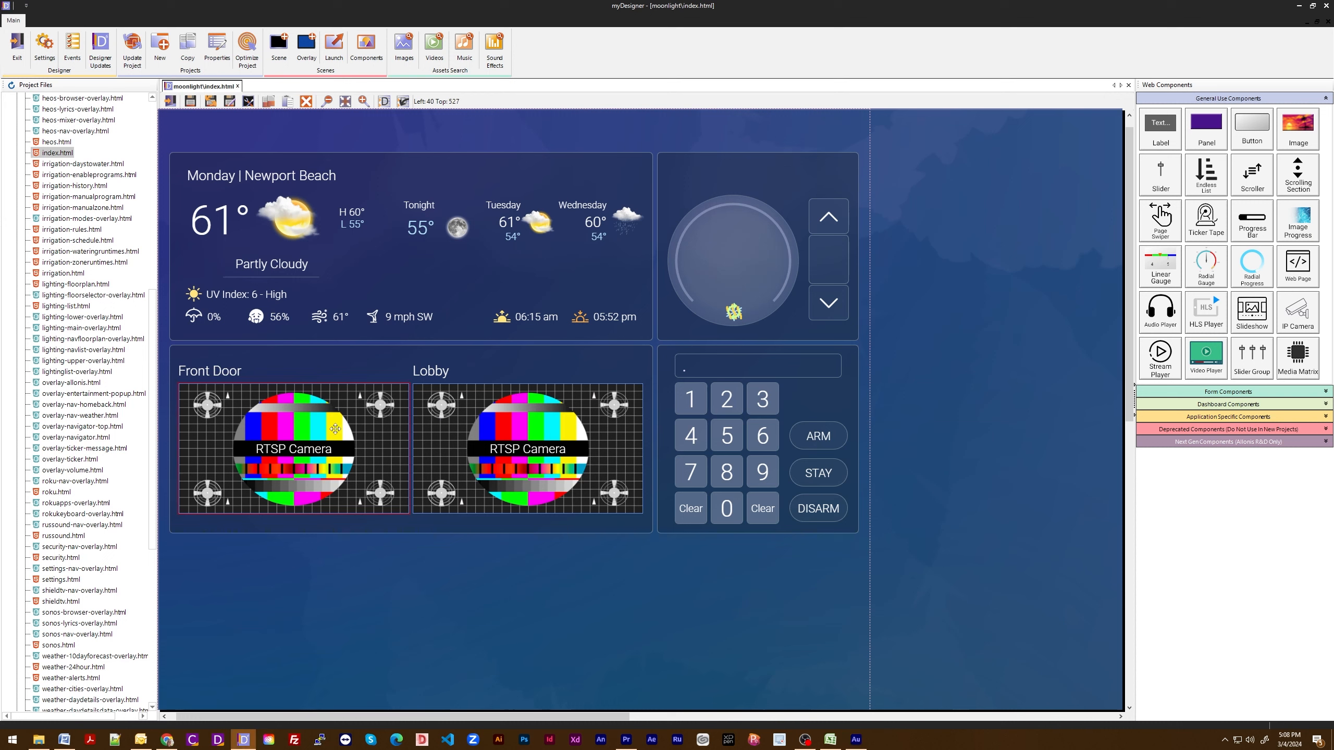
Review the properties of the Front Door and Lobby camera components and of the Lobby name label.
double_click(335, 429)
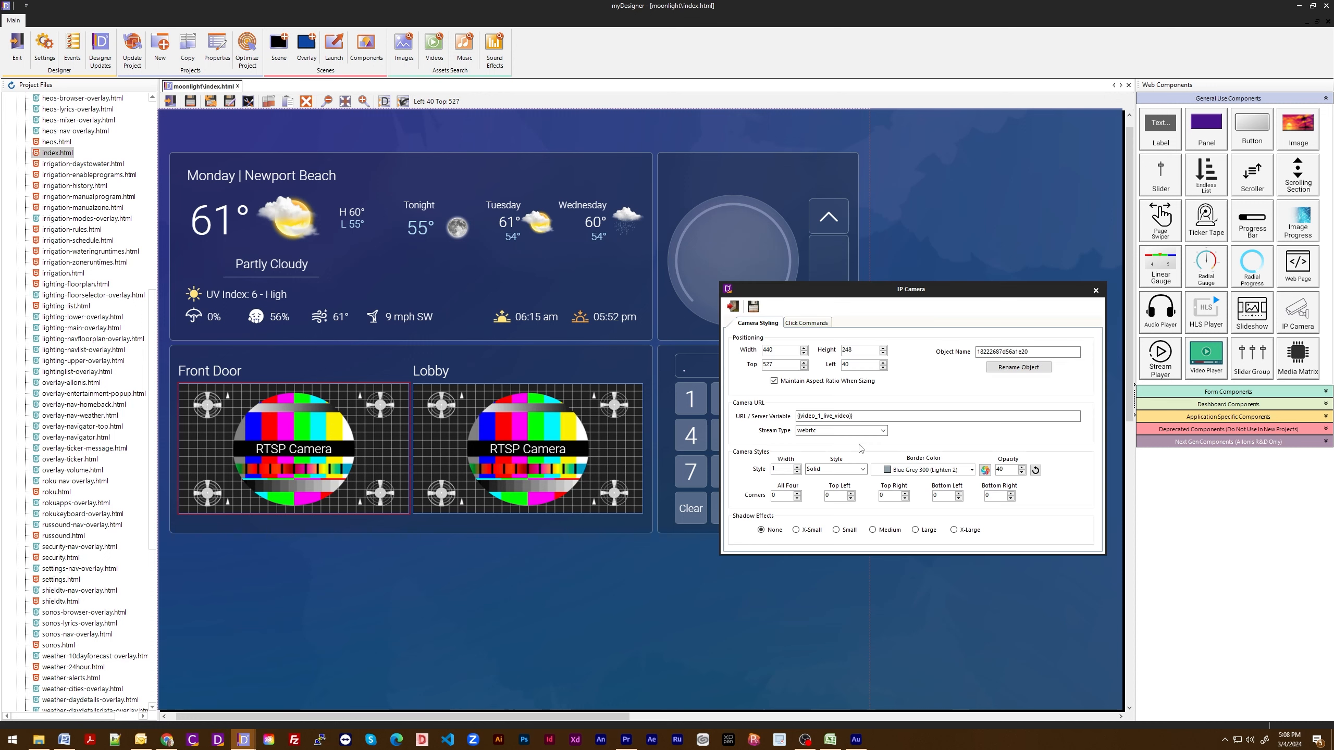
left_click(733, 307)
left_click(455, 425)
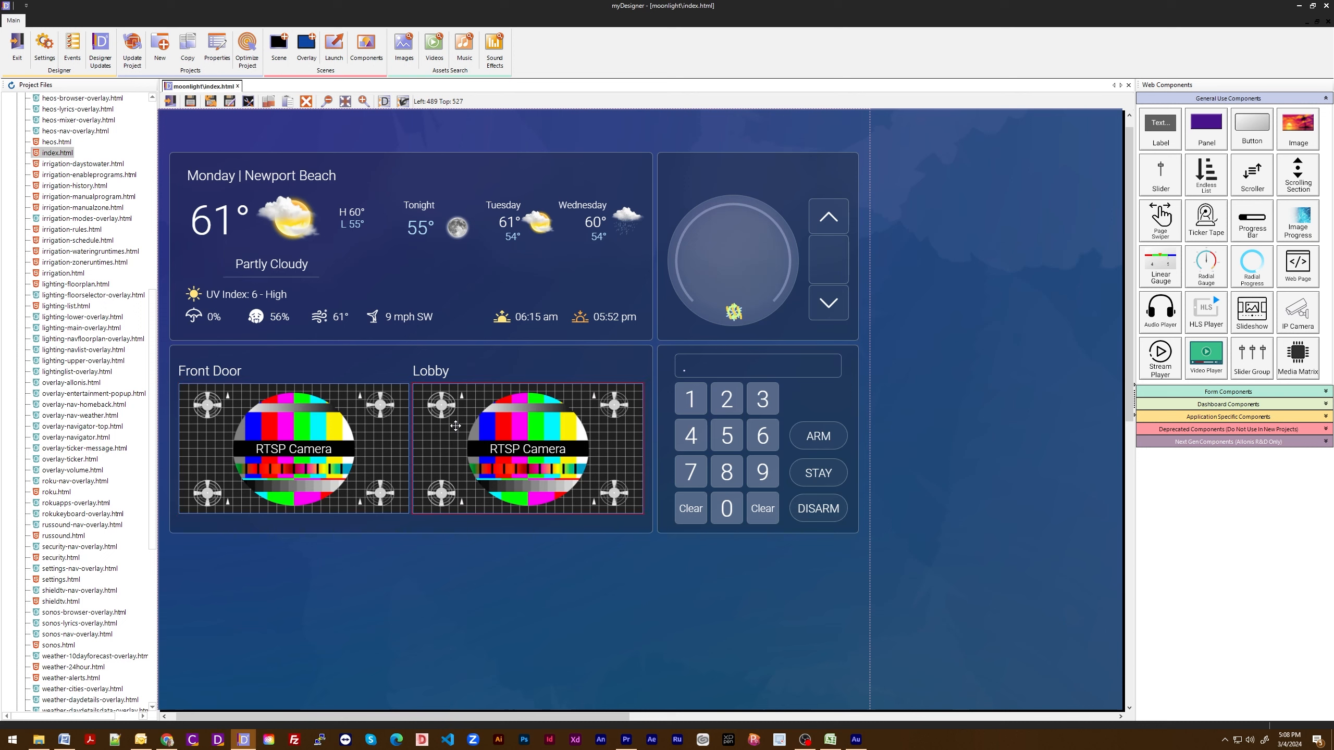
double_click(473, 423)
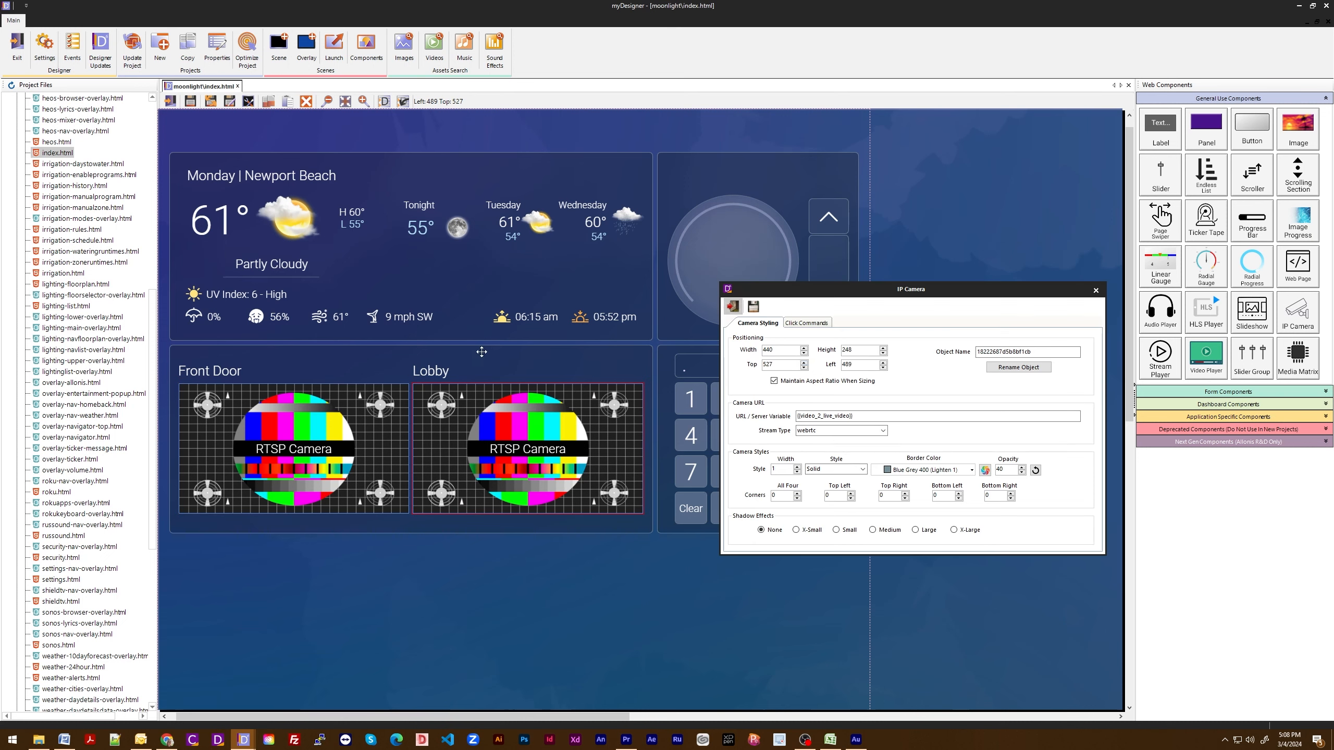
double_click(428, 369)
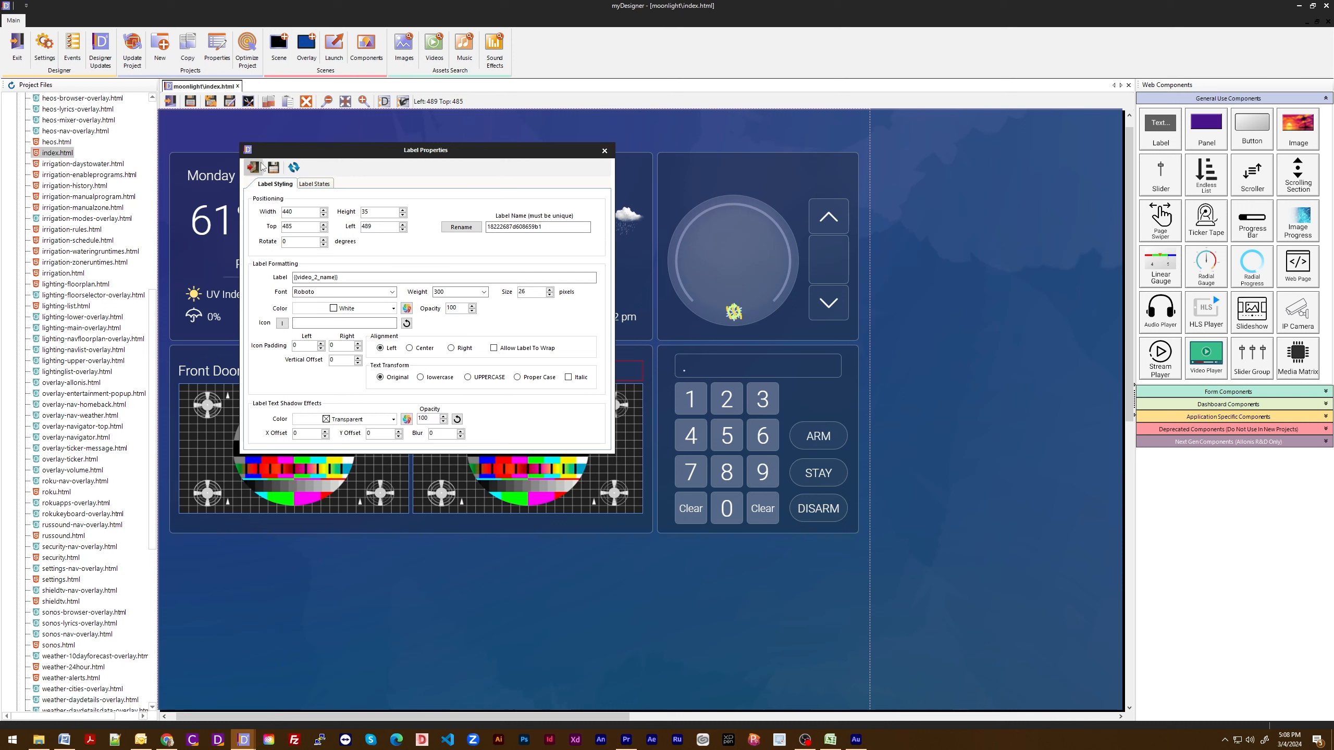
Move the transparent camera cover back up over the Front Door and Lobby camera panel.
left_click(458, 570)
key("shift+Up")
key("shift+Up")
key("shift+Up")
key("shift+Up")
key("shift+Up")
key("shift+Up")
key("shift+Up")
key("shift+Up")
key("shift+Up")
key("shift+Up")
key("shift+Up")
key("shift+Up")
key("shift+Up")
key("shift+Up")
key("shift+Up")
key("shift+Up")
key("shift+Up")
key("shift+Up")
key("shift+Up")
key("shift+Up")
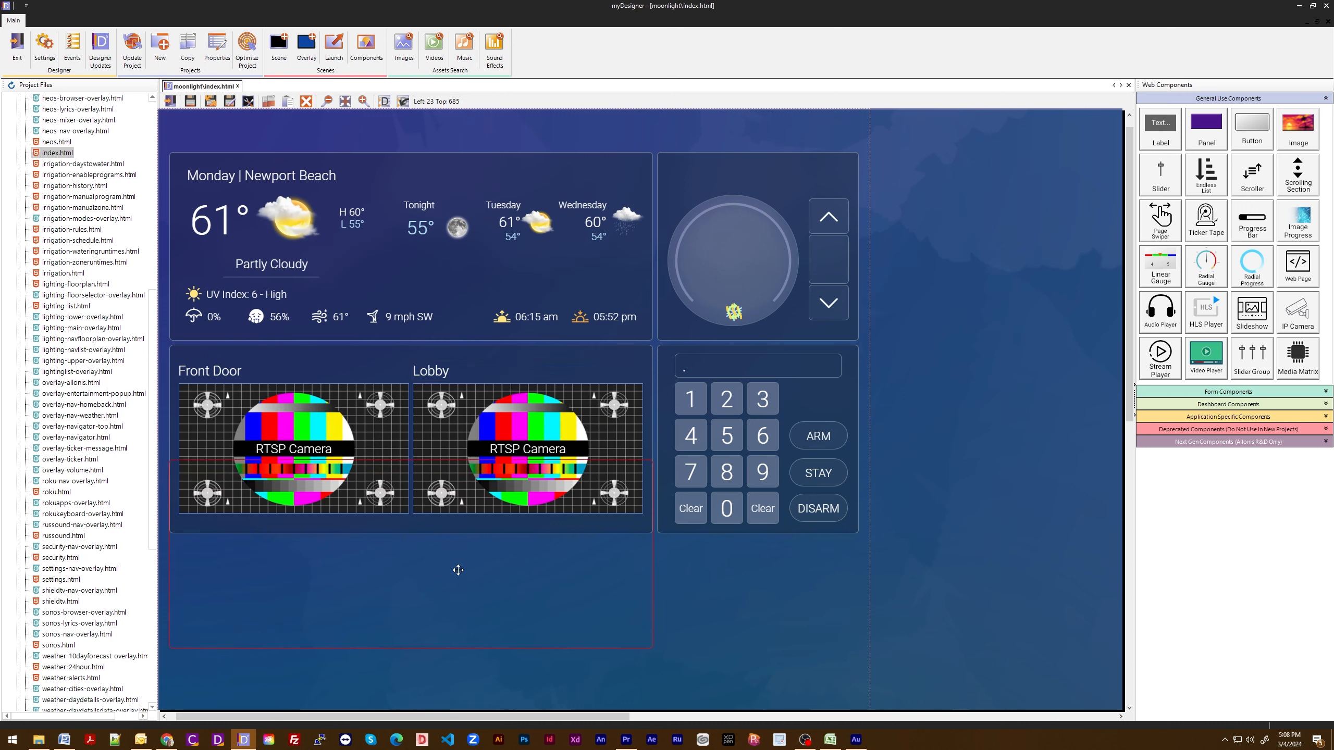
left_click(434, 548)
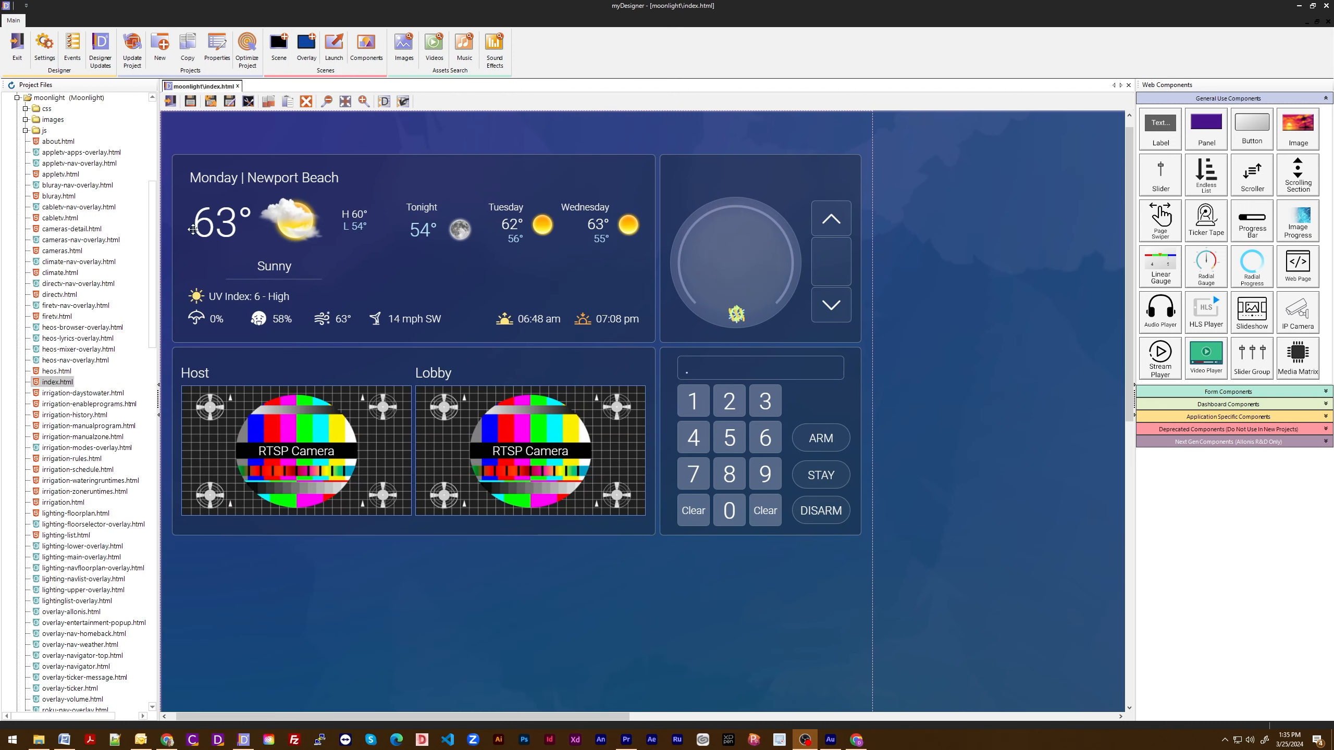
Open the cameras.html scene to view its camera layout, and close it again.
double_click(62, 251)
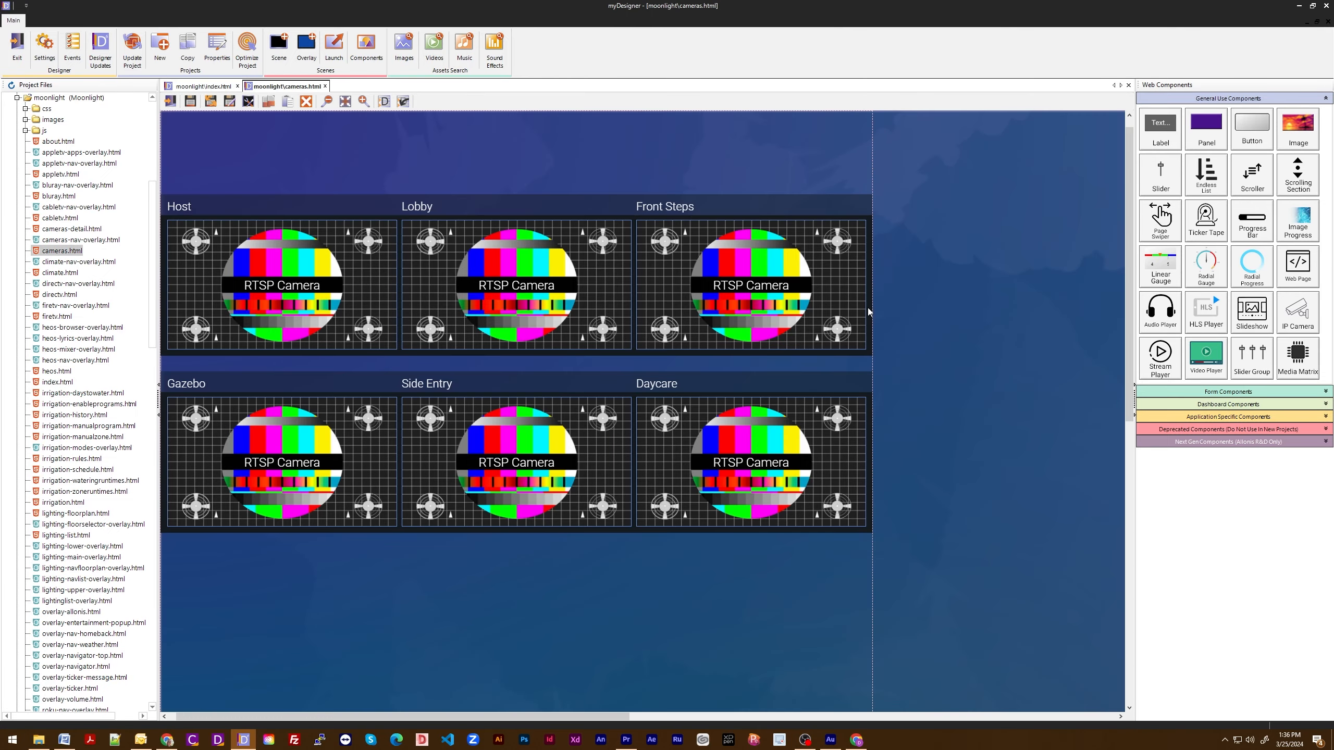
left_click(171, 102)
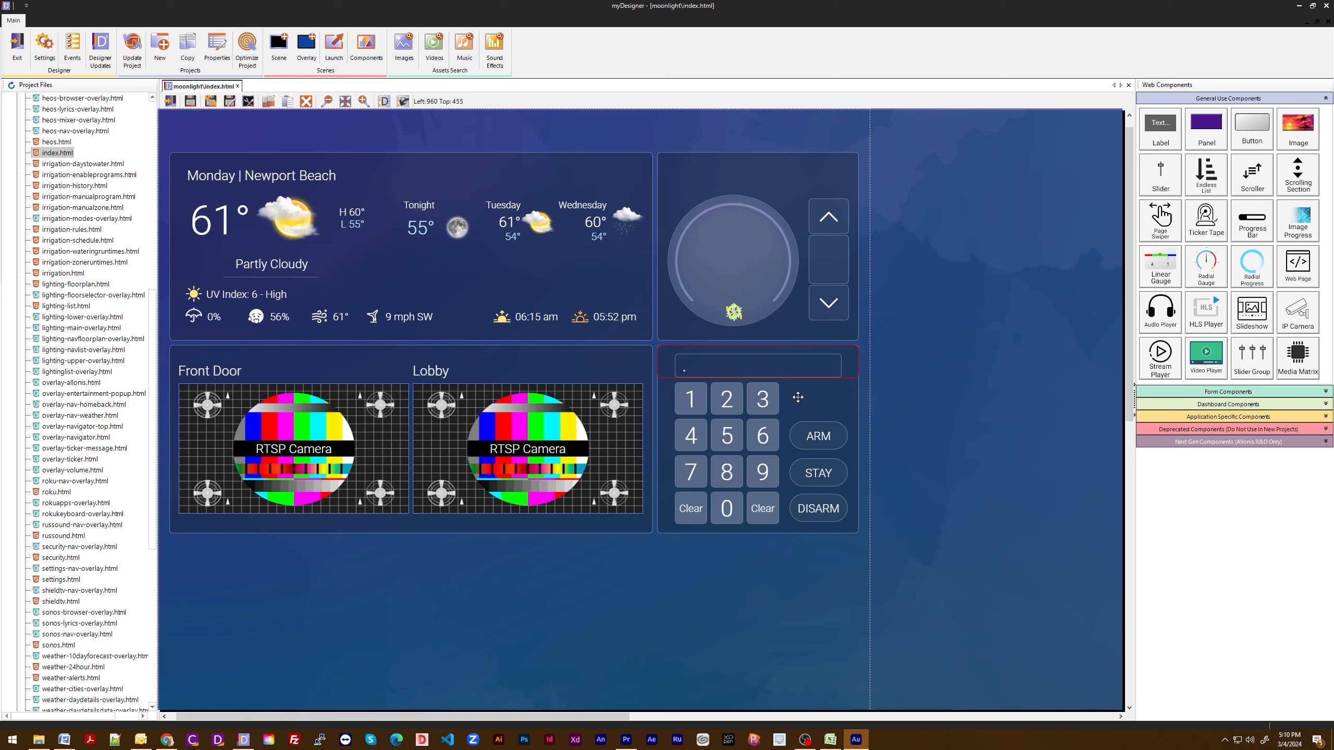
Move the transparent cover over the security keypad's message display to the right, beyond the keypad panel.
left_click(784, 364)
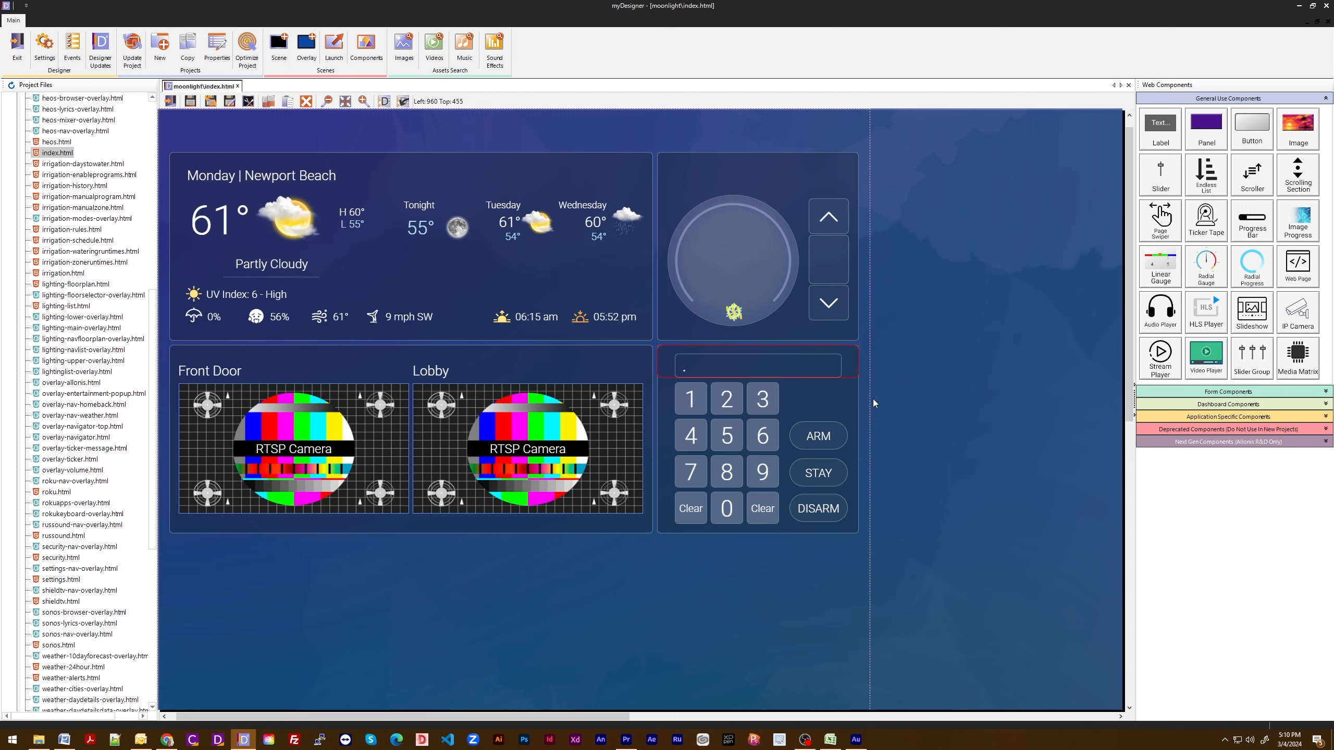
key("Right")
key("Right")
key("Right")
key("Right")
key("Right")
key("Right")
key("Right")
key("Right")
key("Right")
key("Right")
key("Right")
key("Right")
key("Right")
key("Right")
key("Right")
key("Right")
key("Right")
key("Right")
key("Right")
key("Right")
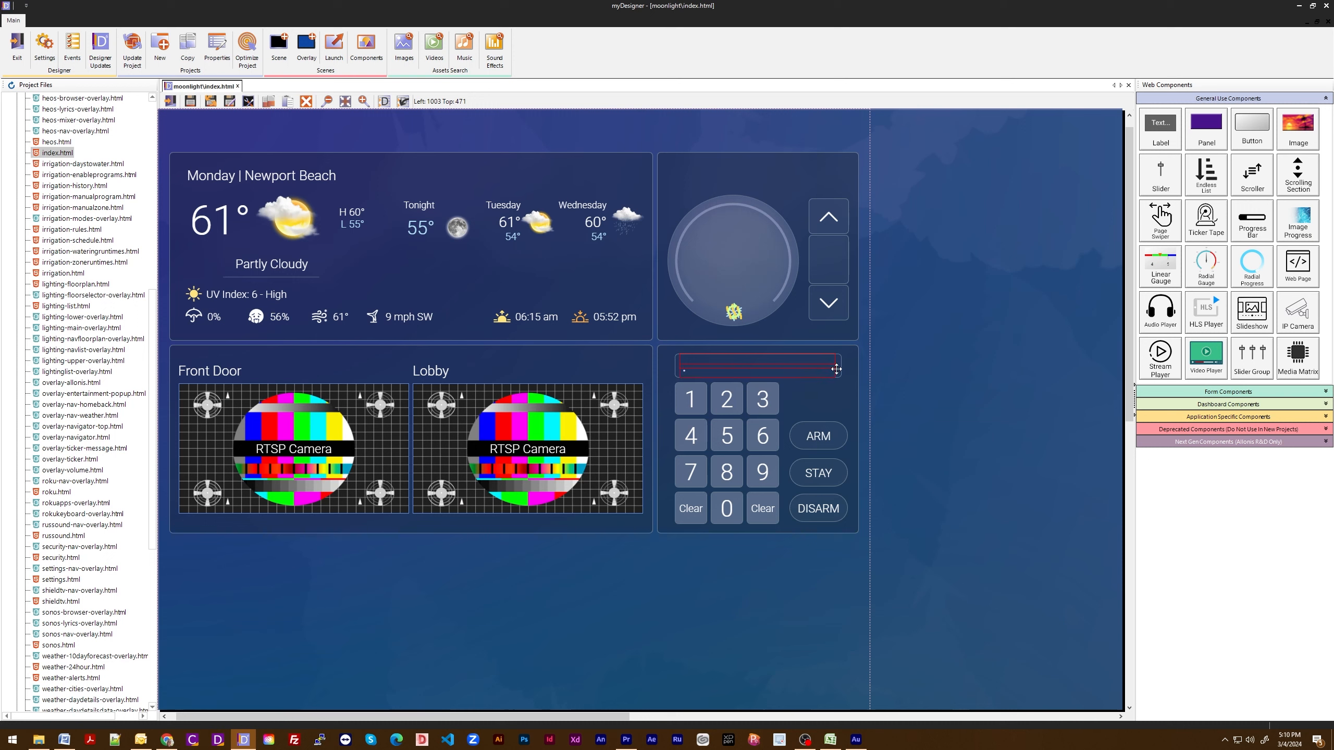
Review the properties of the security message and keypad echo labels, and shift the cover back toward the display.
double_click(736, 362)
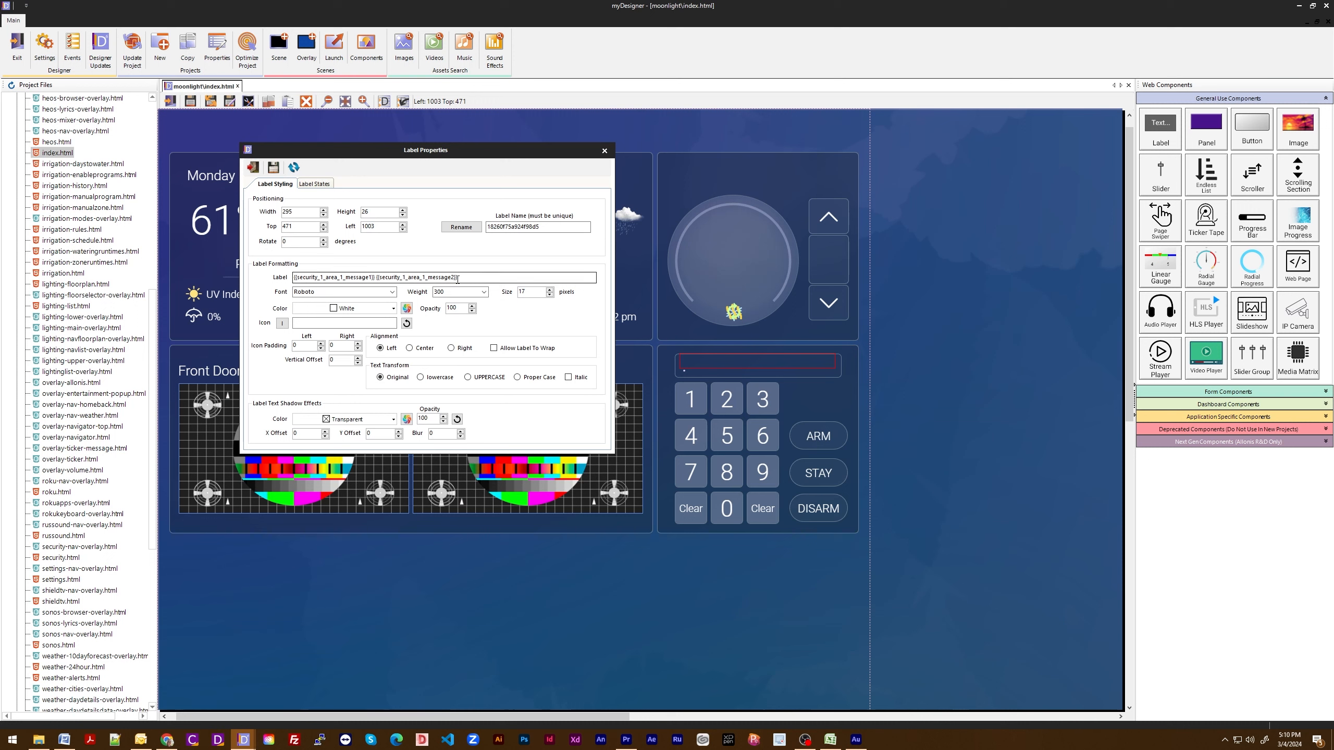
left_click(604, 150)
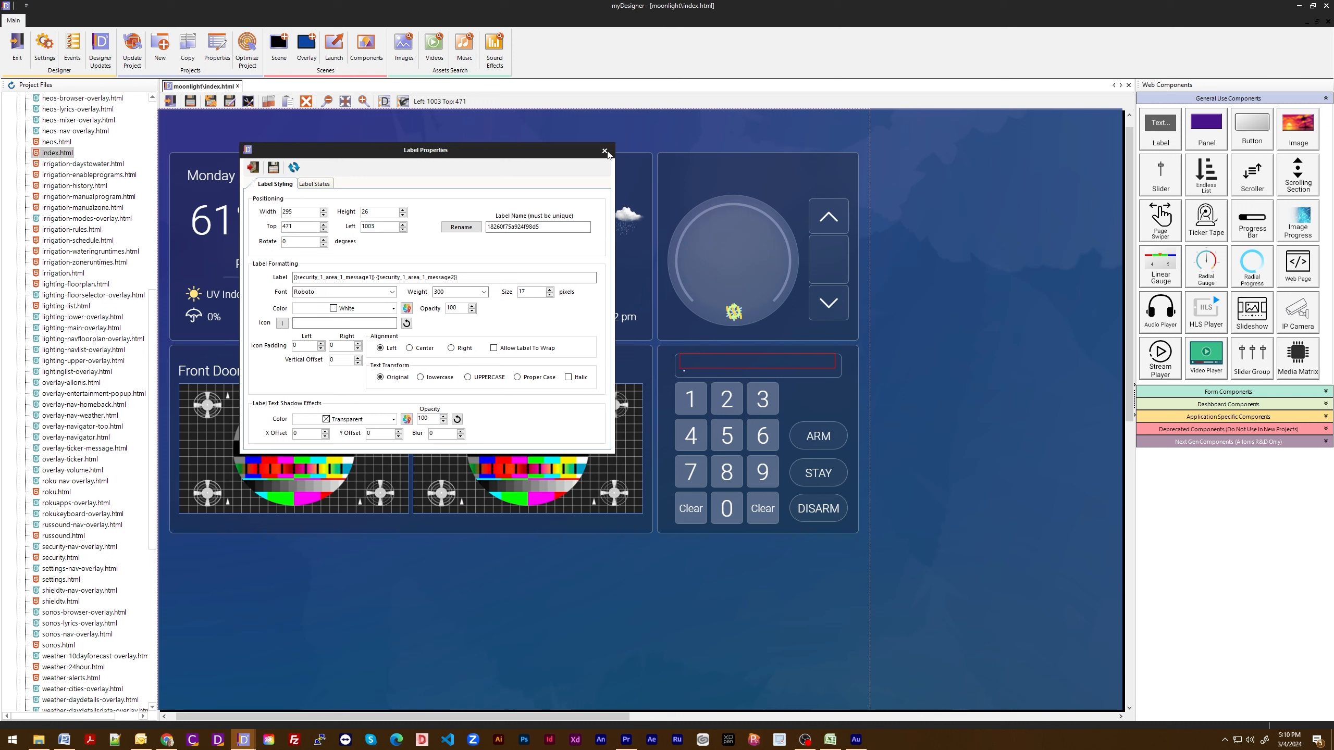
double_click(832, 375)
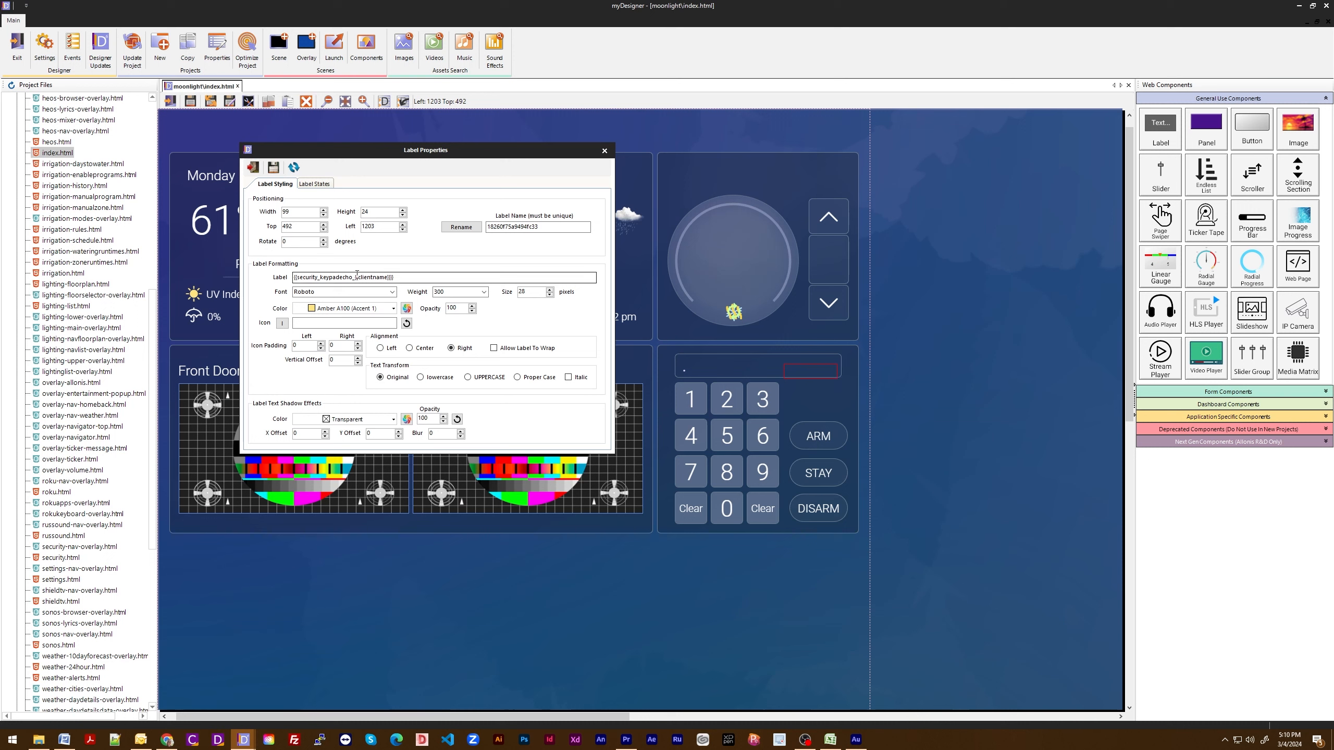
left_click(253, 167)
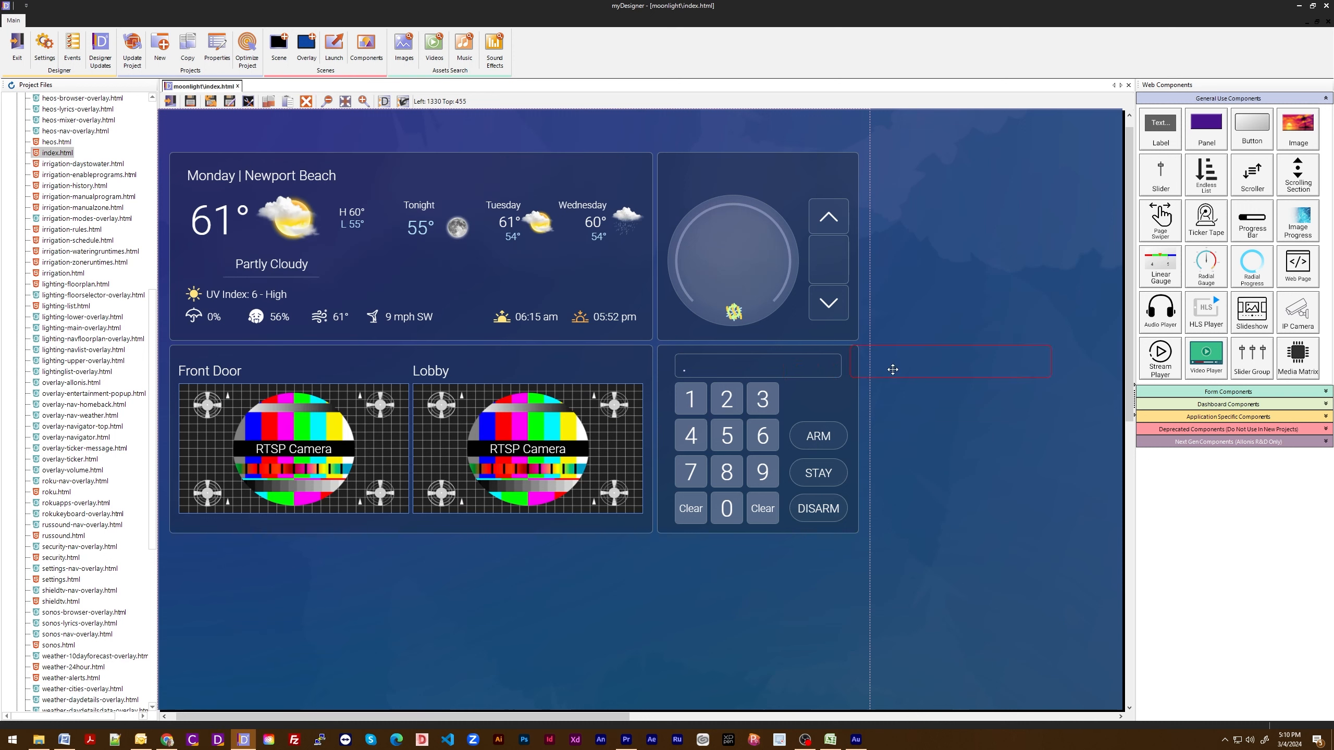
key("Left")
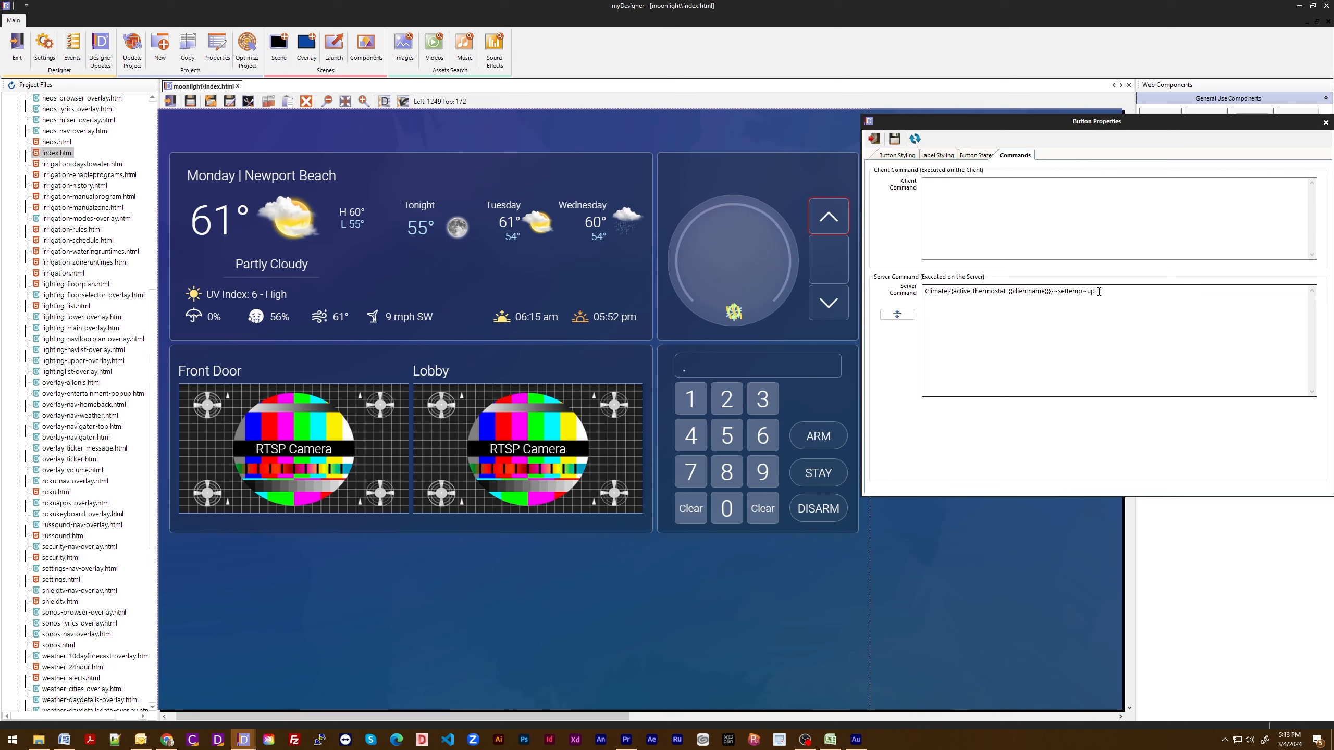
Check the server commands assigned to the thermostat's up and down arrow buttons.
left_click(874, 138)
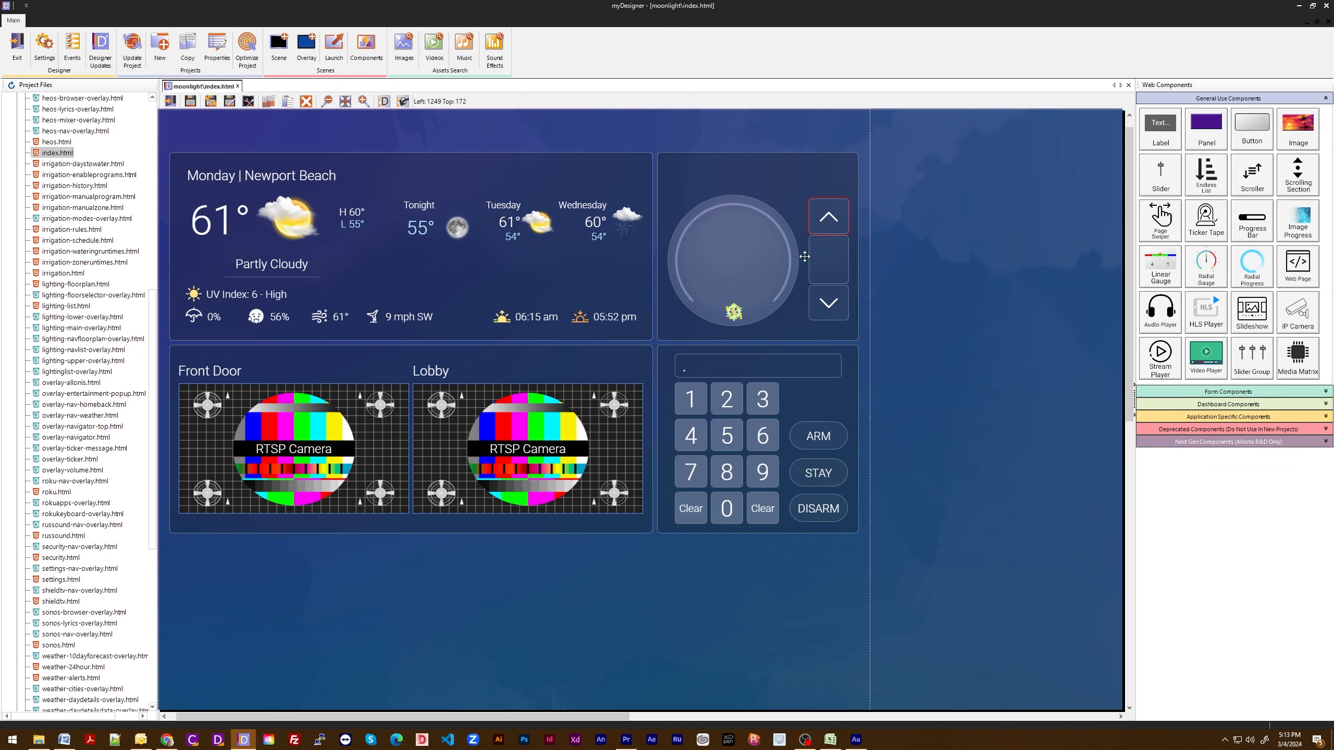
double_click(820, 303)
left_click(874, 139)
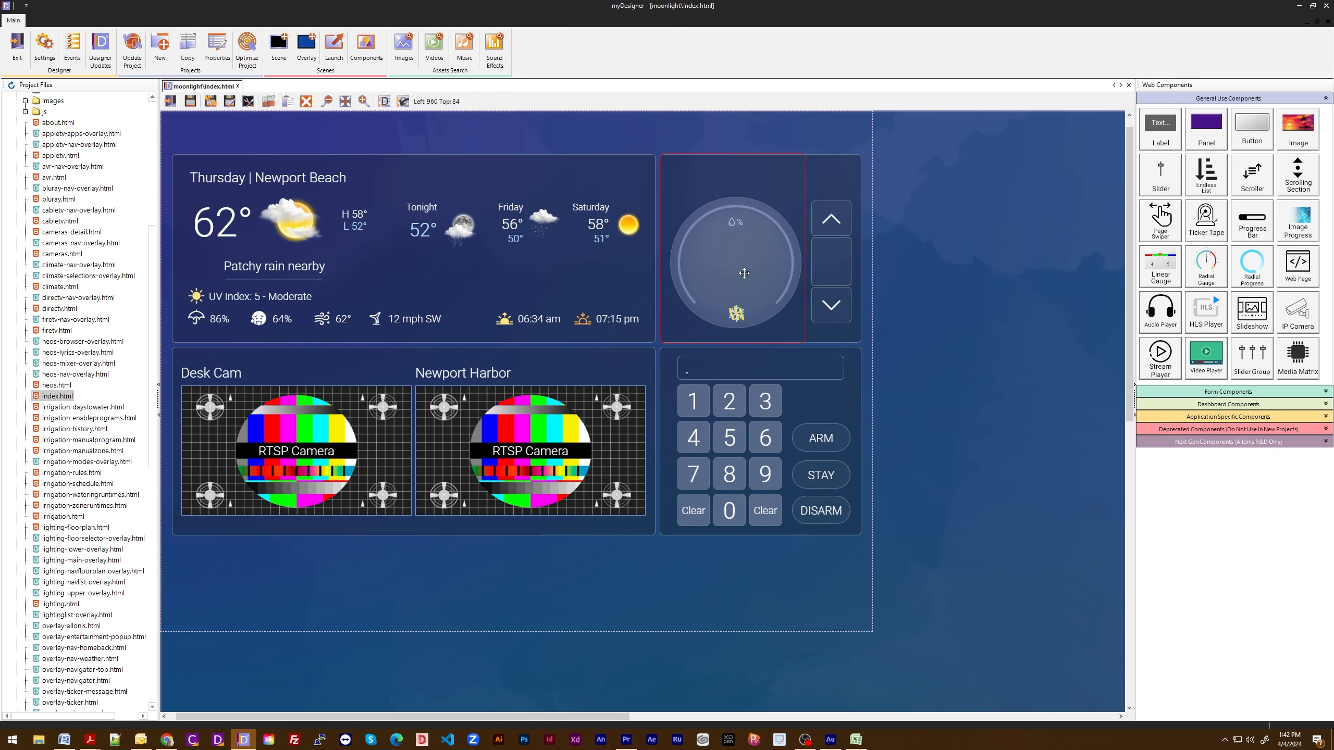
Check the client command of the button over the thermostat dial, and open the climate.html scene.
double_click(745, 273)
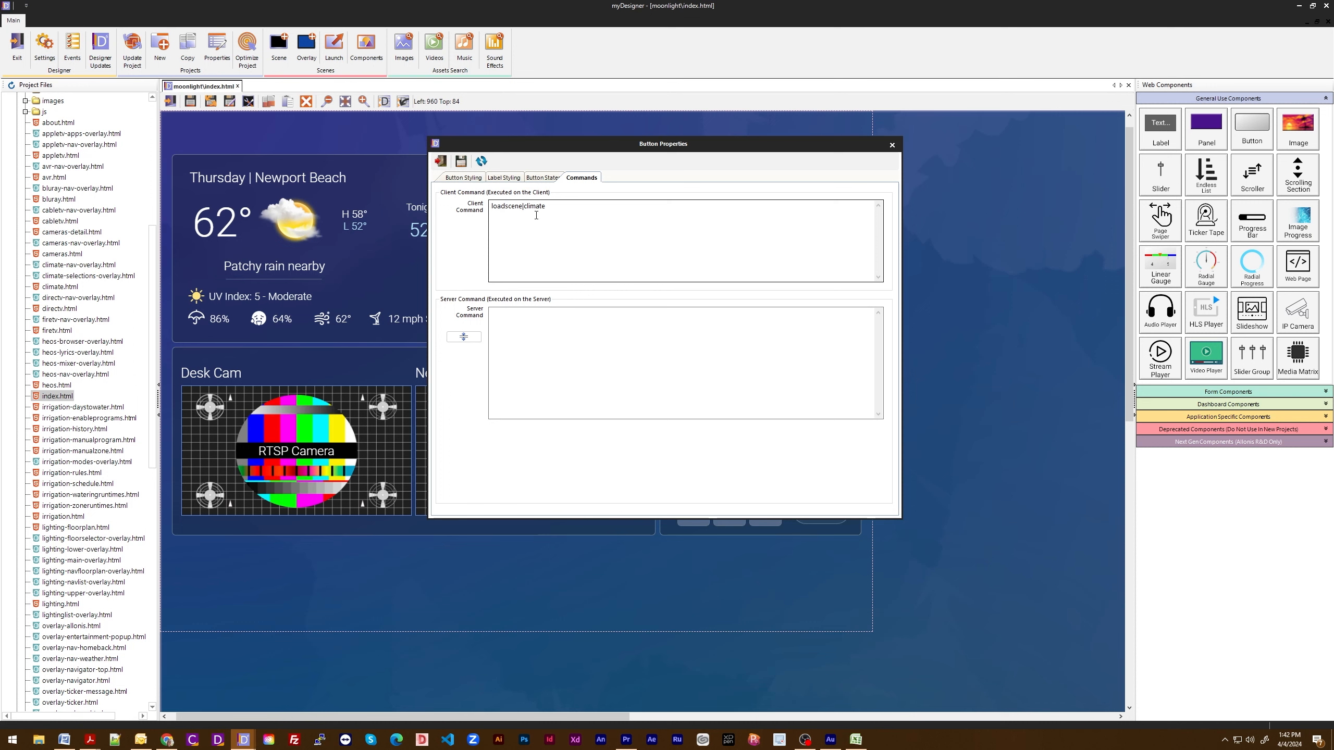
left_click(435, 165)
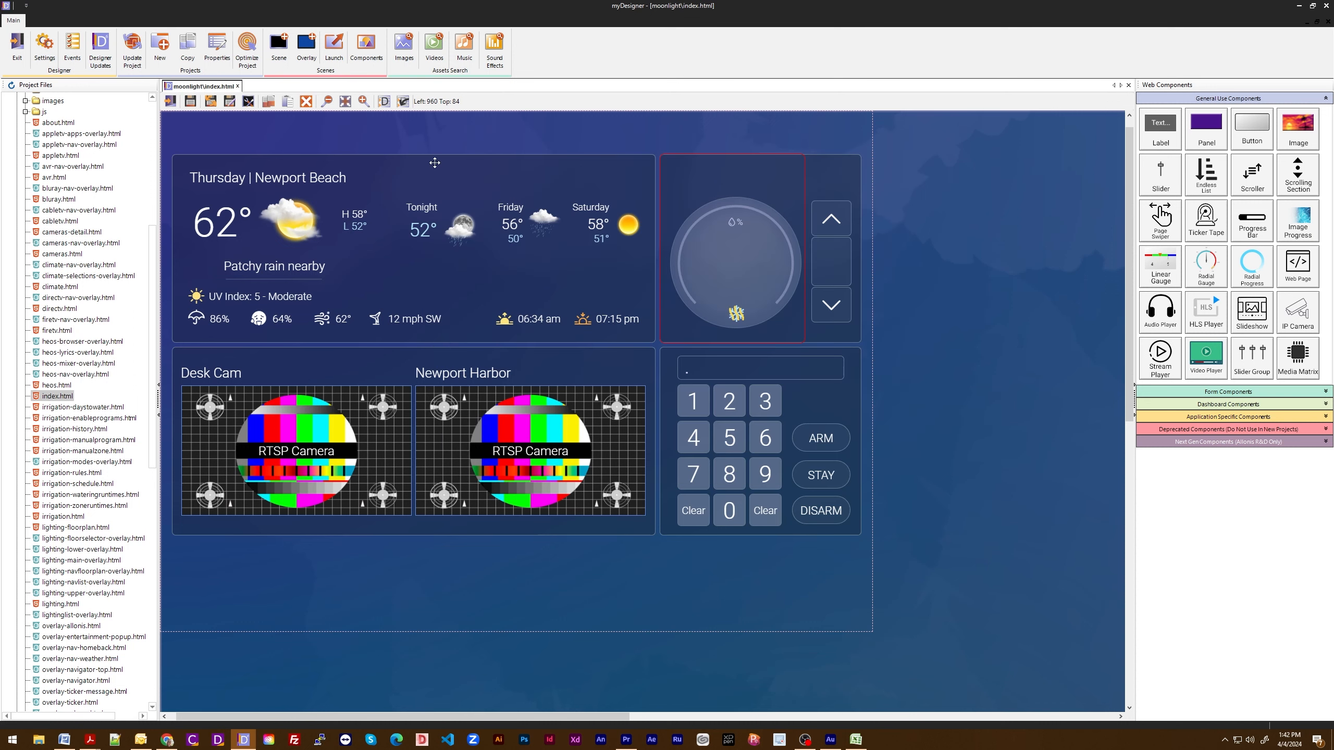
double_click(58, 286)
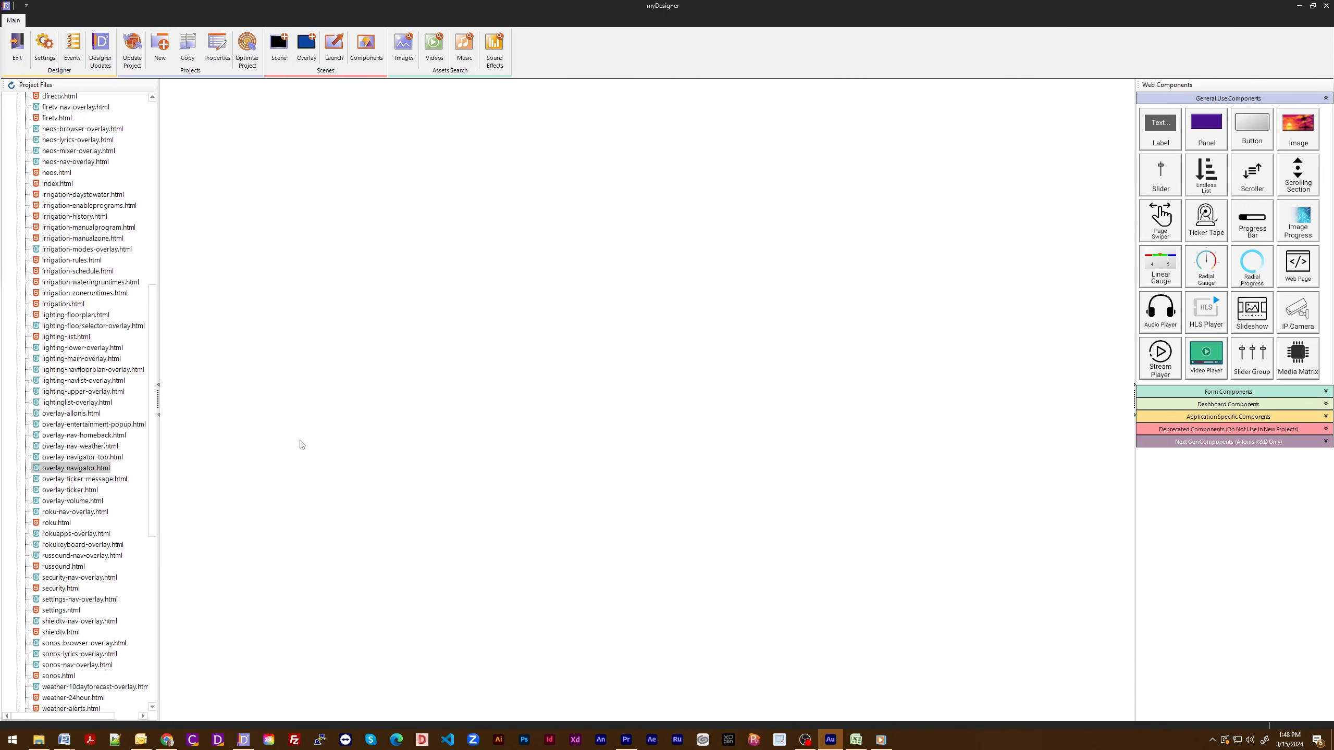
Open overlay-navigator.html and review the overlays listed in its scene properties.
double_click(53, 468)
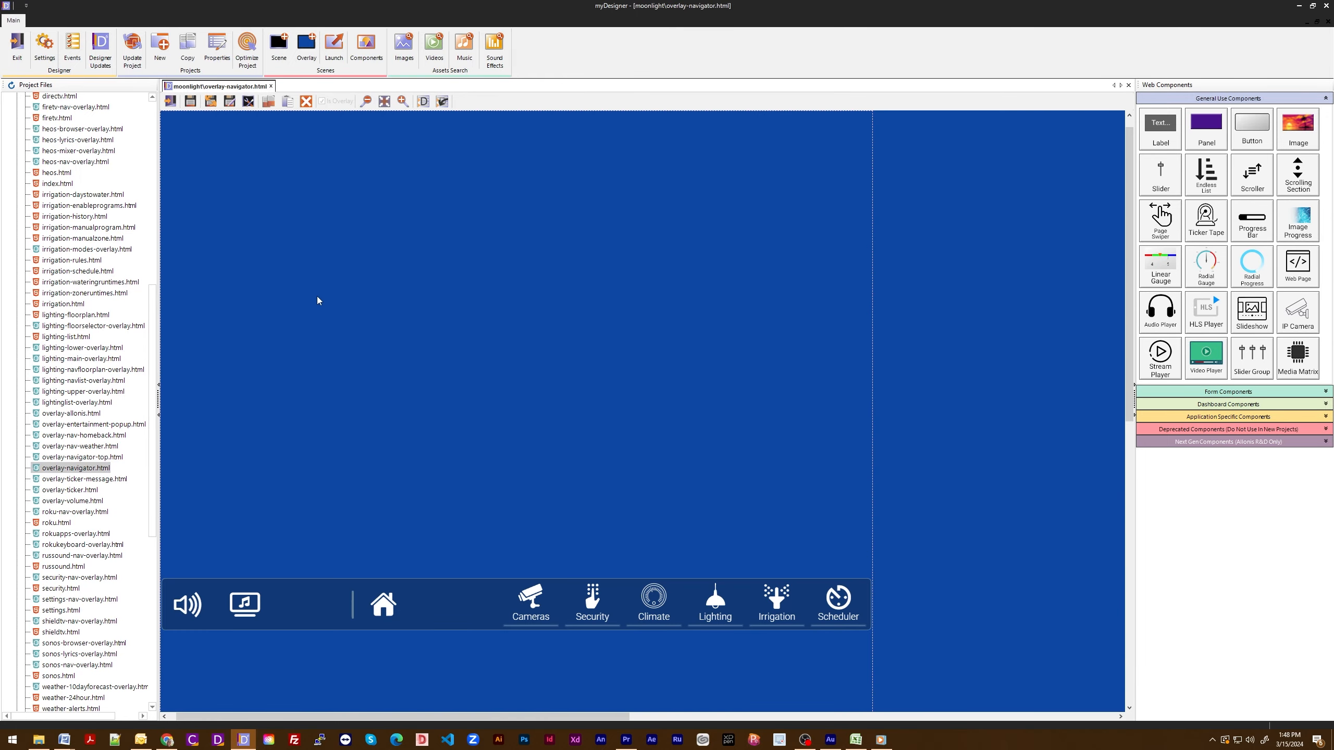
left_click(249, 102)
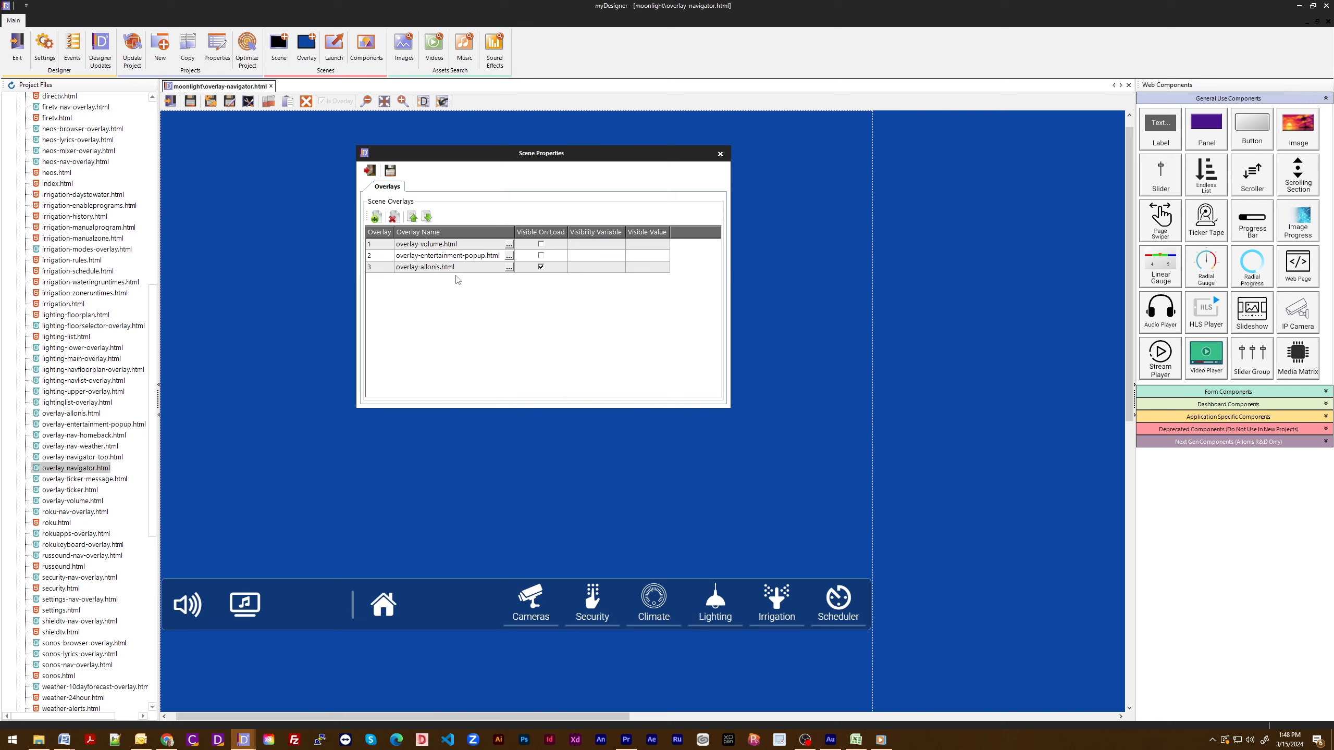
left_click(371, 171)
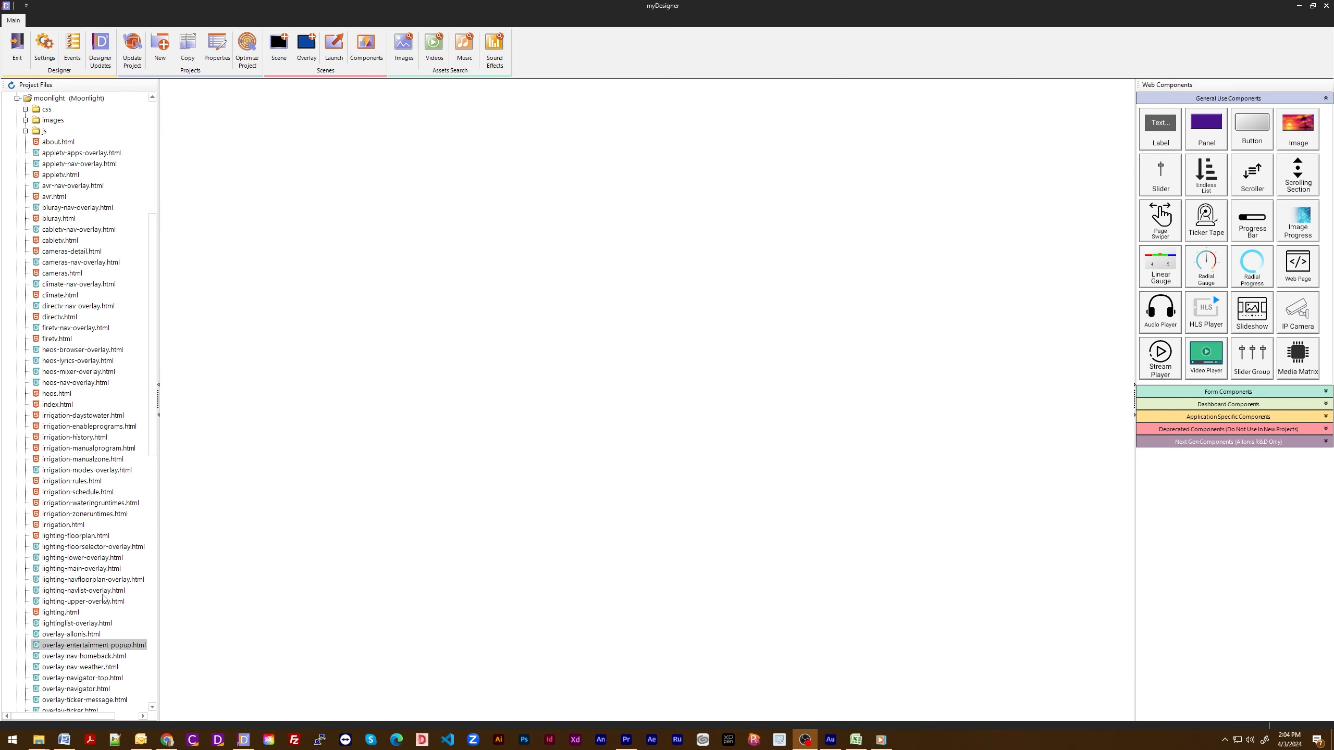
Open overlay-entertainment-popup.html and review the properties of the Media Options list, including its list type and API URL.
double_click(87, 645)
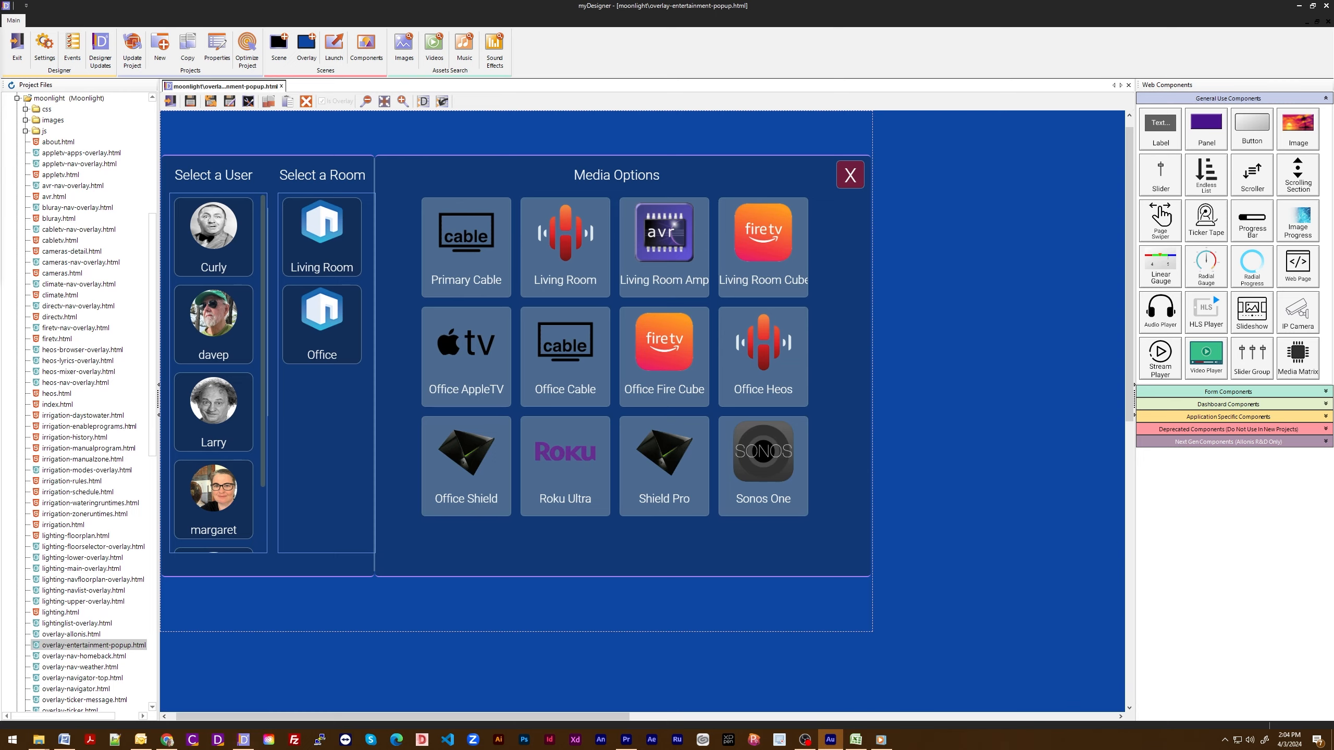
left_click(411, 208)
left_click(428, 208)
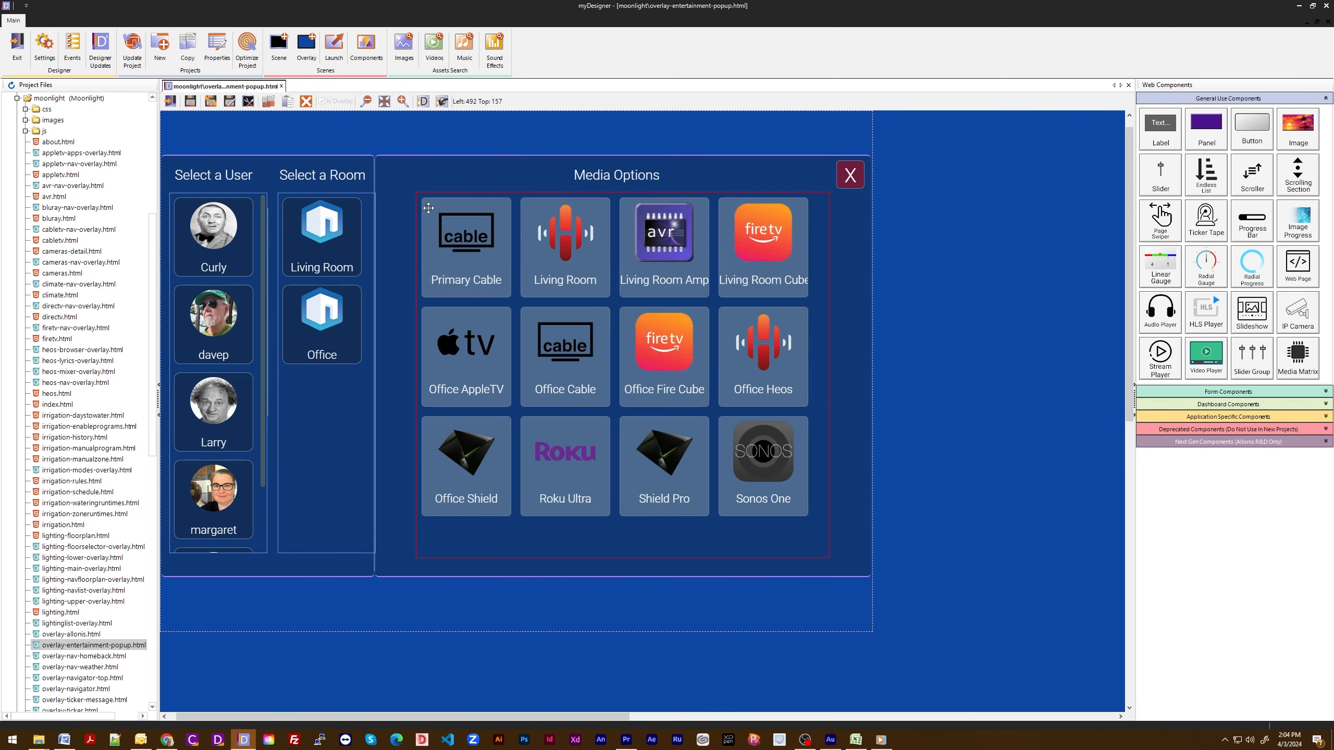
double_click(428, 207)
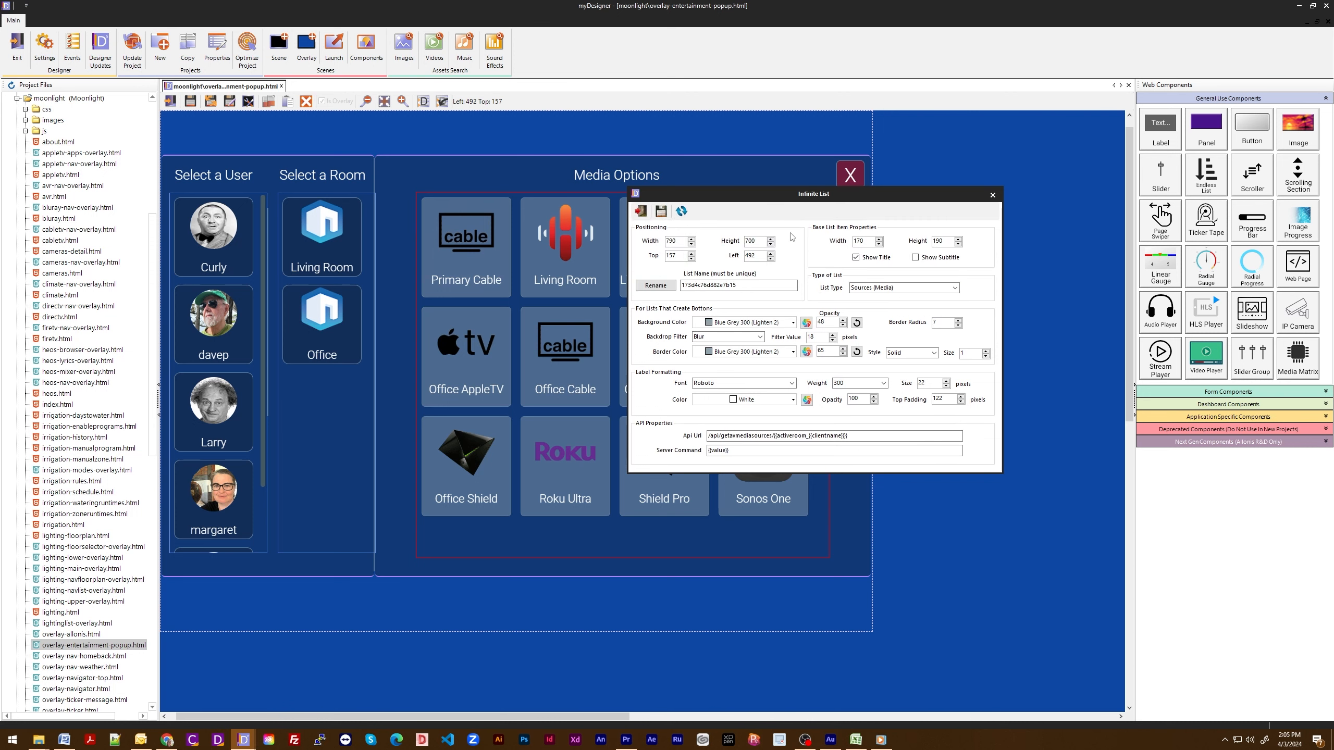
left_click(641, 211)
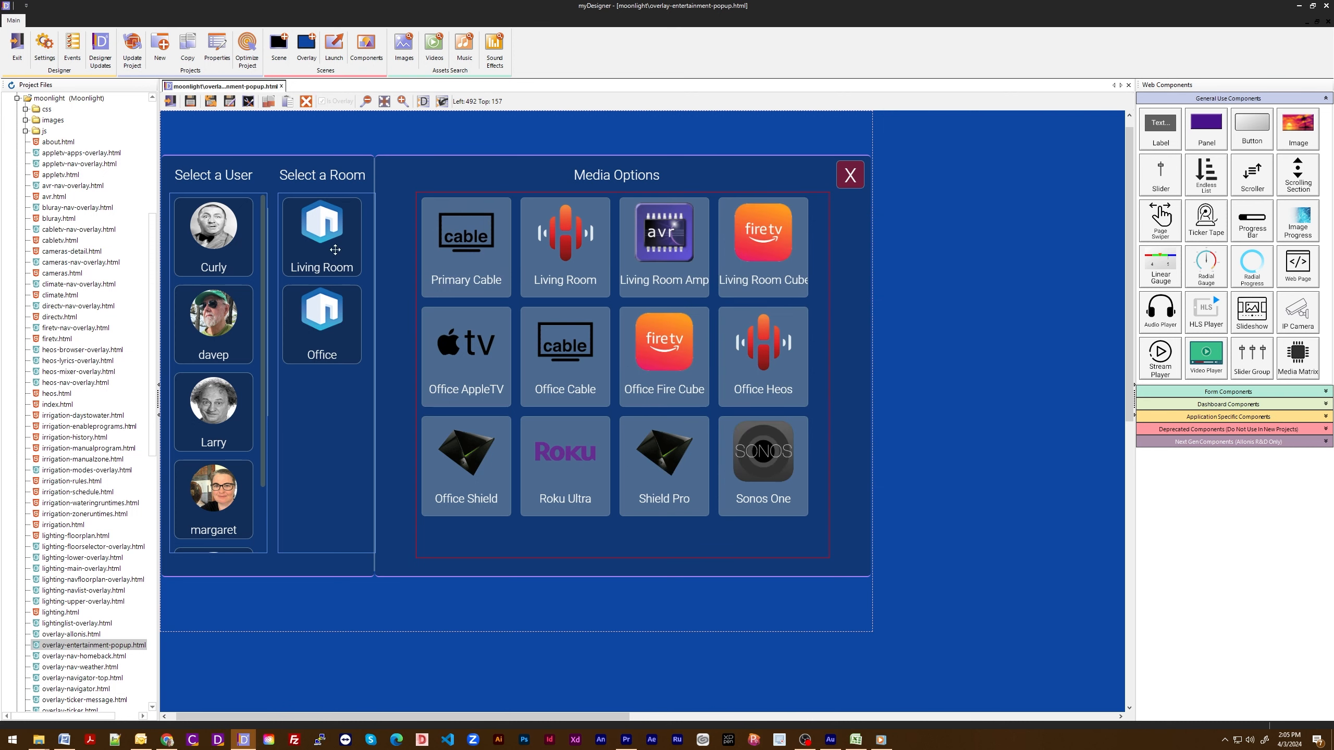
left_click(250, 195)
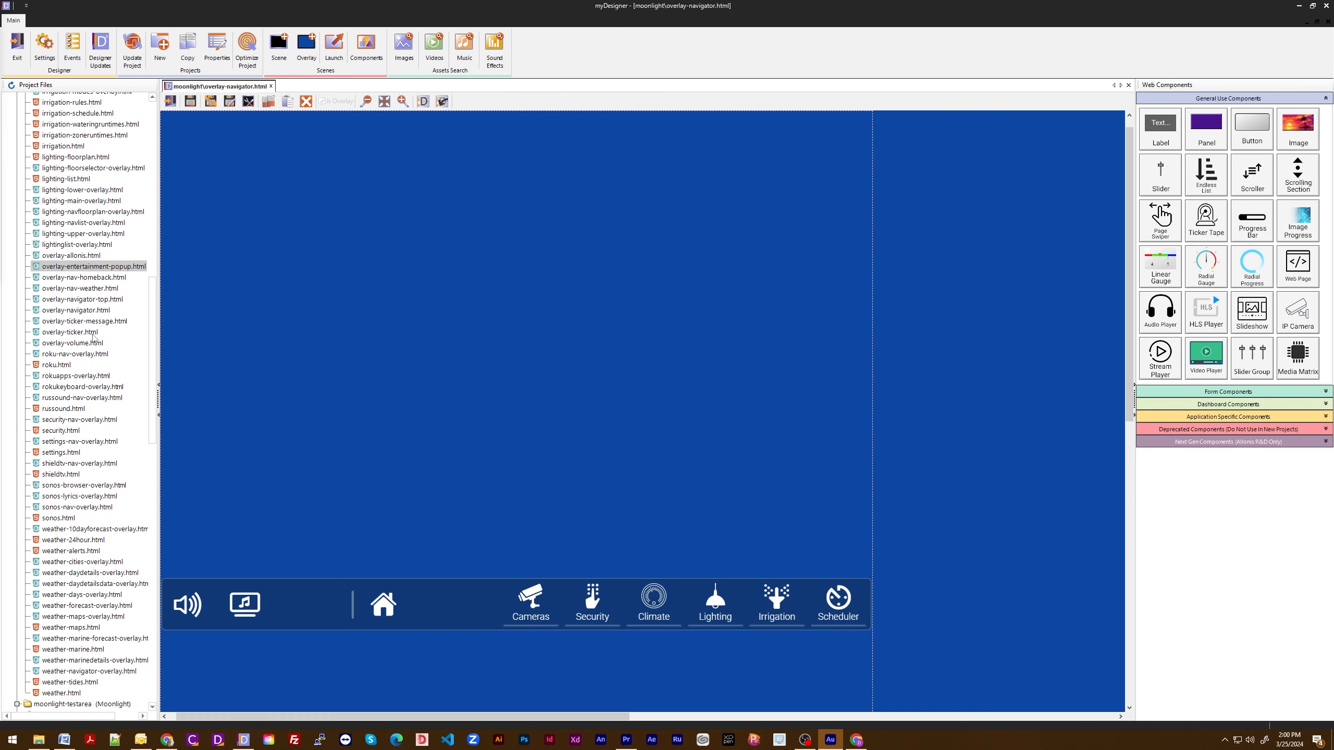
Open overlay-volume.html, check the server variable used by the label above the volume controls, and close the overlay.
double_click(87, 343)
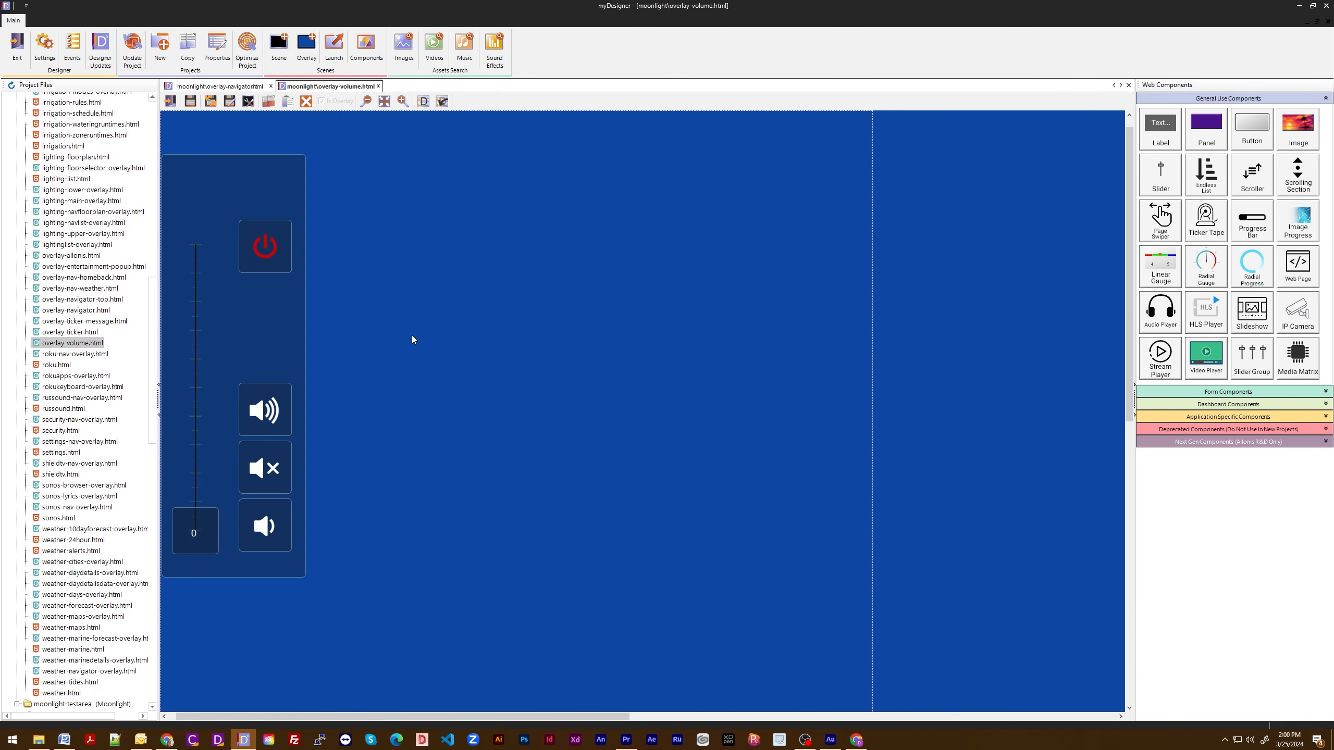
left_click(199, 299)
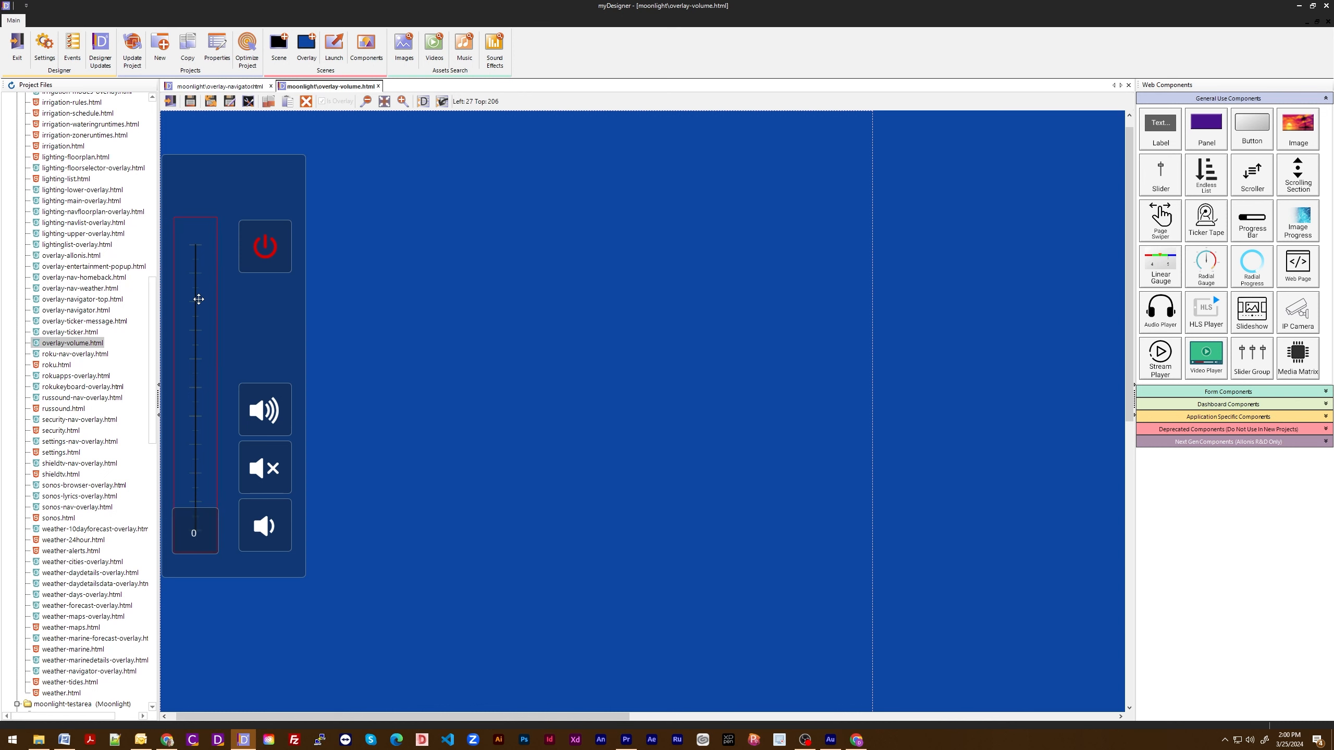
left_click(269, 173)
double_click(268, 174)
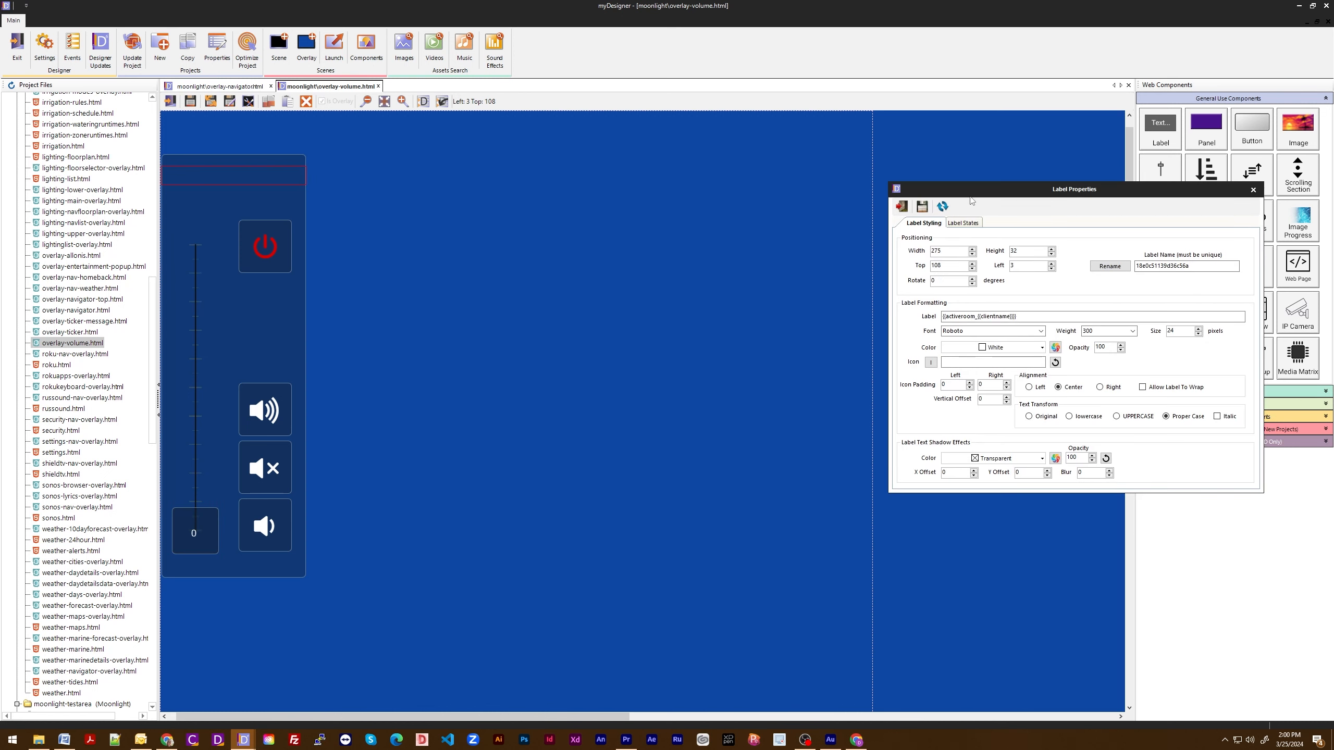
left_click_drag(971, 196, 521, 180)
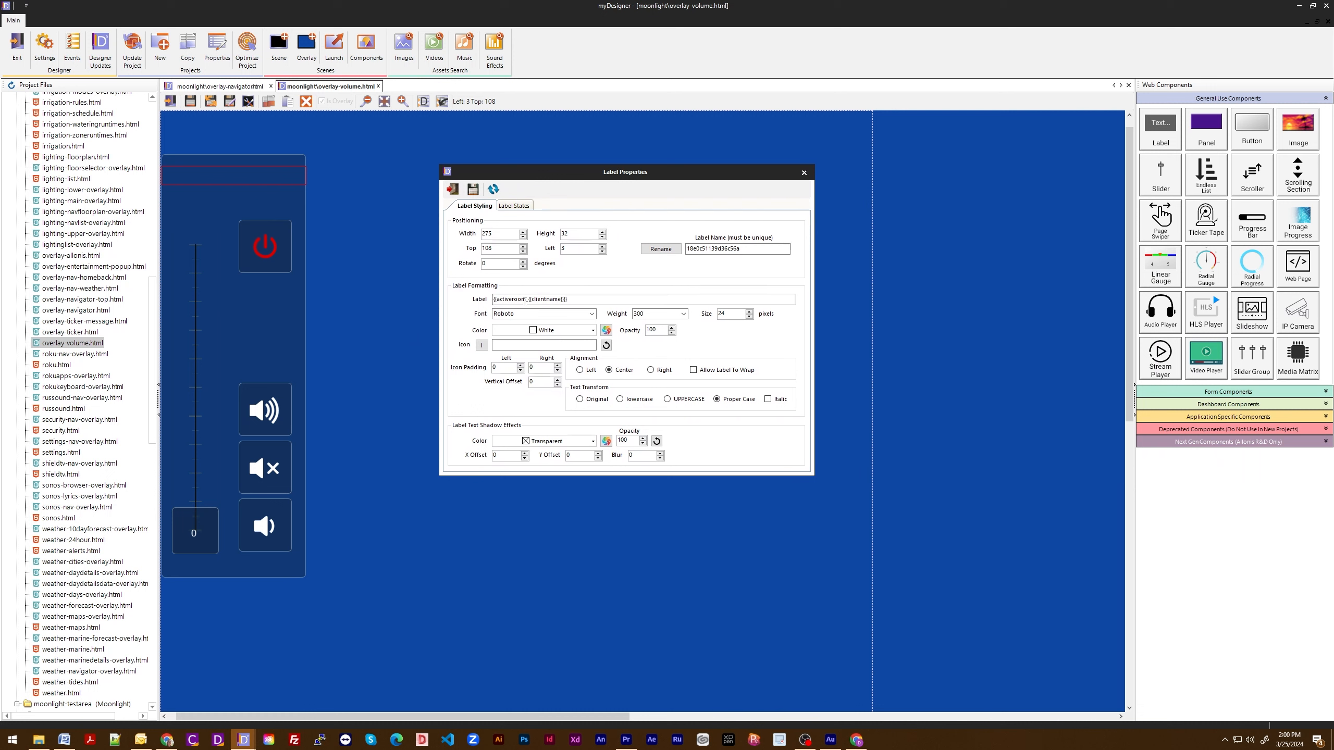
left_click(454, 193)
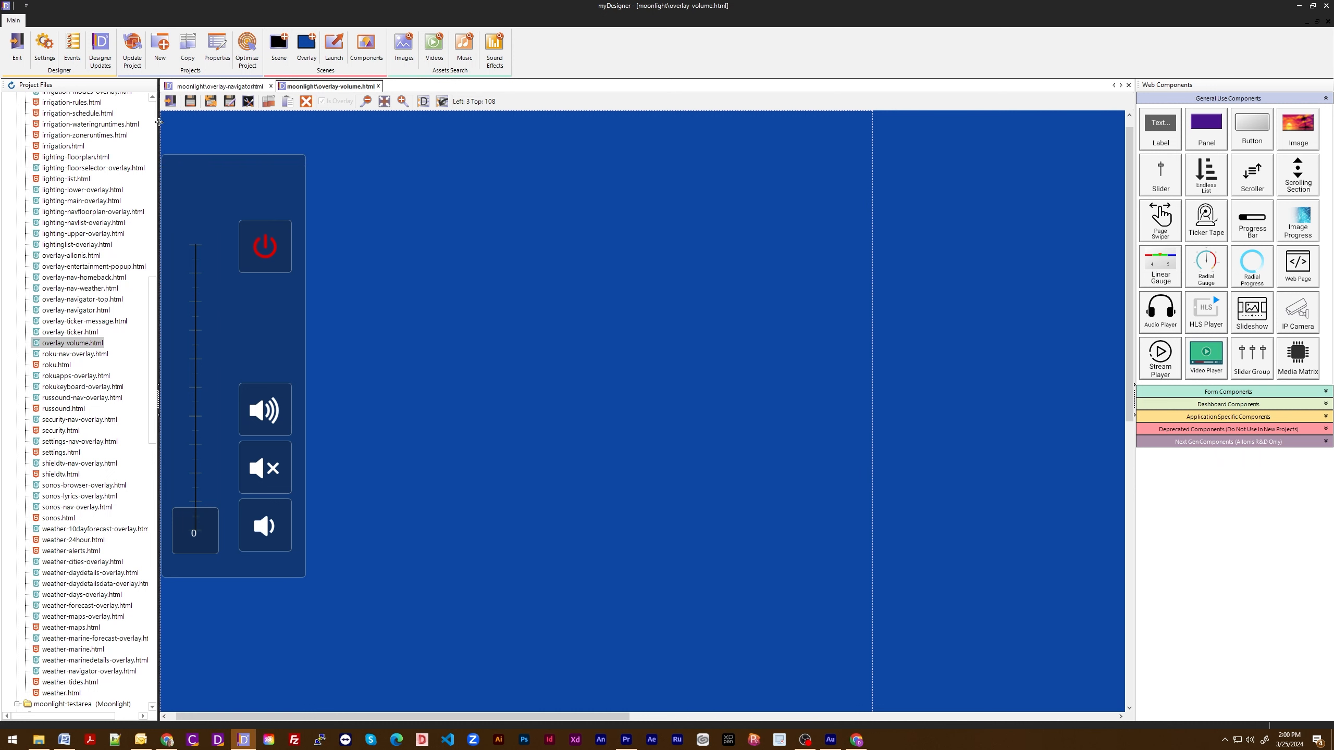
left_click(170, 101)
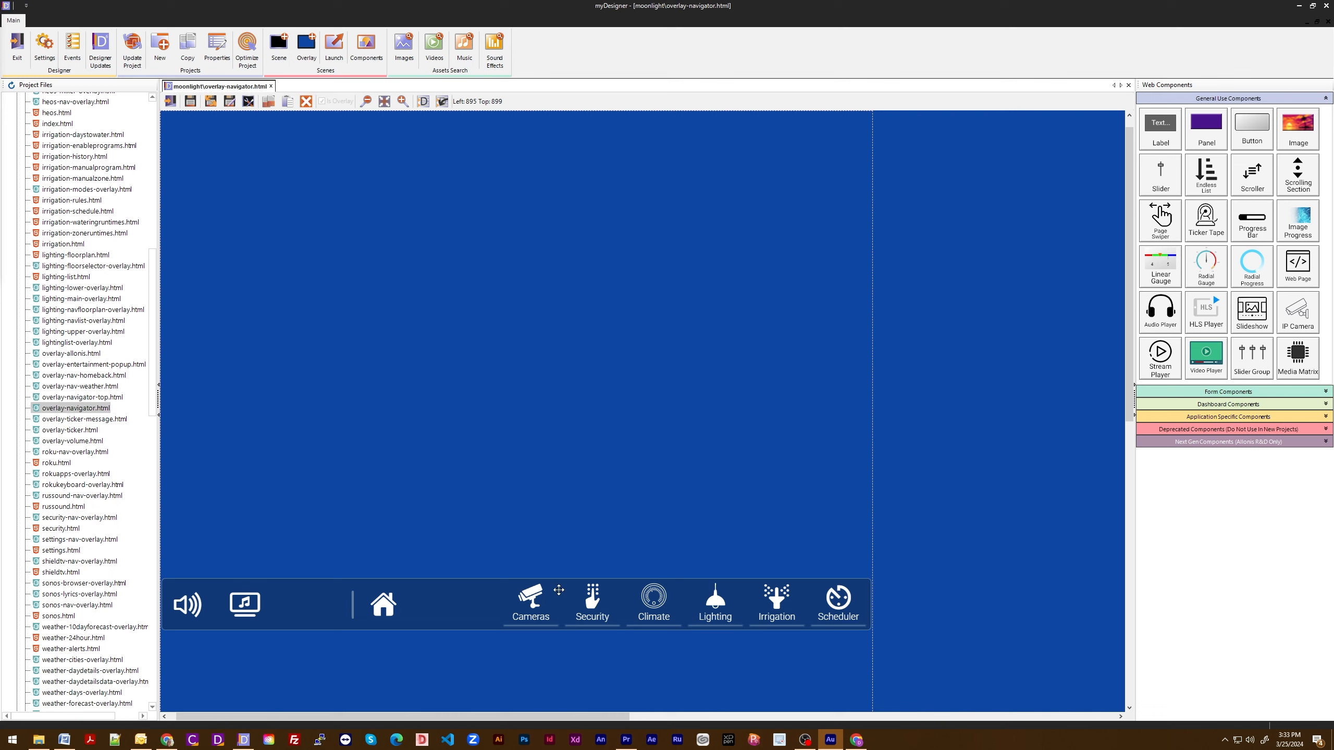
Select the six buttons from Cameras to Scheduler together and move them up above the navigation bar, off their icons.
left_click(538, 600)
left_click(598, 598, "ctrl")
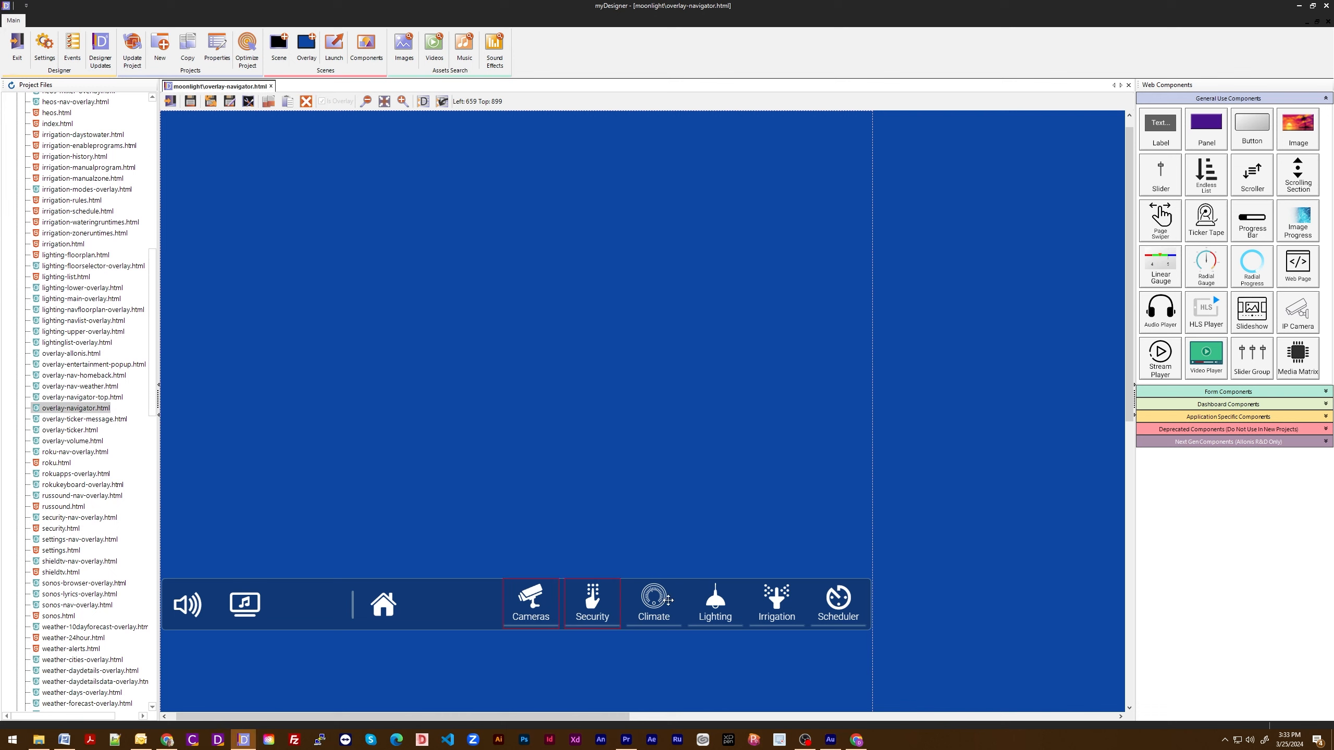
left_click(670, 600, "ctrl")
left_click(717, 603, "ctrl")
left_click(770, 602, "ctrl")
left_click(846, 603, "ctrl")
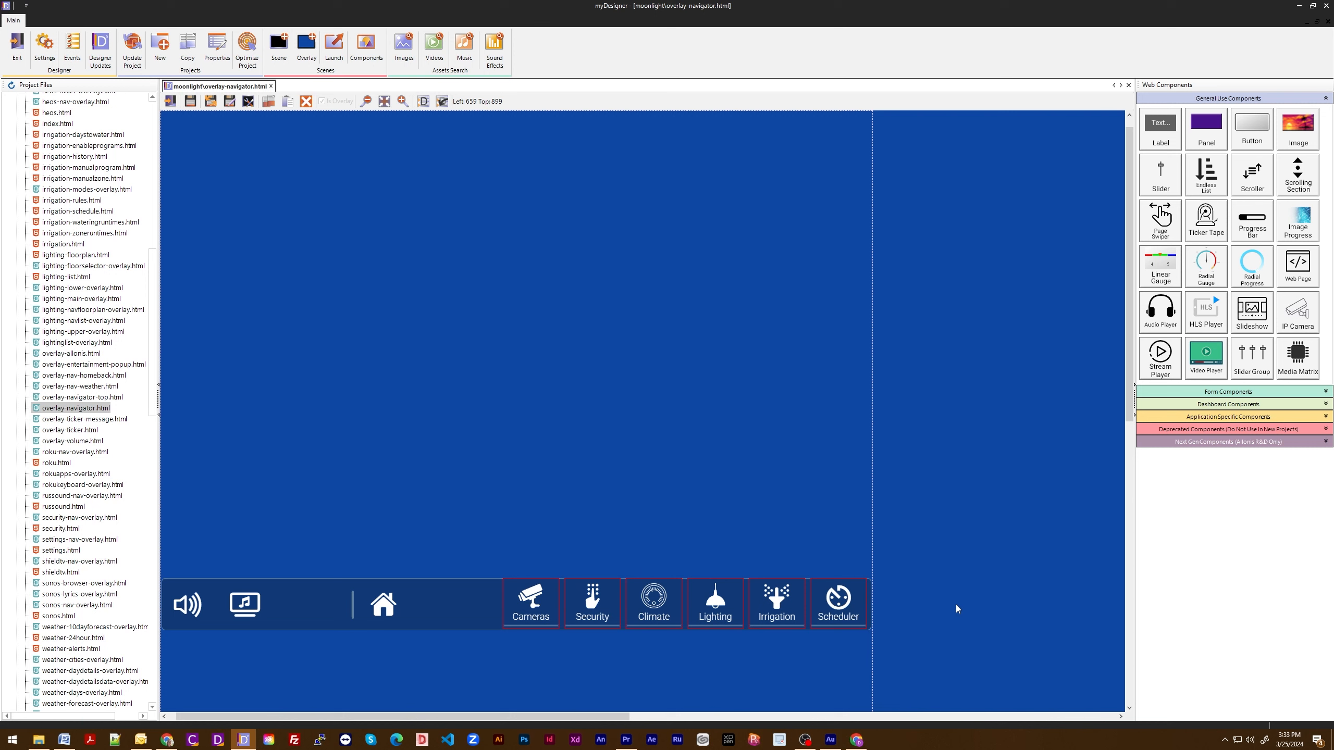
key("shift+Up")
key("shift+Up")
key("shift+Up")
key("shift+Up")
key("shift+Up")
key("shift+Up")
key("shift+Up")
key("shift+Up")
key("shift+Up")
key("shift+Up")
key("shift+Up")
key("shift+Up")
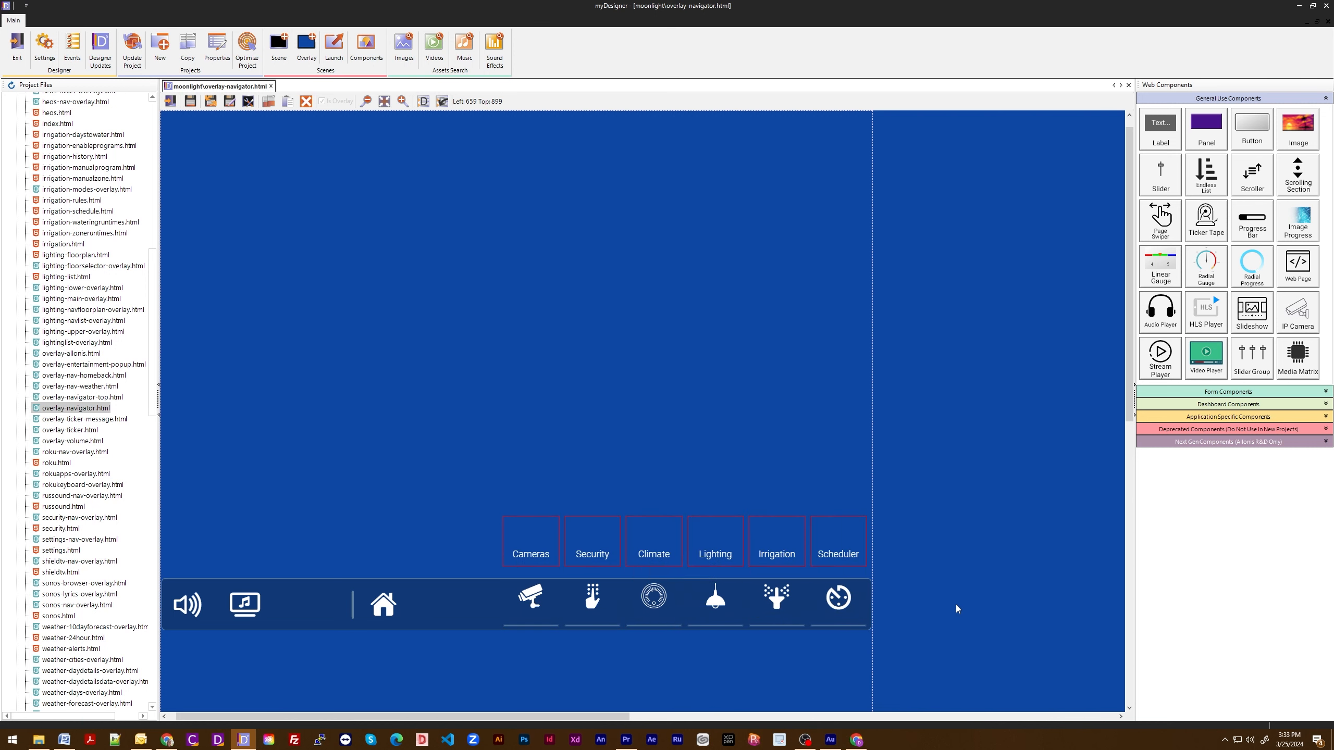
Move the six selected buttons back down over their icons on the navigation bar.
key("shift+Down")
key("shift+Down")
key("shift+Down")
key("shift+Down")
key("shift+Down")
key("shift+Down")
key("shift+Down")
key("shift+Down")
key("shift+Down")
key("shift+Down")
key("shift+Down")
key("shift+Down")
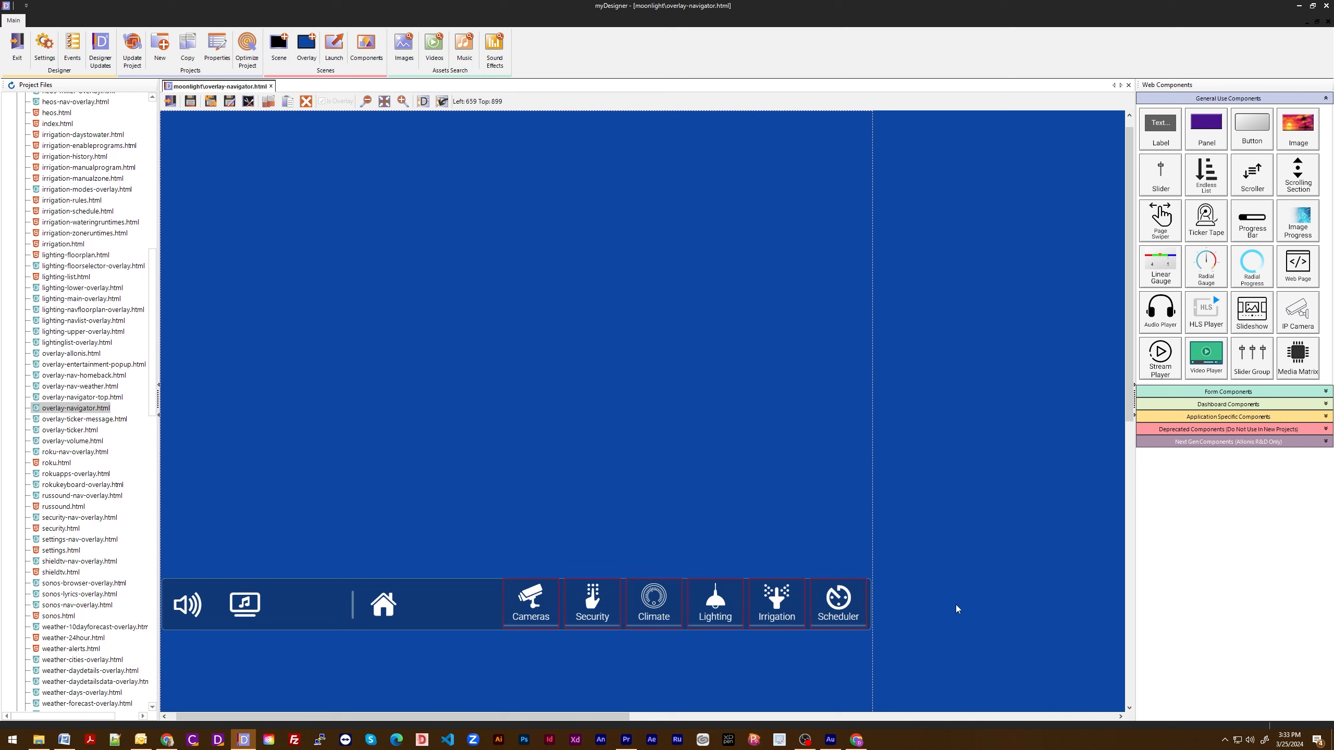
Check the client command of the Cameras button and close its properties.
double_click(550, 610)
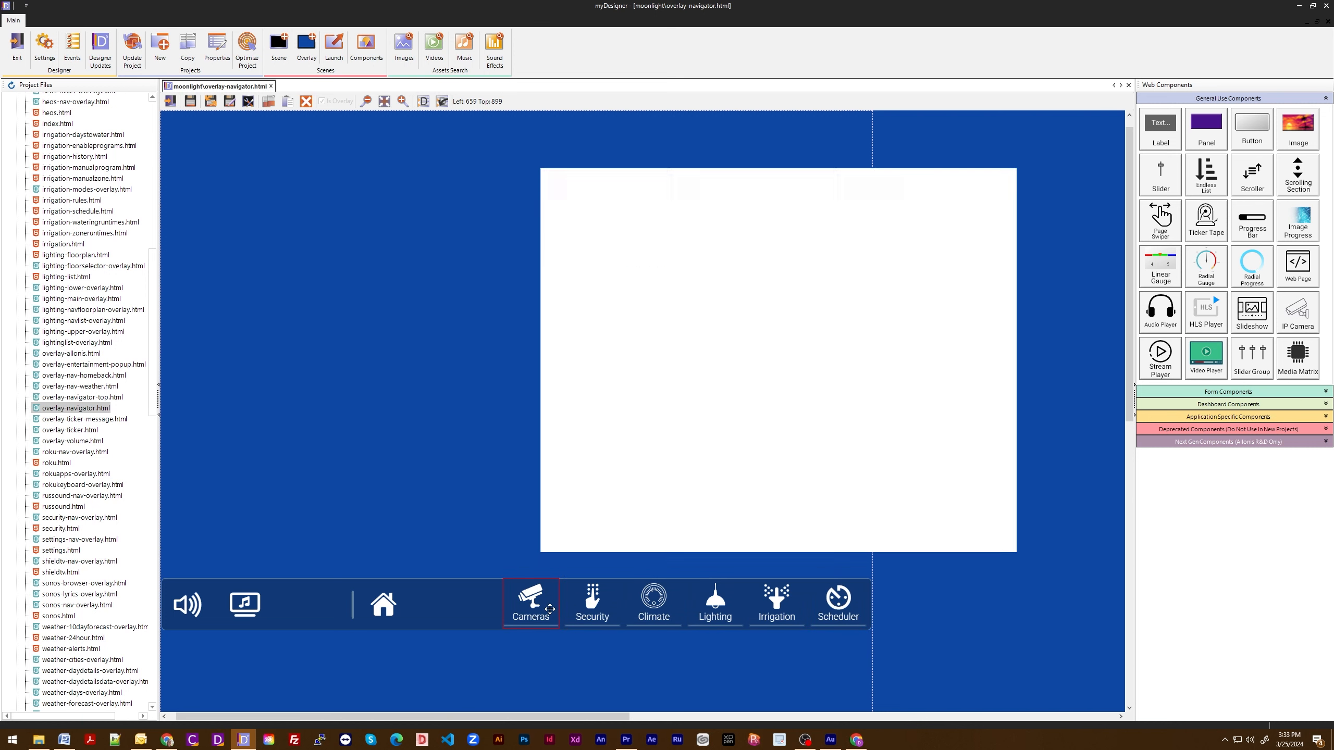
left_click(697, 209)
left_click(617, 242)
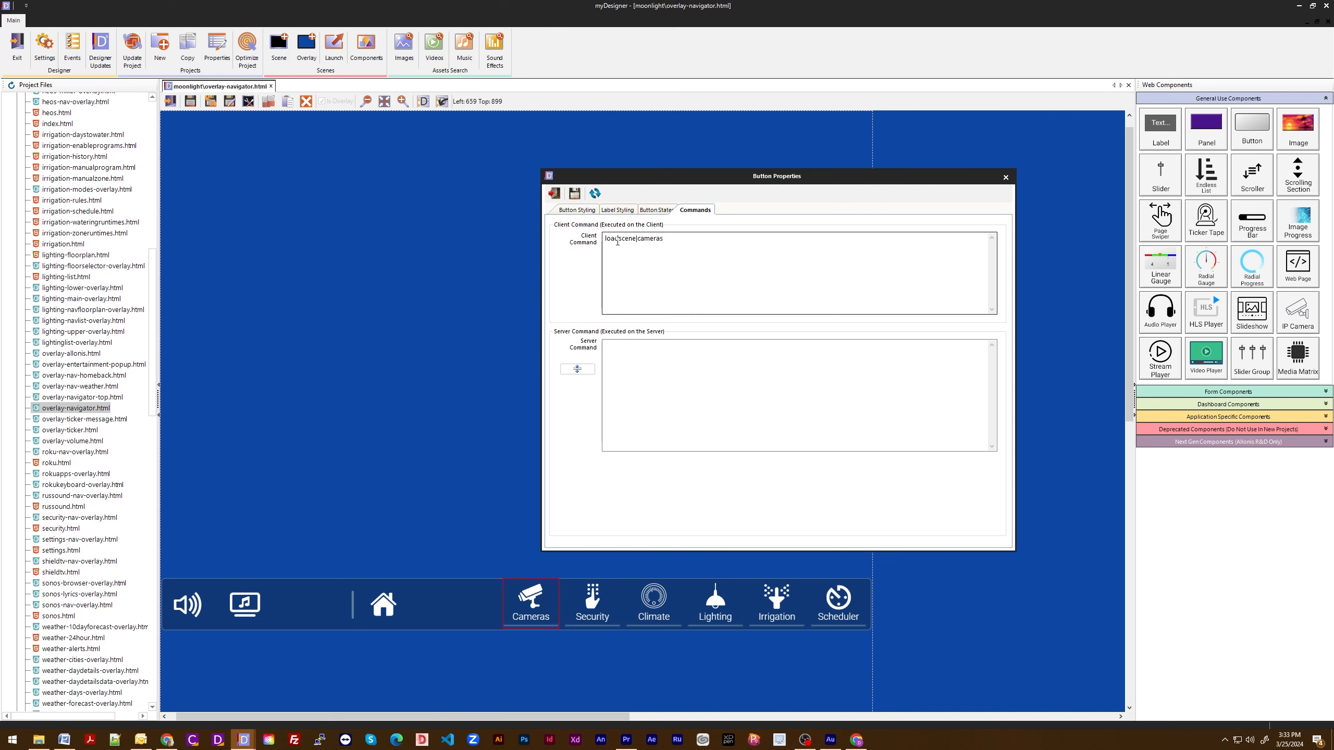
left_click(554, 195)
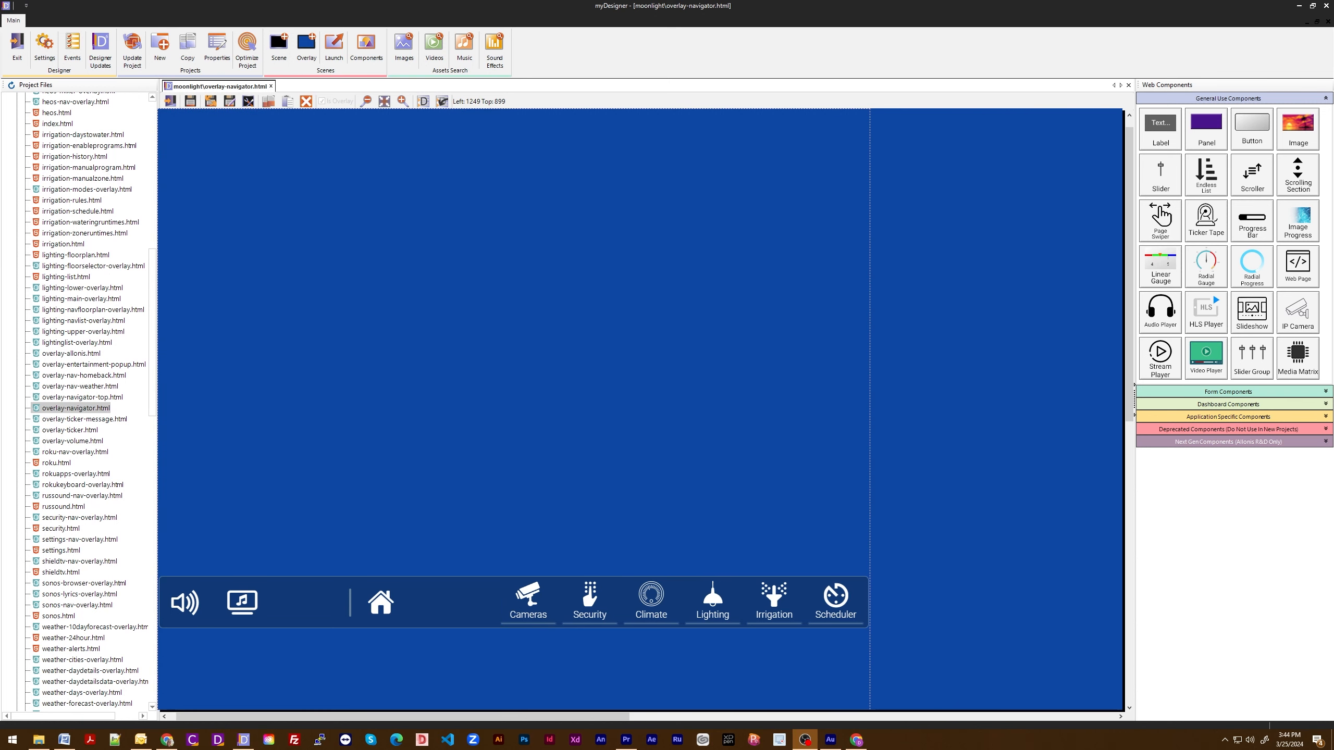
Move the Cameras button up off its icon and check the image source in the camera icon's properties.
left_click(529, 600)
key("shift+Up")
key("shift+Up")
key("shift+Up")
key("shift+Up")
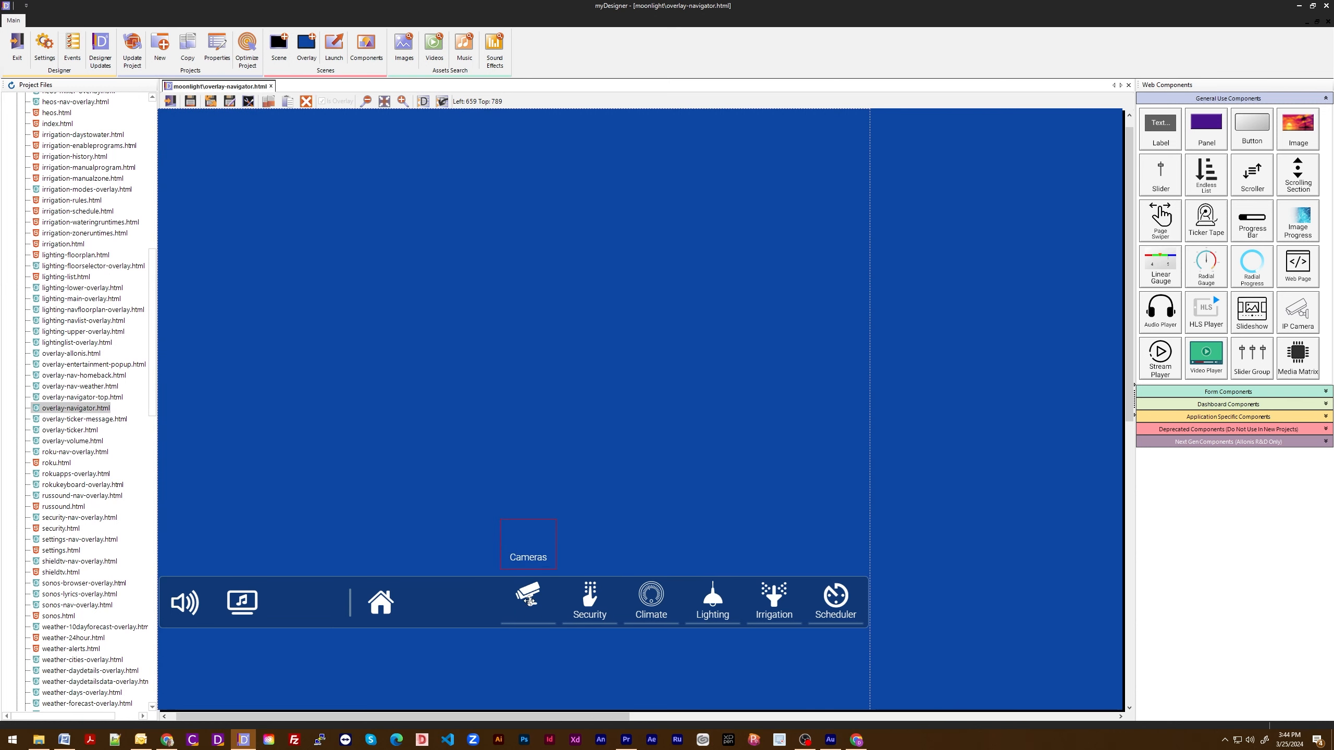
double_click(529, 601)
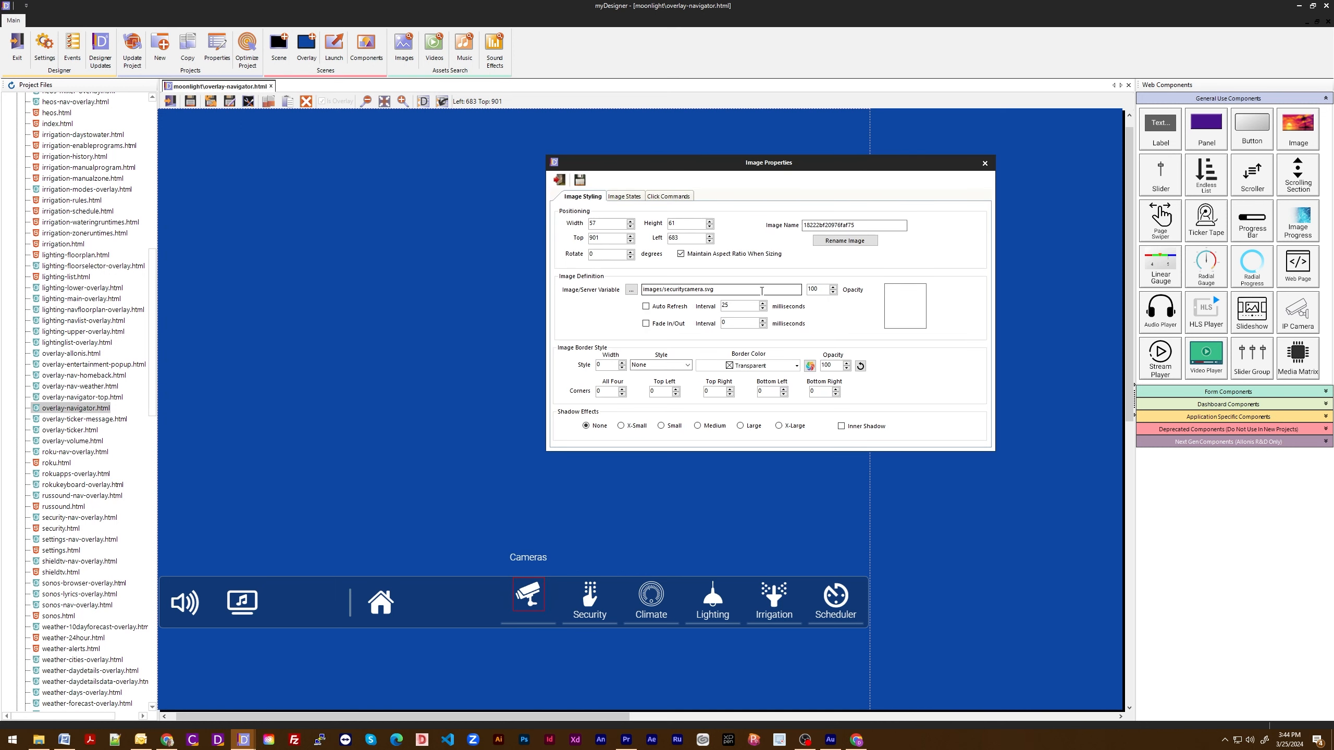
double_click(712, 289)
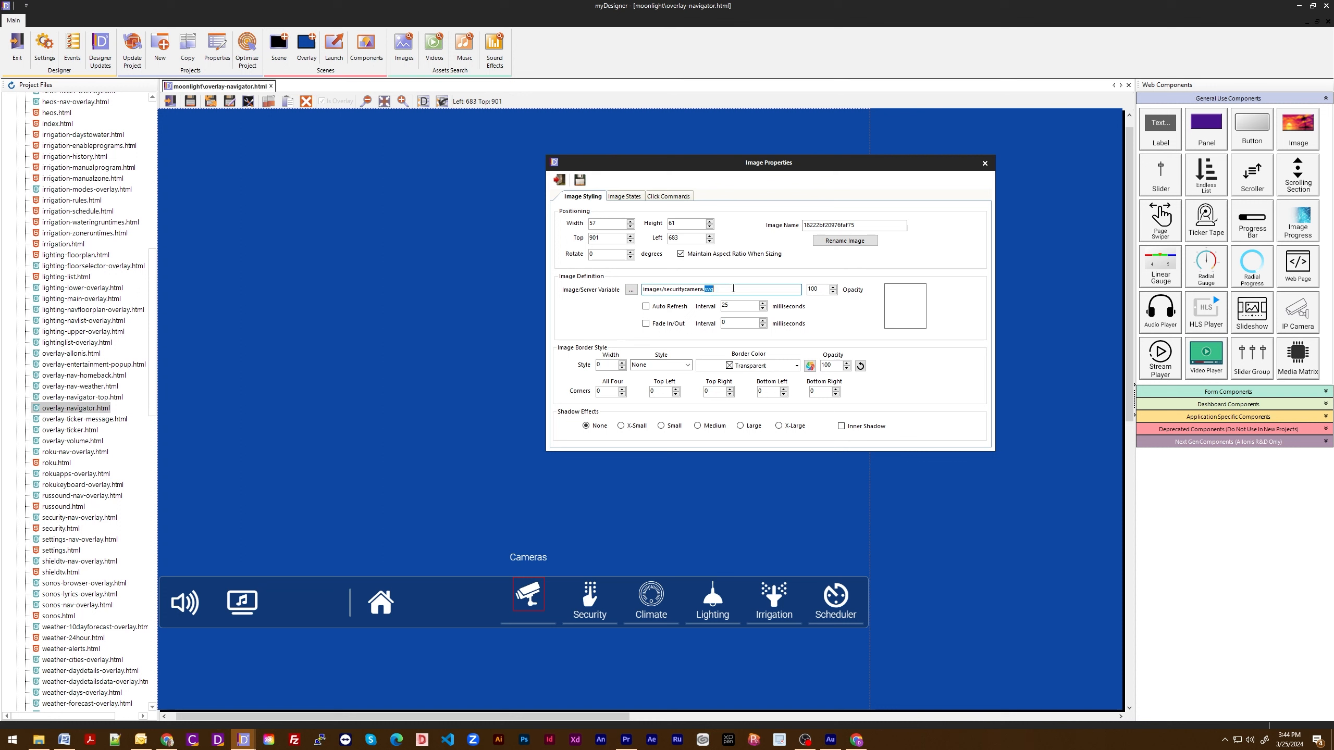
left_click(559, 179)
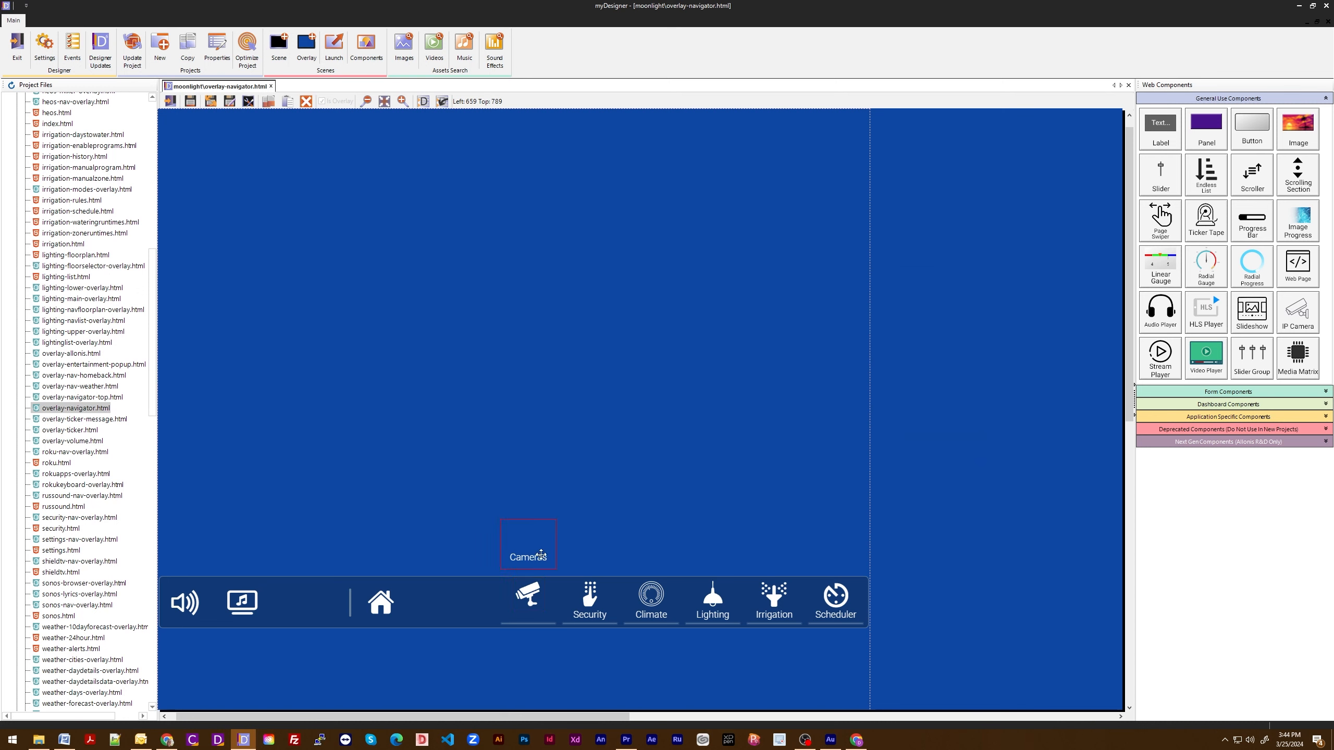
Check the icon setting in the properties of the label behind the Scheduler button.
left_click(834, 599)
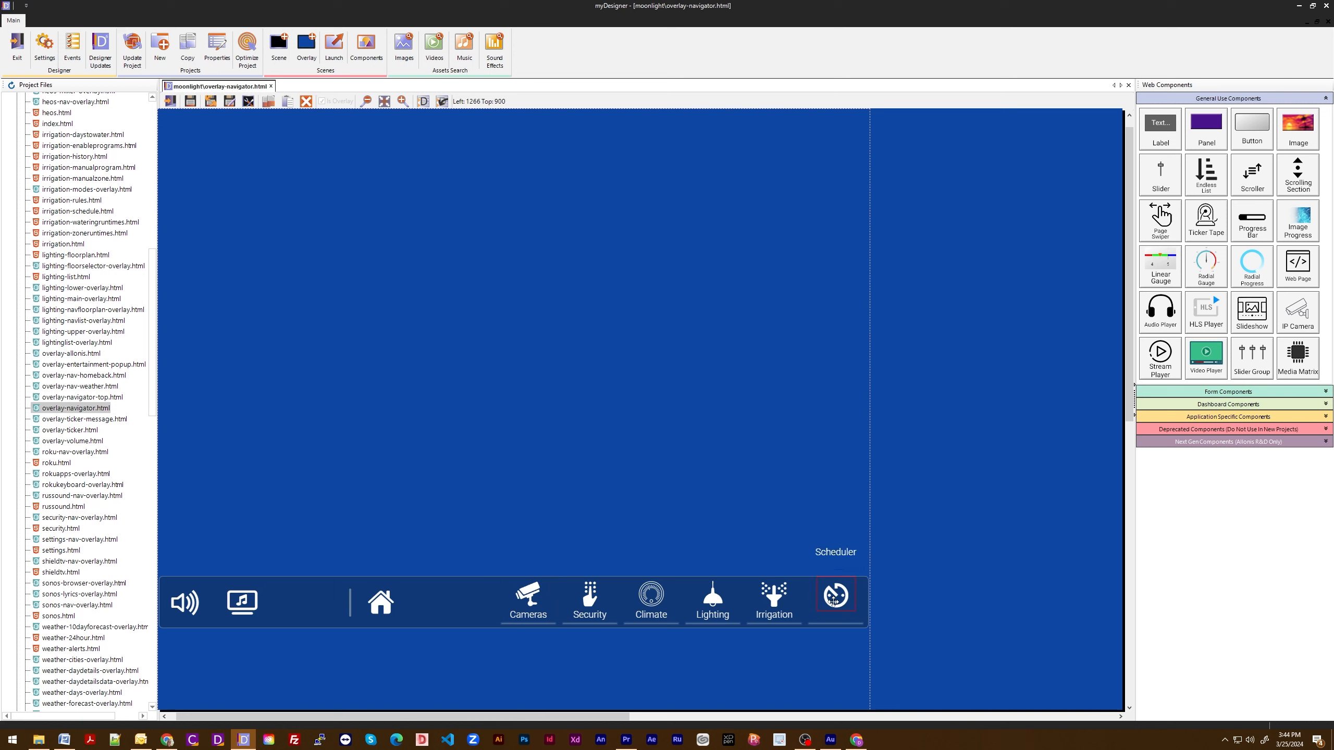
double_click(834, 599)
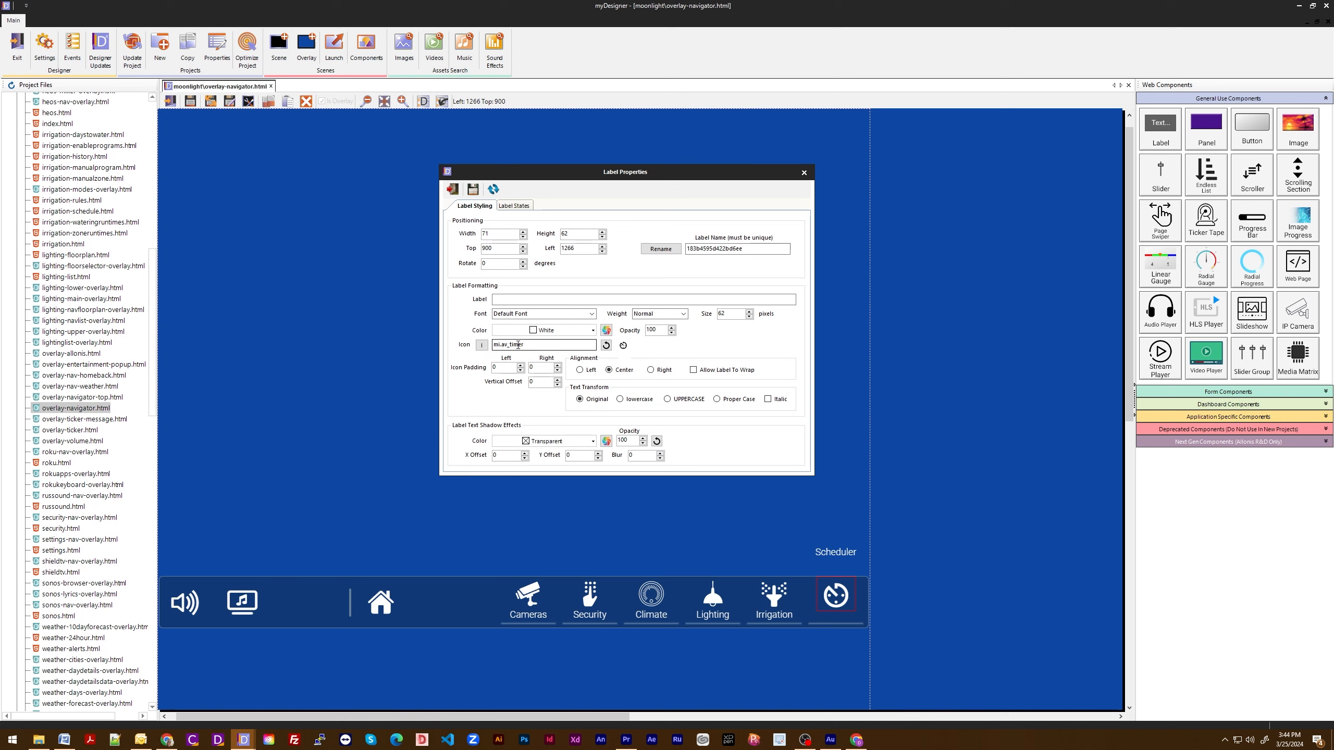
left_click(453, 189)
Move the Scheduler button back down over its icon on the navigation bar, to a top position of 899.
left_click(838, 551)
key("Down")
key("Down")
key("Down")
key("Down")
key("Down")
key("Down")
key("Down")
key("Down")
key("Down")
key("Down")
key("Down")
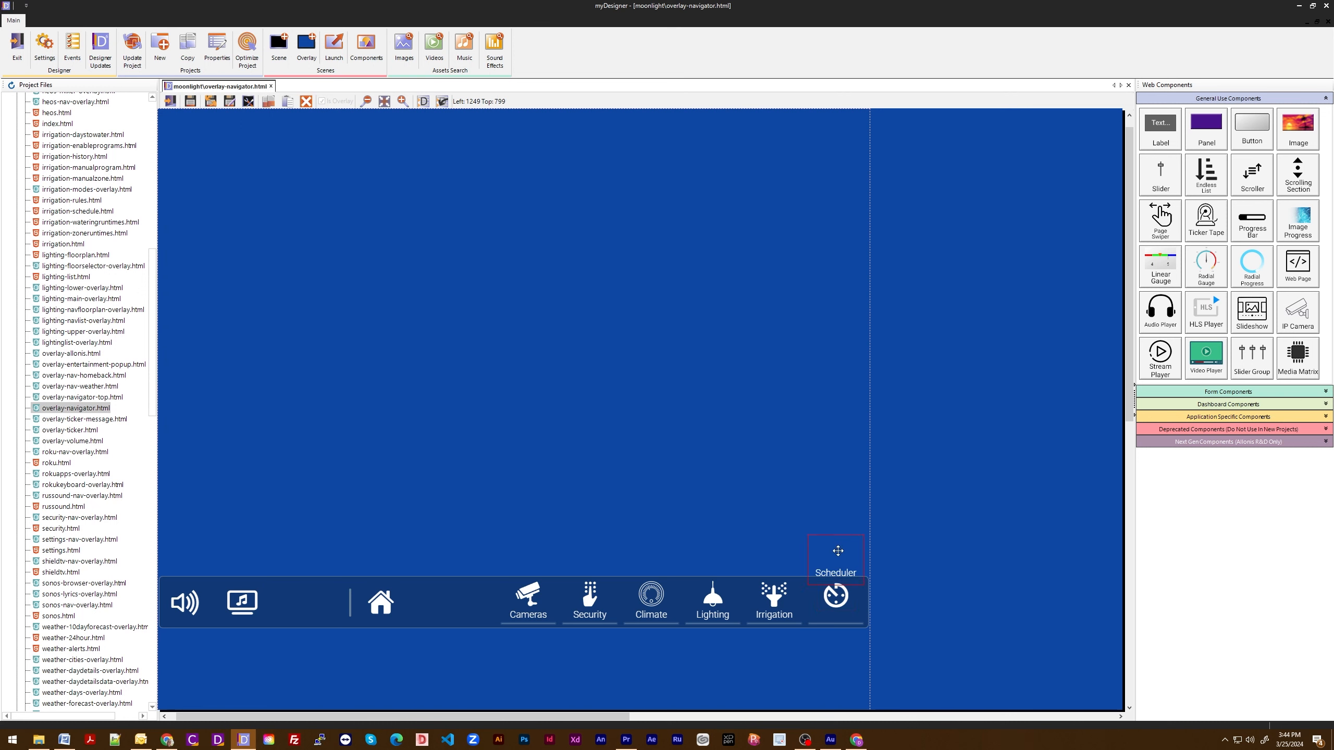
key("Down")
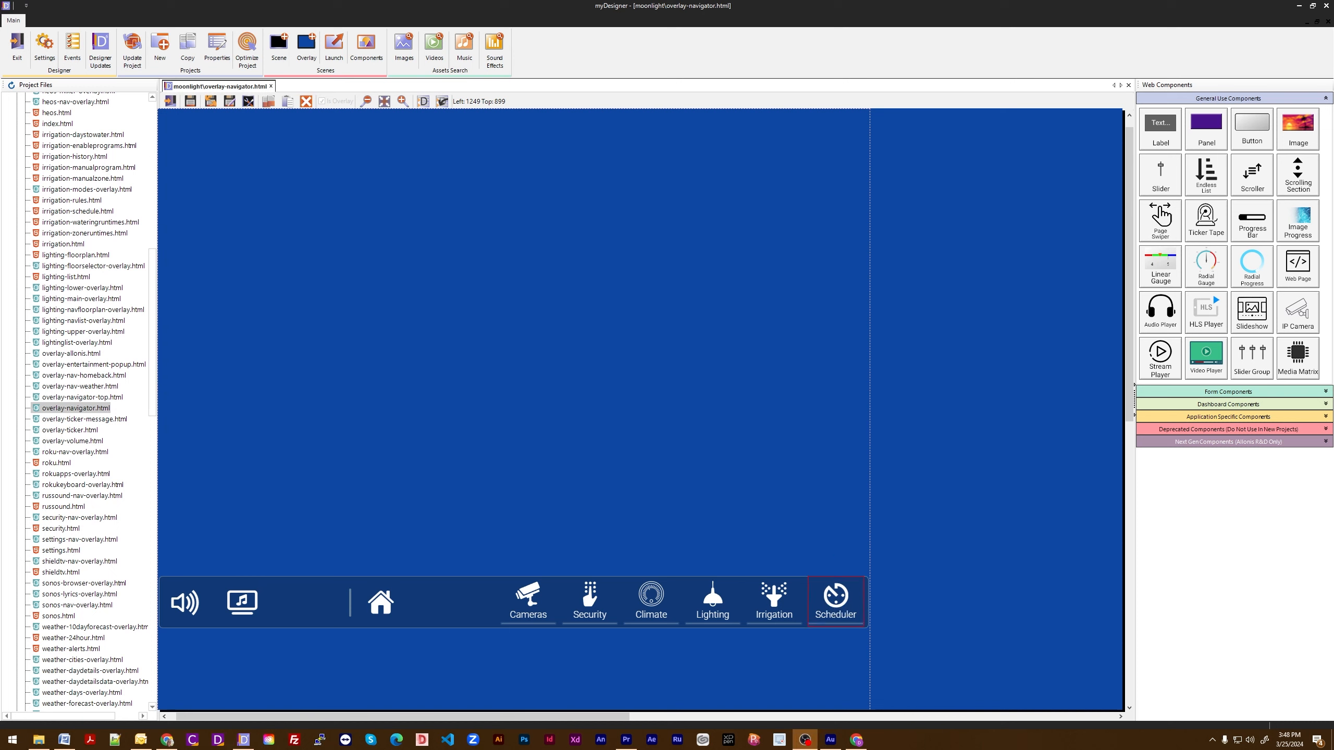
Nudge the Cameras button upward and review the state options of the thin underline button beneath it, including reference variable and active state value.
left_click(667, 381)
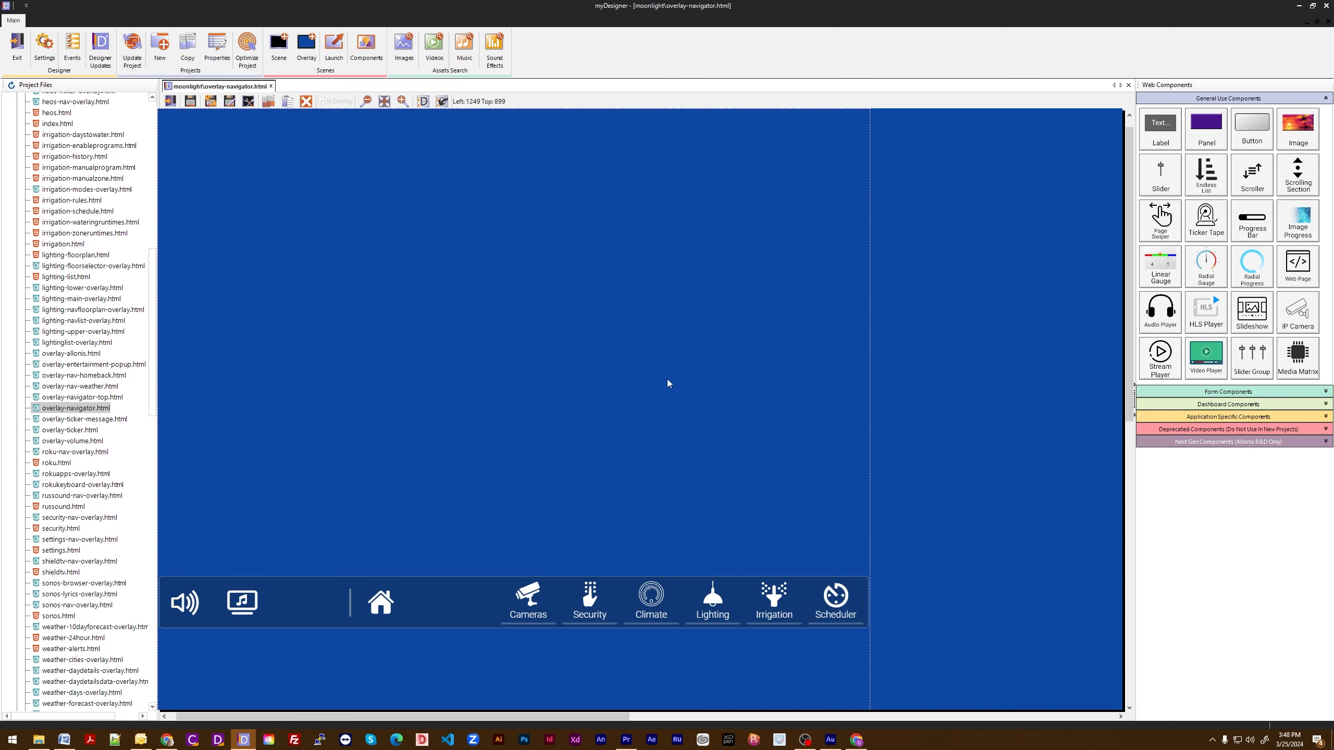
left_click(537, 624)
key("Up")
key("Up")
key("Up")
key("Up")
key("Up")
double_click(536, 624)
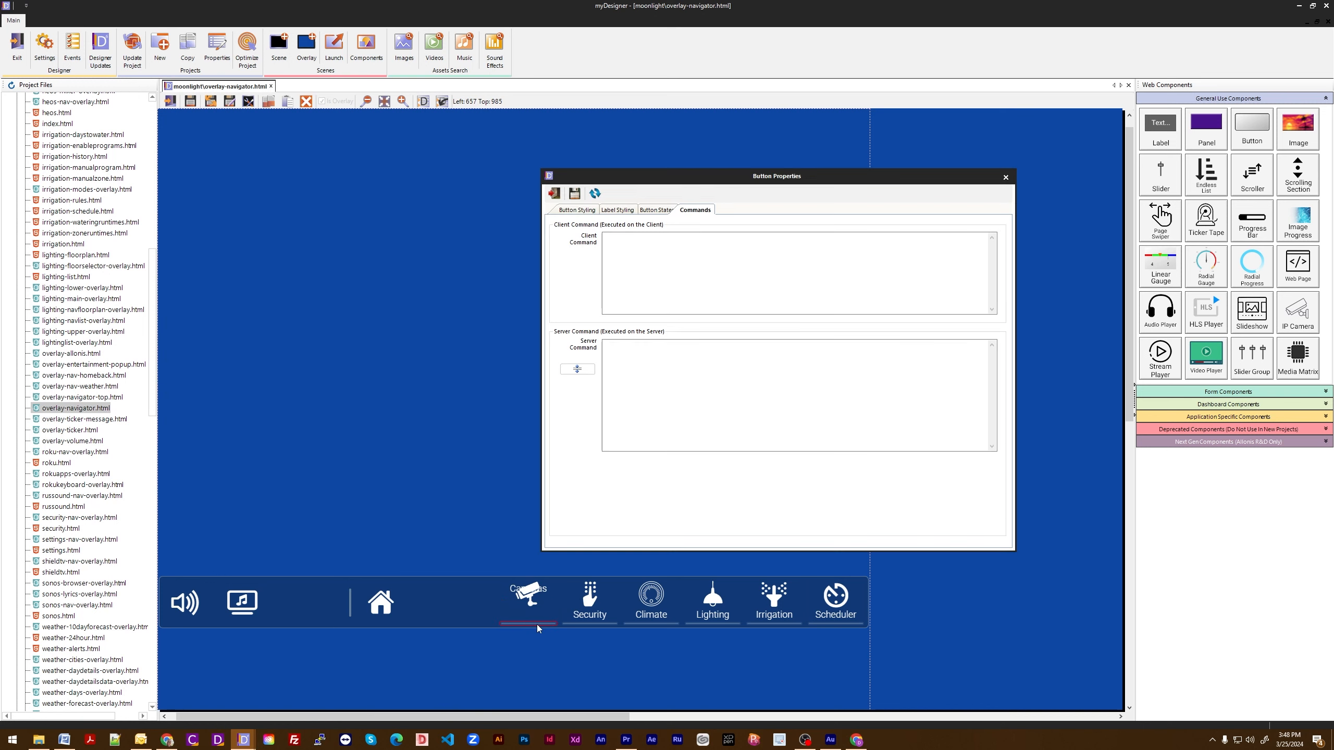
left_click(659, 210)
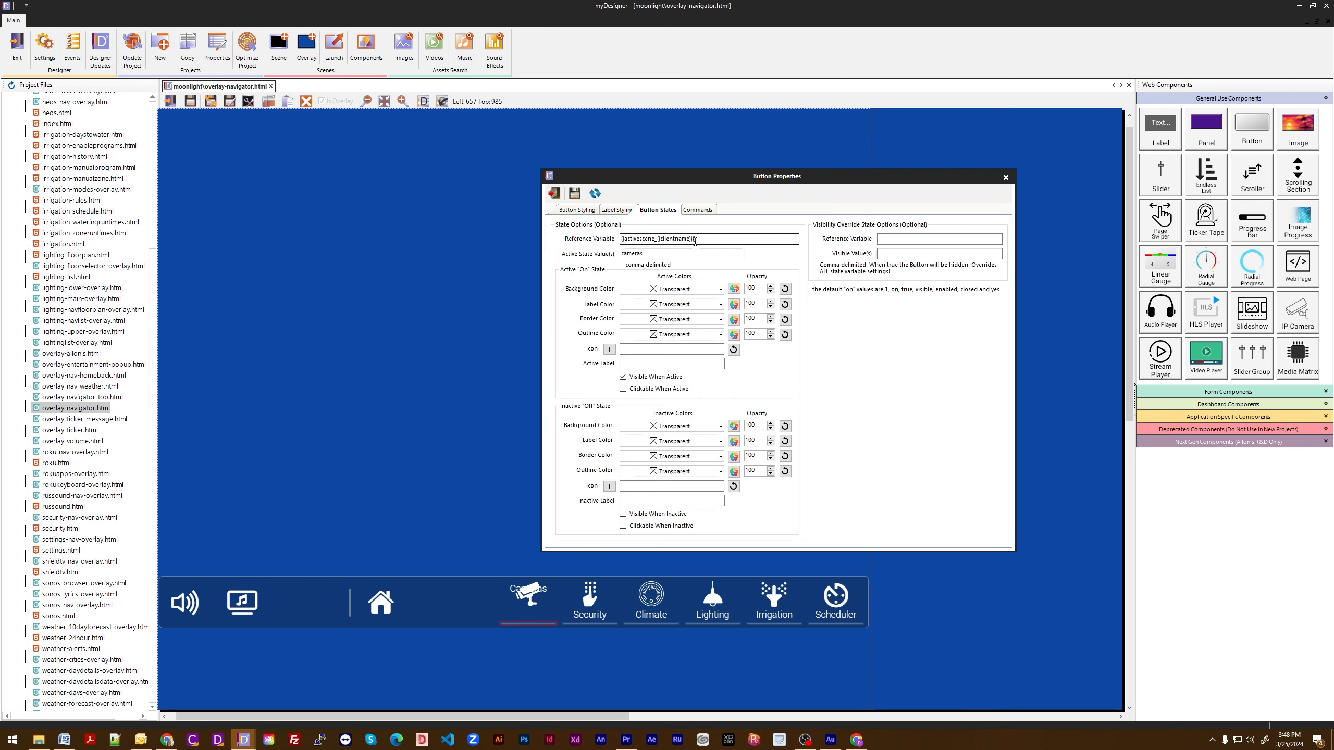
left_click(644, 253)
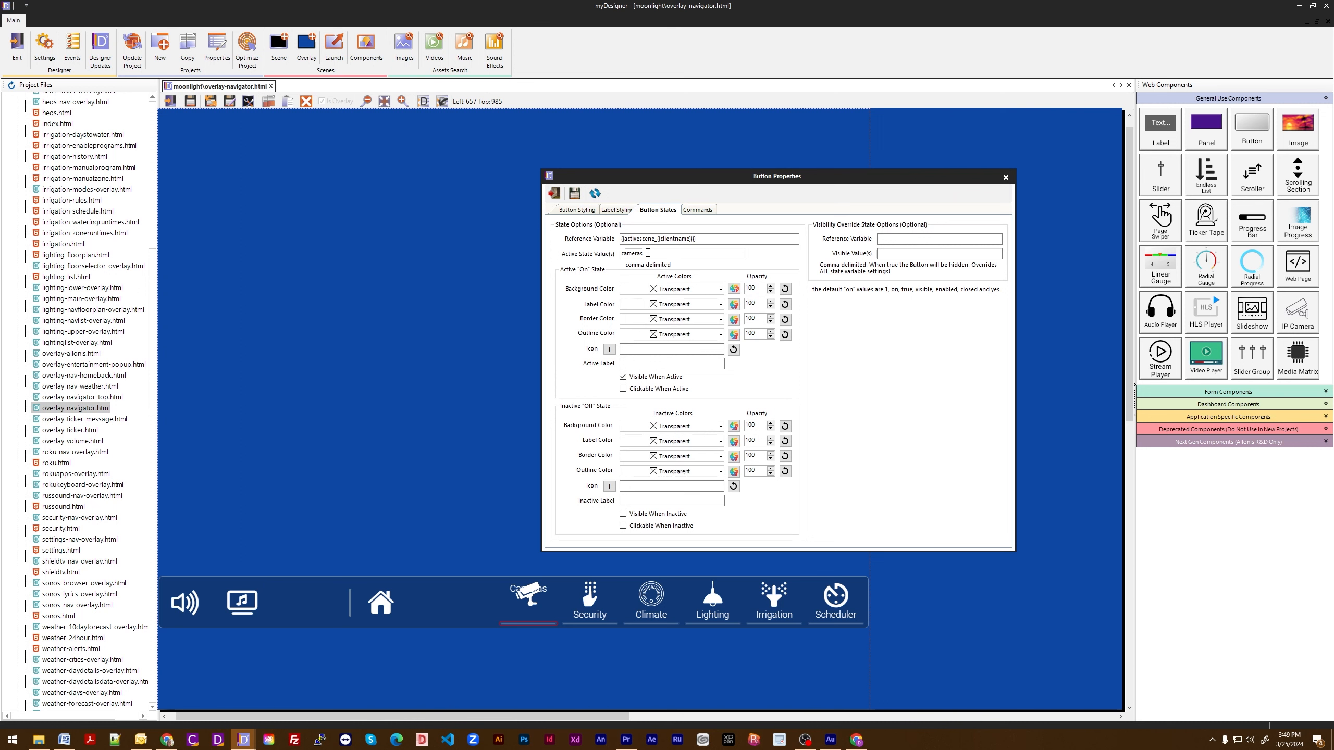
left_click(555, 194)
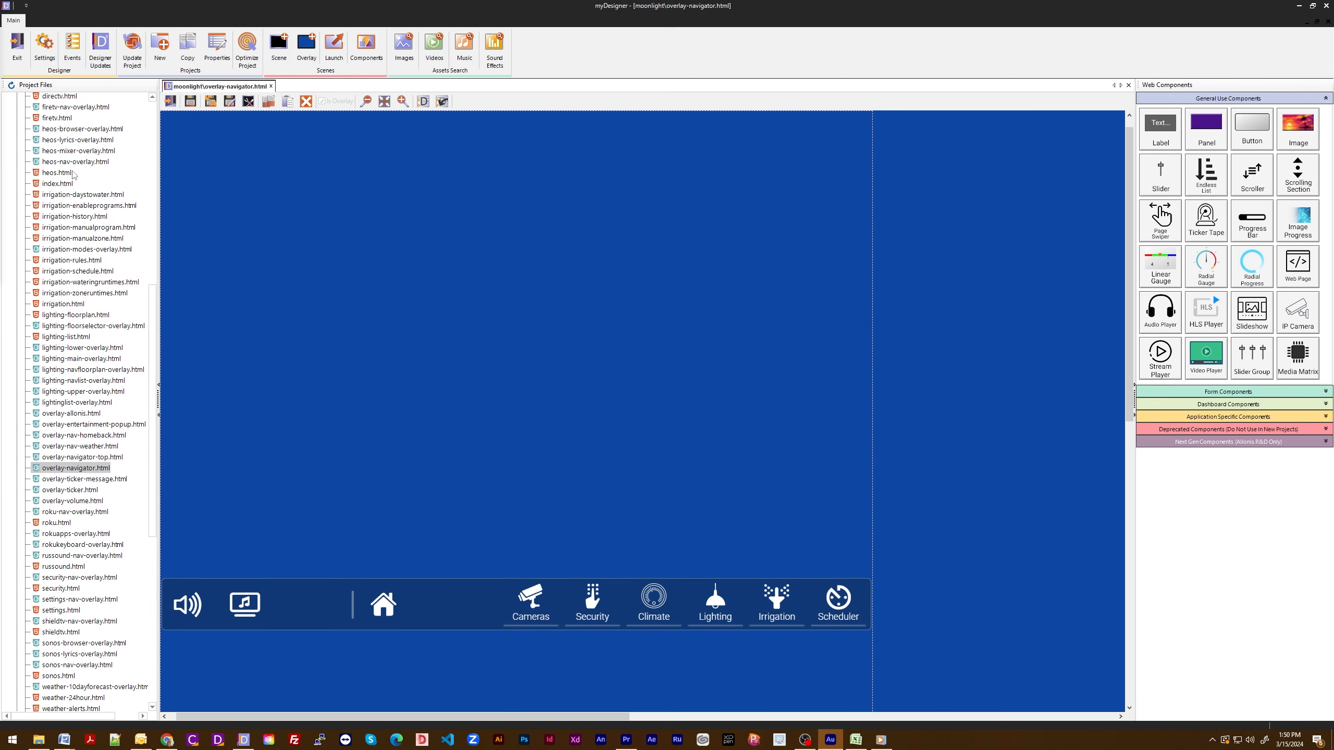
Close overlay-navigator.html, open overlay-navigator-top.html and check the overlays in its scene properties.
left_click(171, 101)
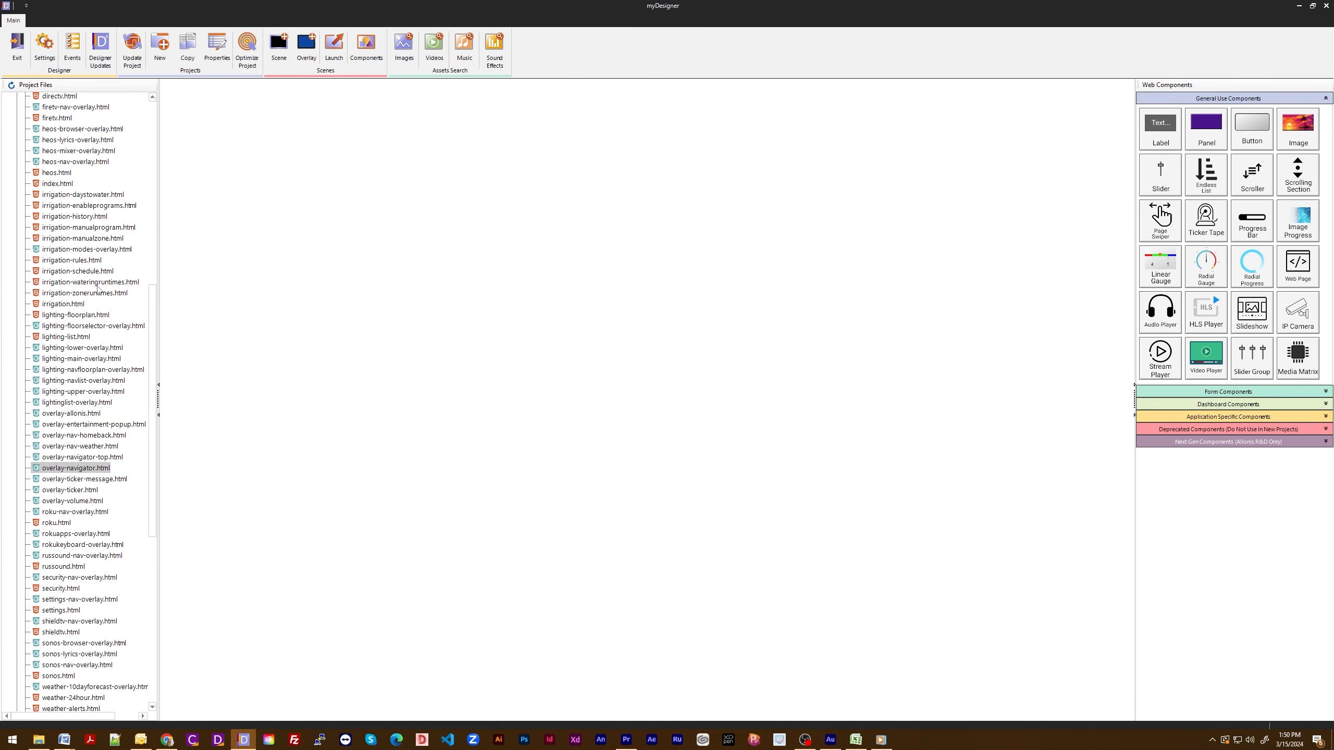
scroll(161, 273, "down", 5)
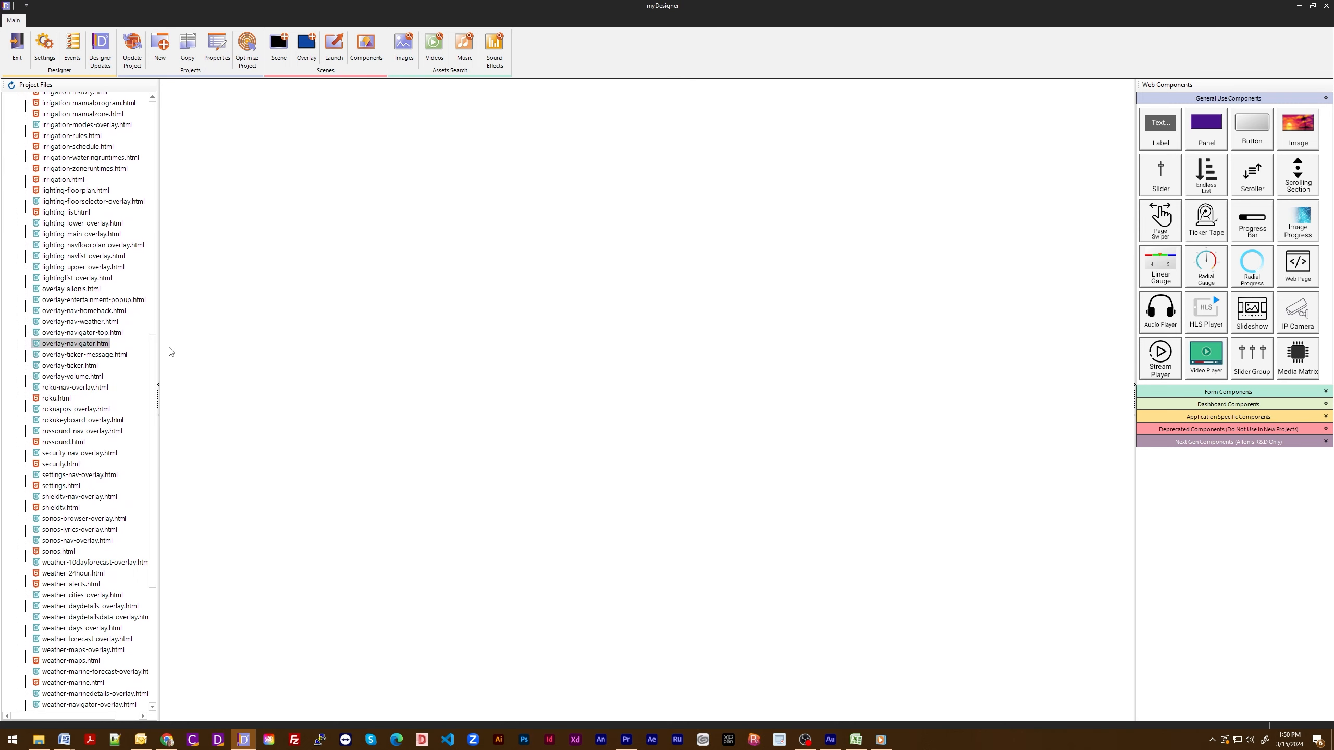
double_click(79, 332)
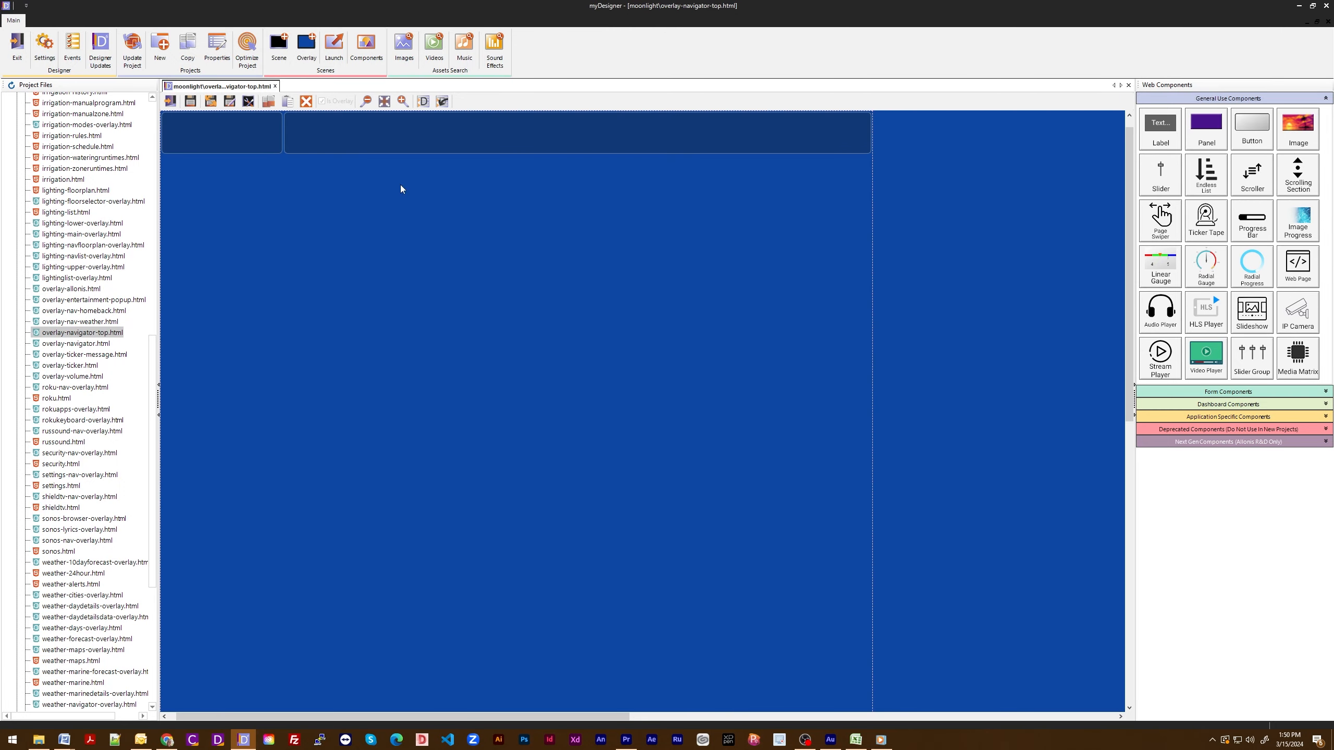
left_click(249, 101)
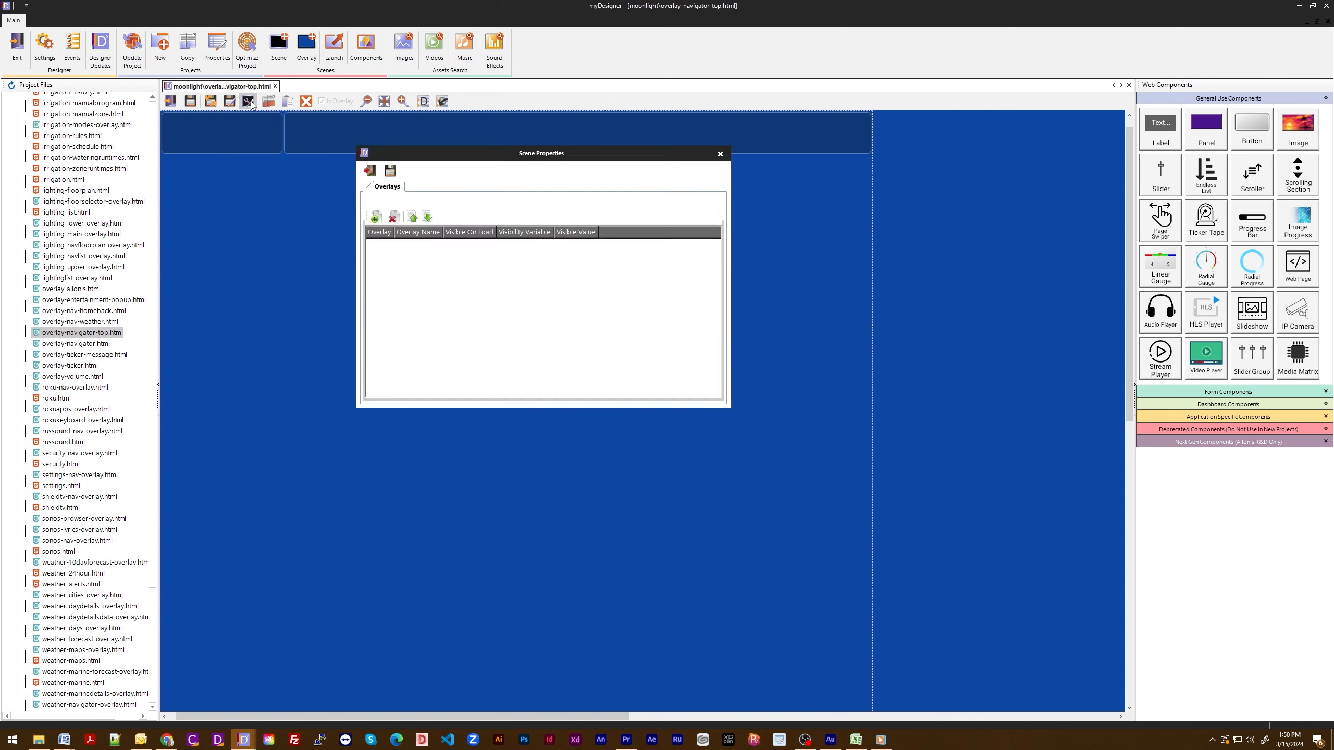
Close the scene properties and overlay-navigator-top.html, and open appletv-nav-overlay.html from the Moonlight project.
left_click(371, 170)
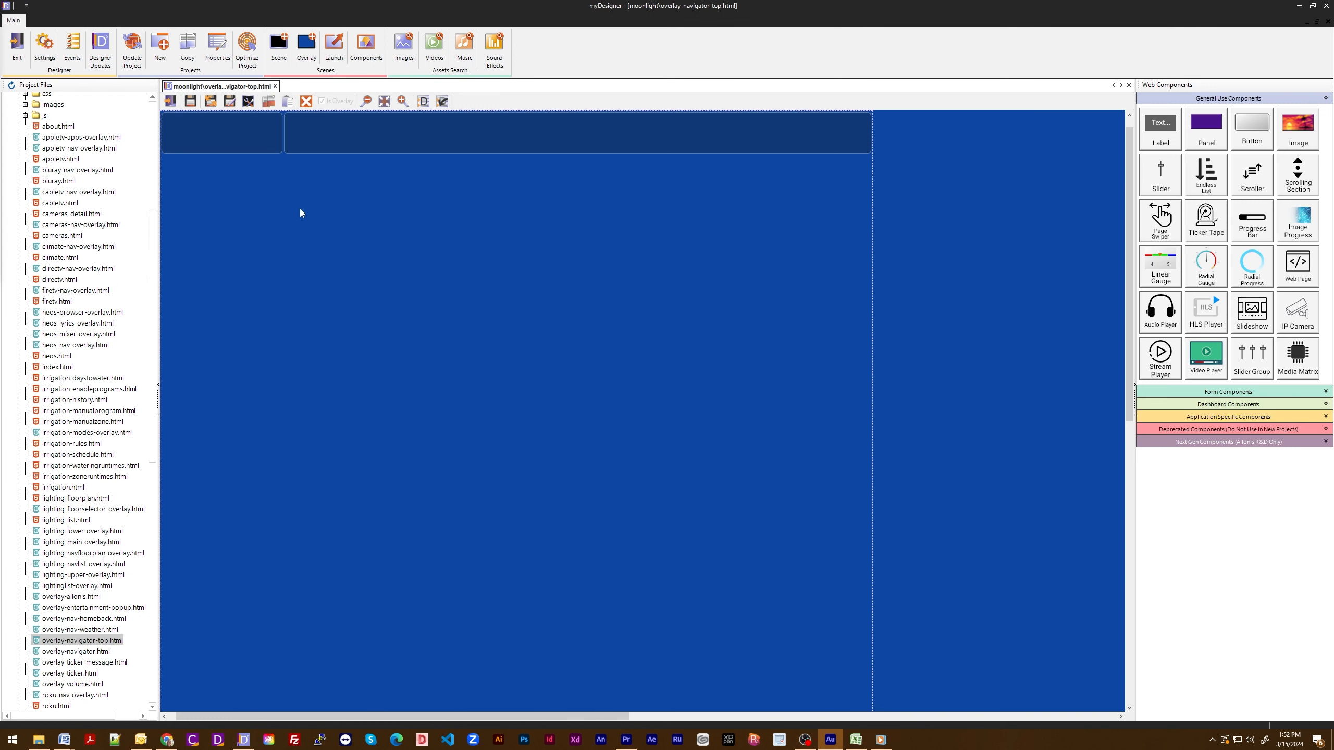
left_click(171, 102)
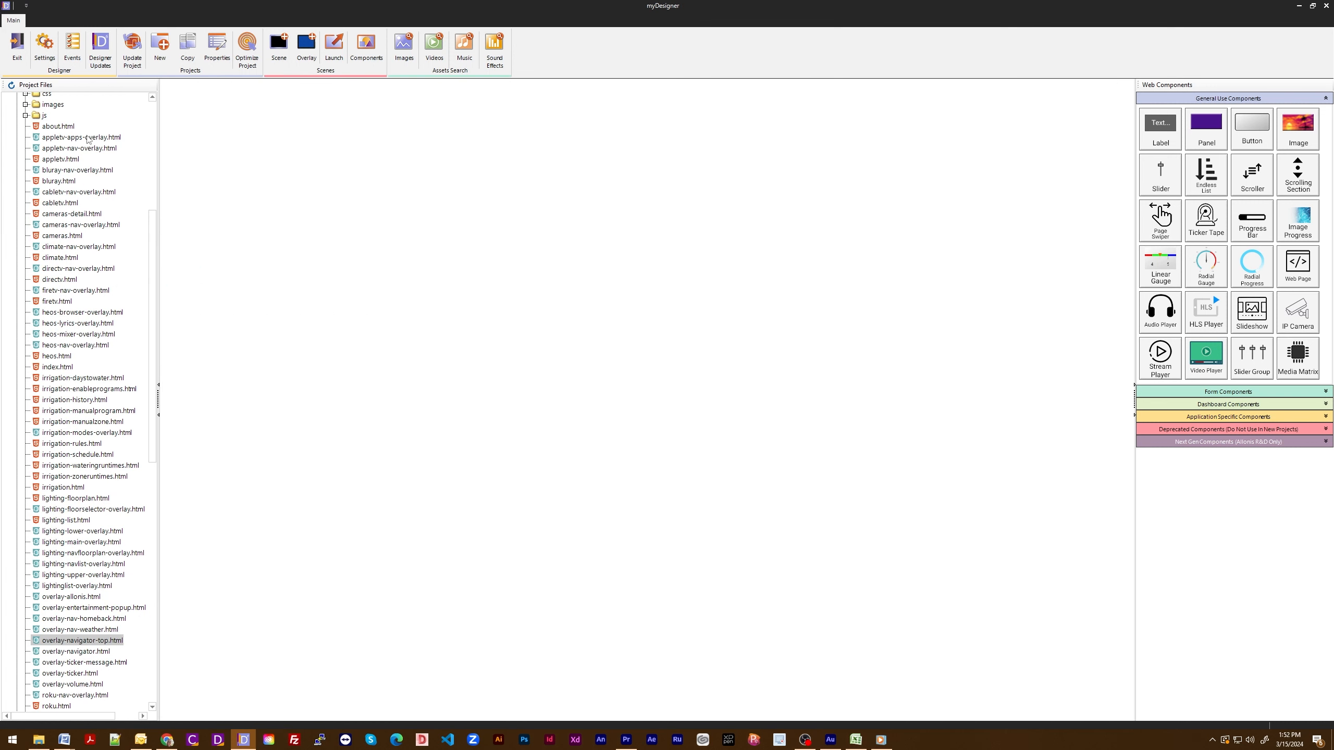
double_click(70, 149)
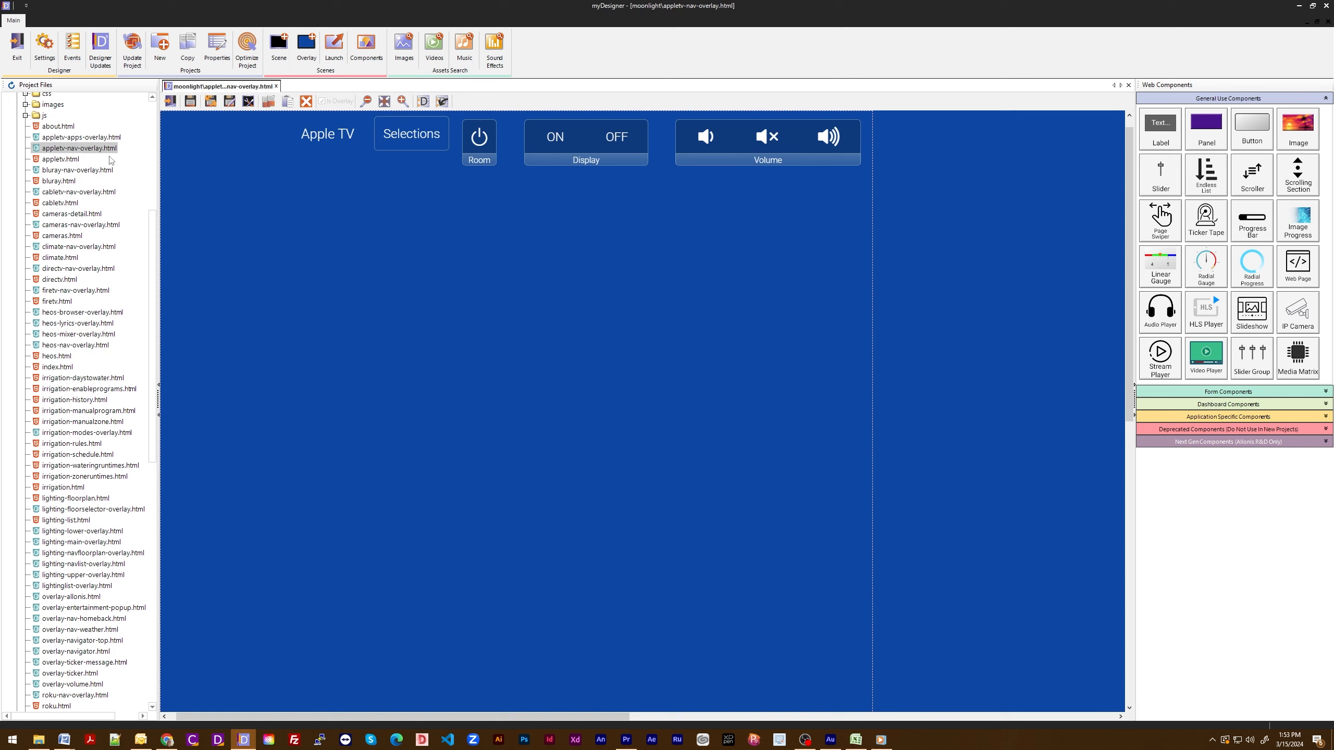
Open appletv.html, check the overlays in its scene properties, and close both Apple TV documents.
double_click(64, 160)
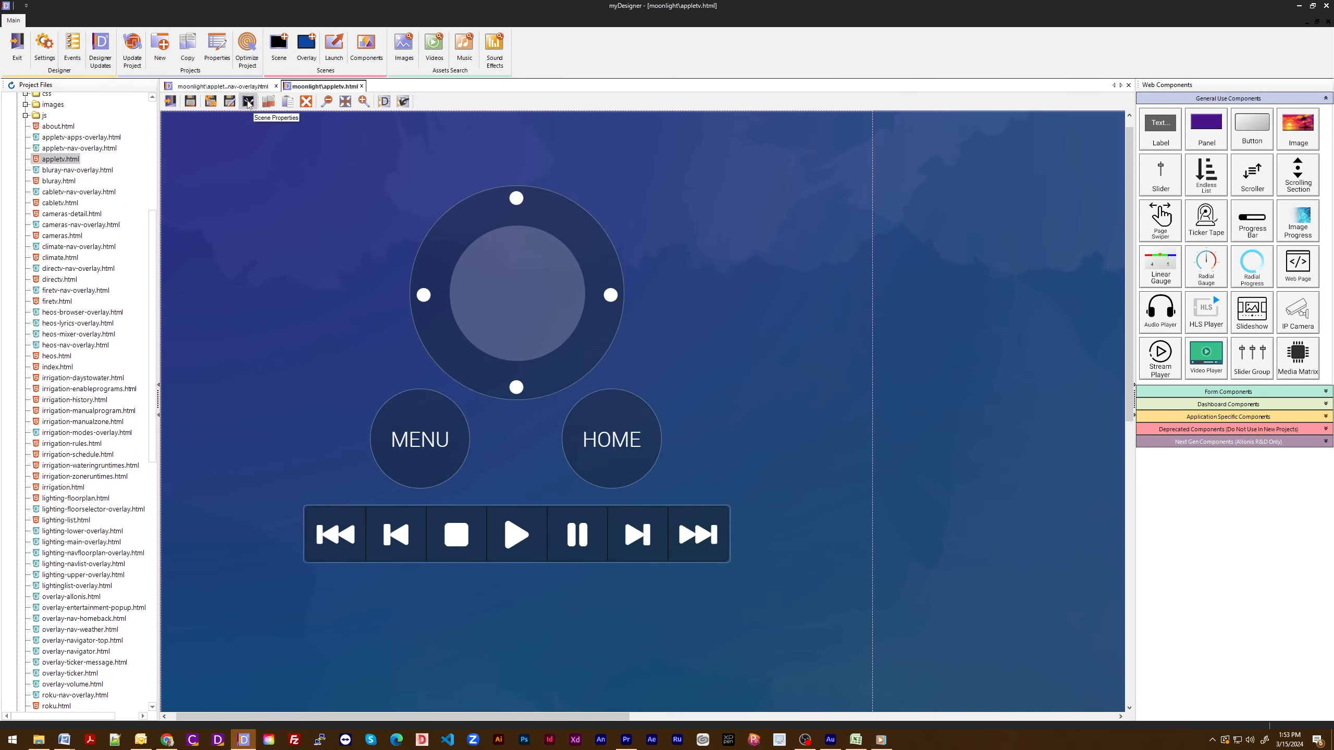
left_click(249, 101)
left_click(427, 187)
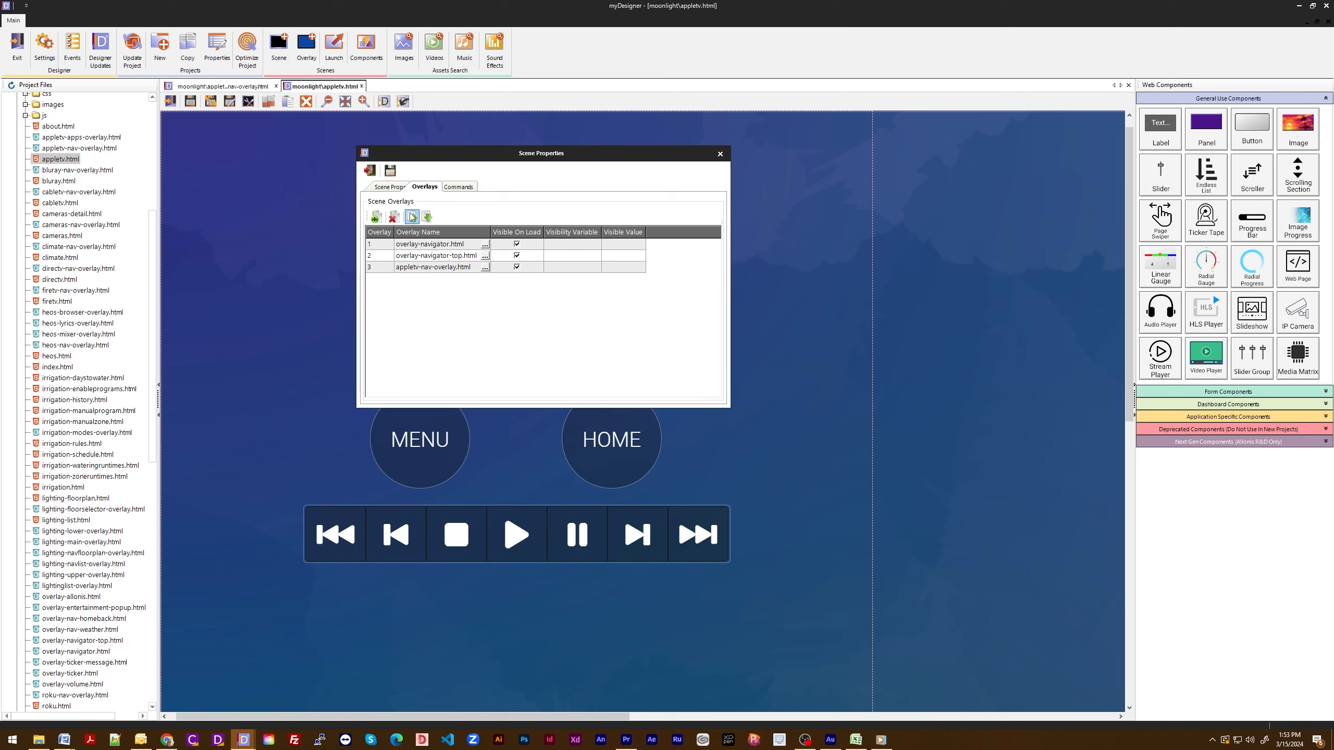
left_click(371, 171)
left_click(170, 102)
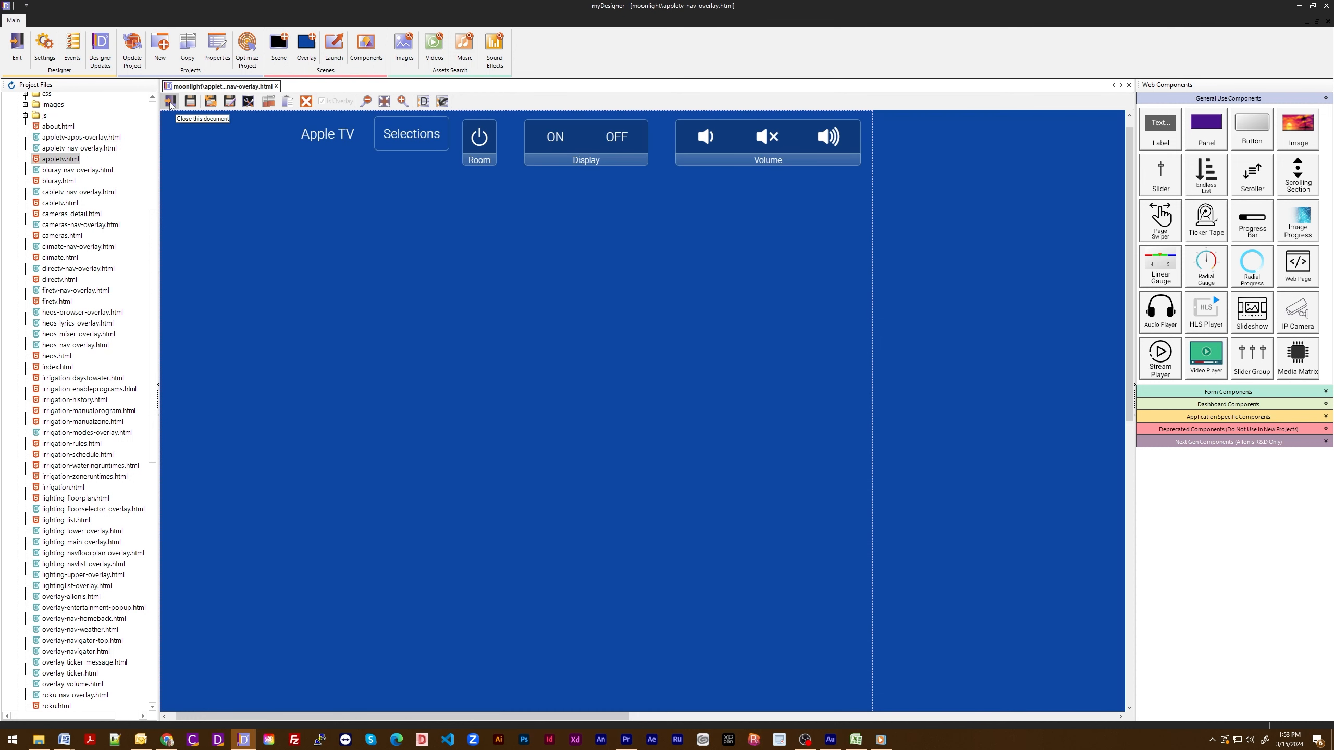
left_click(170, 102)
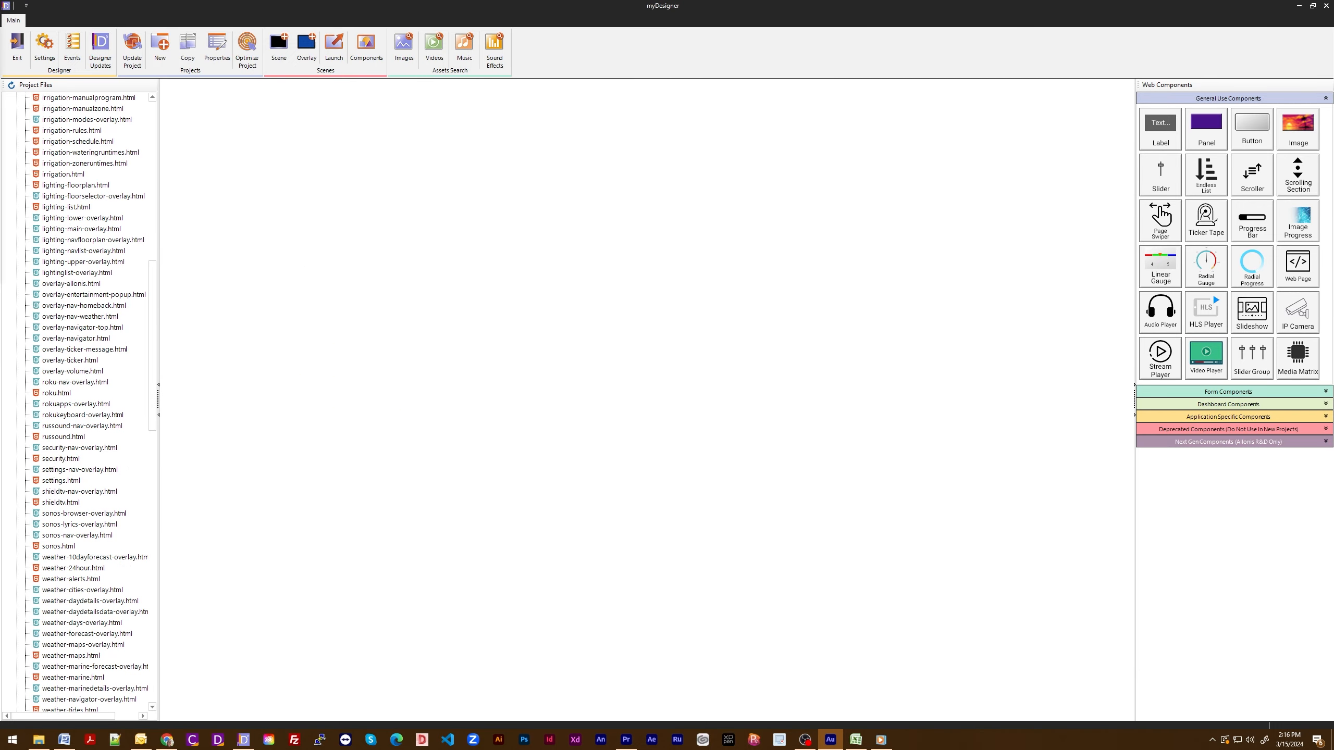
Open overlay-nav-weather.html and the irrigation.html scene from the Moonlight project.
double_click(74, 317)
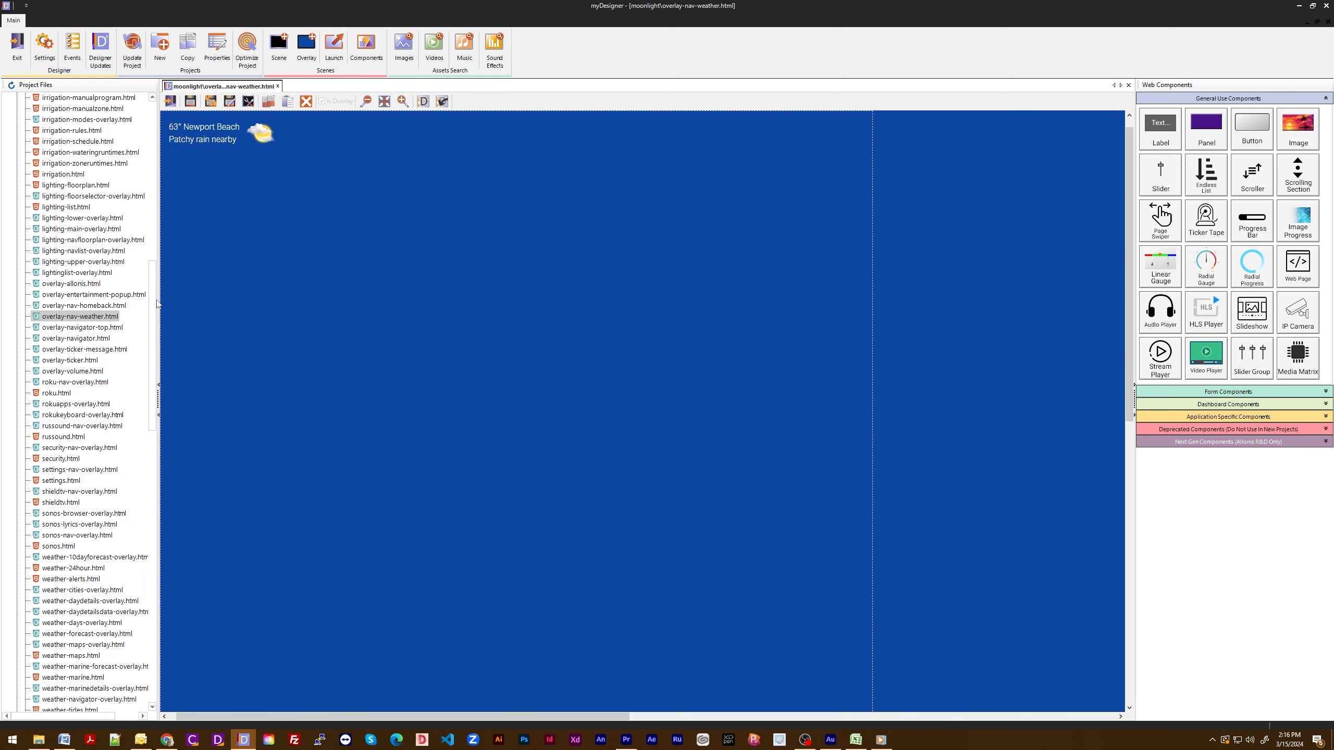
left_click_drag(154, 308, 153, 281)
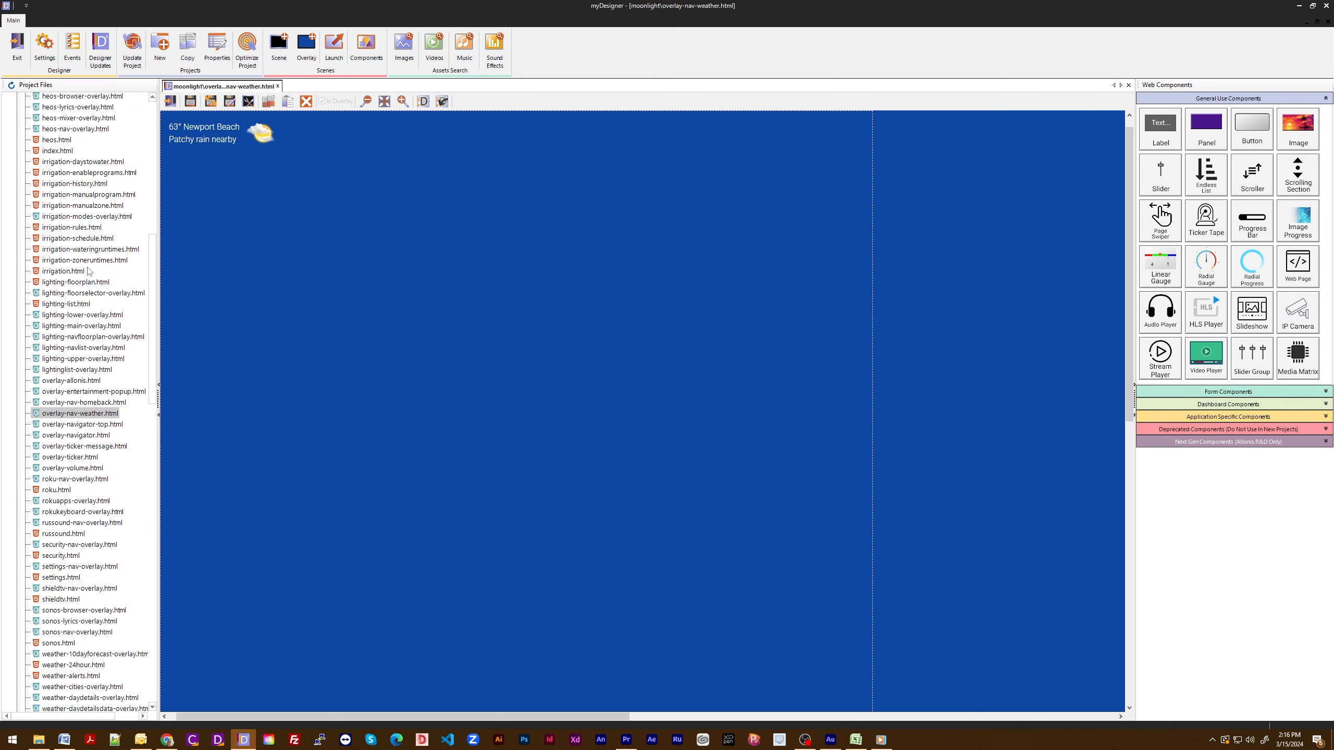
left_click(59, 271)
double_click(59, 273)
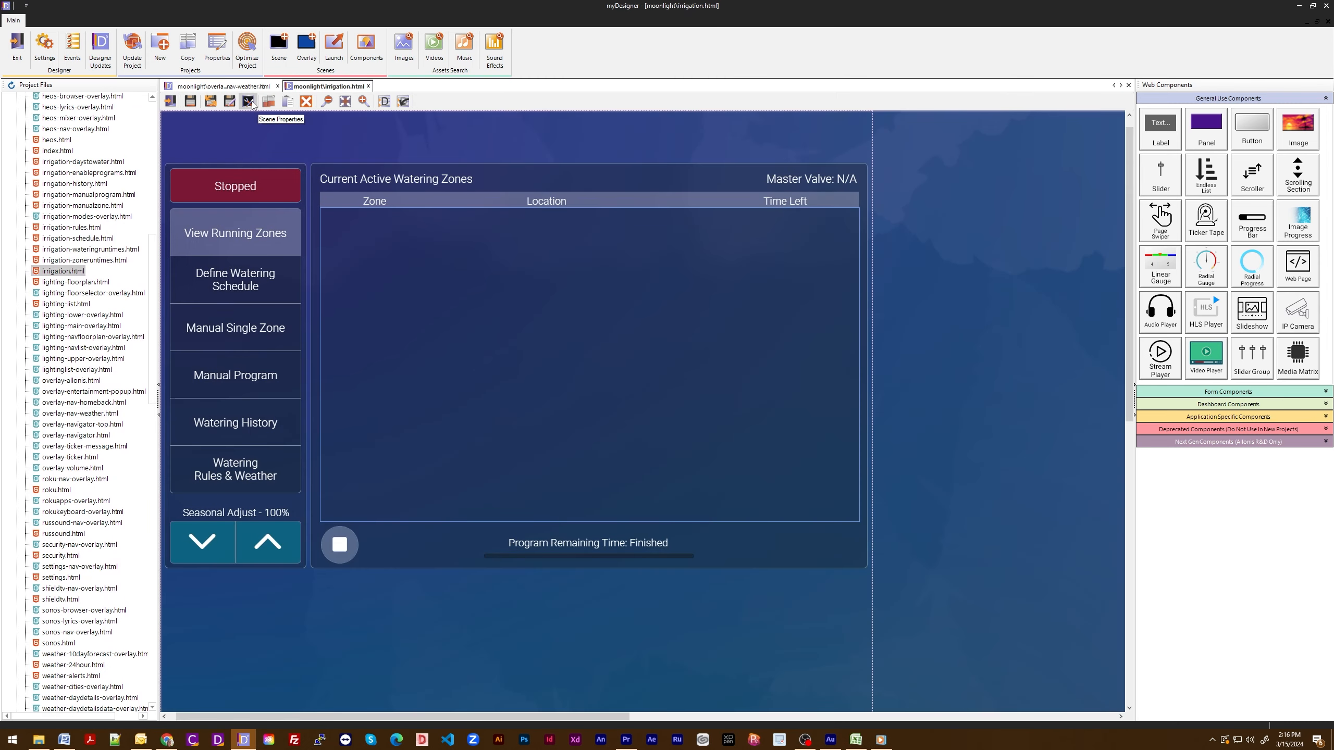
Check the overlays in the scene properties of irrigation.html, and close it along with overlay-nav-weather.html.
left_click(249, 102)
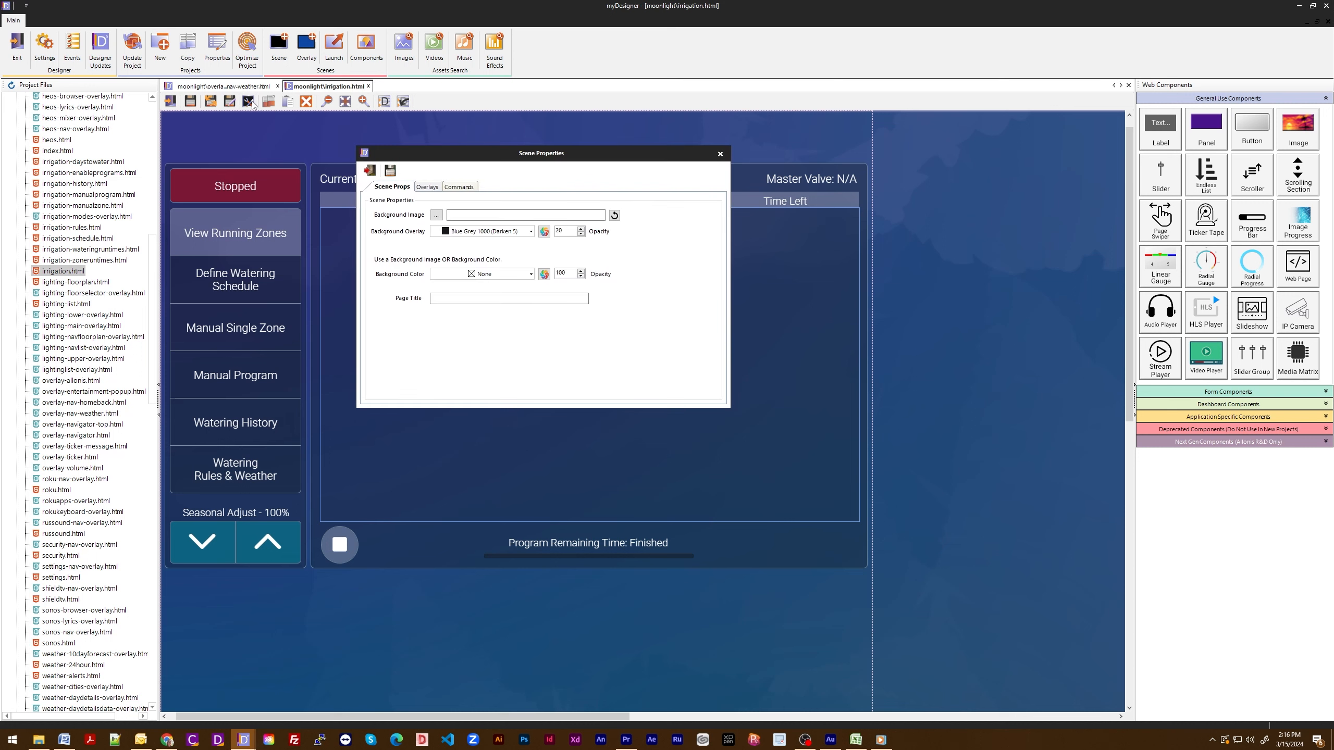
left_click(427, 187)
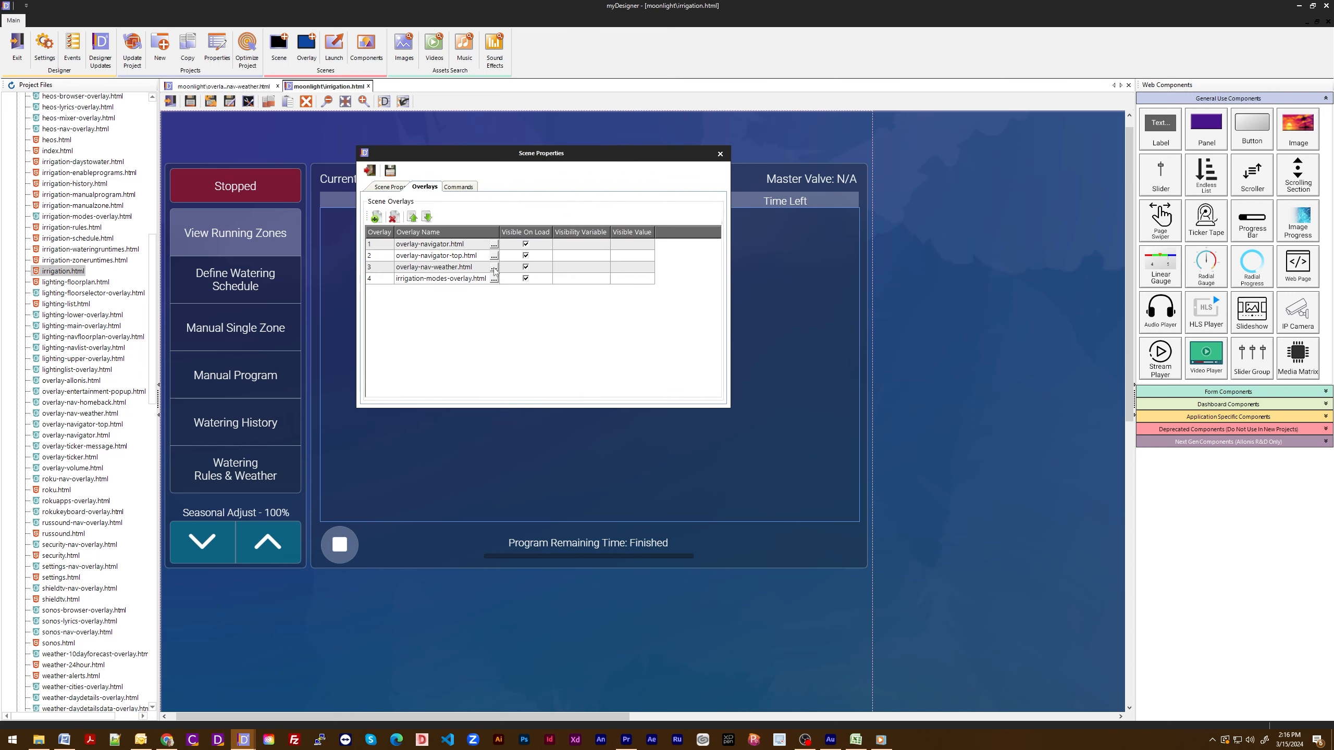
left_click(370, 171)
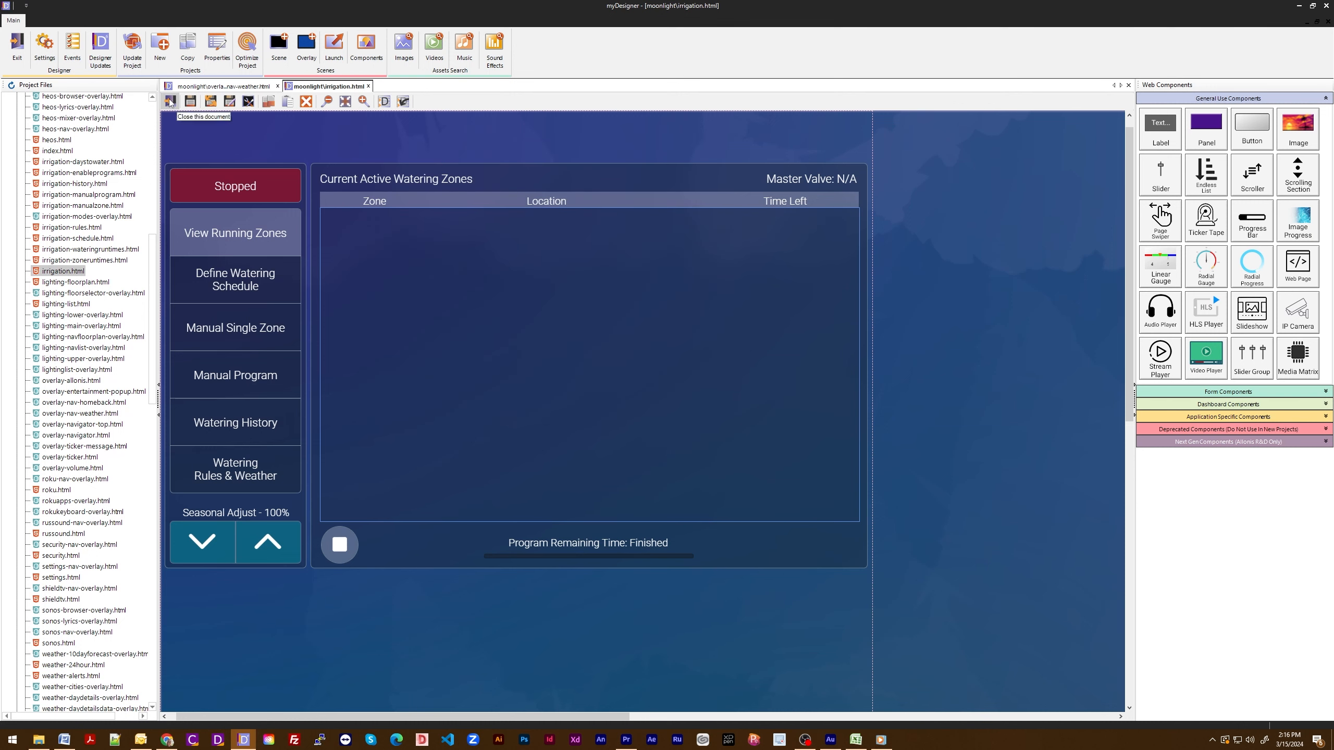
left_click(171, 101)
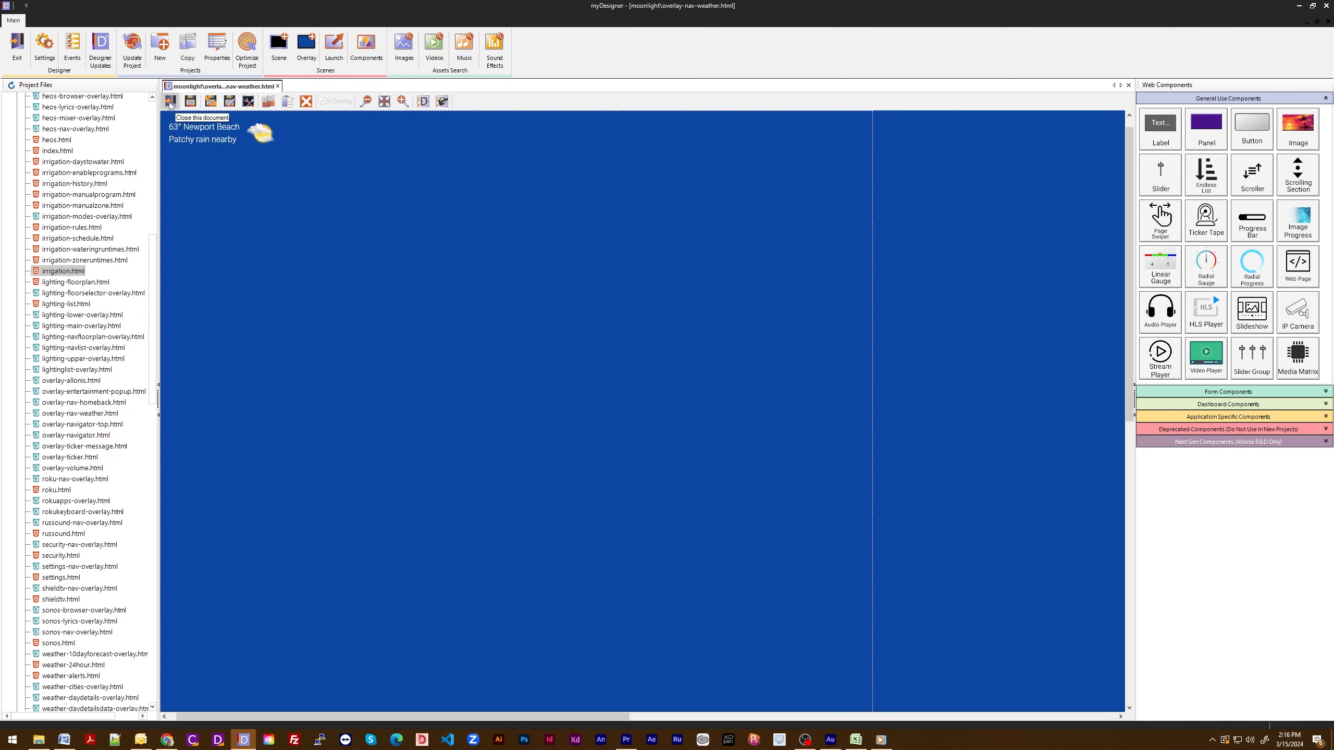
left_click(171, 102)
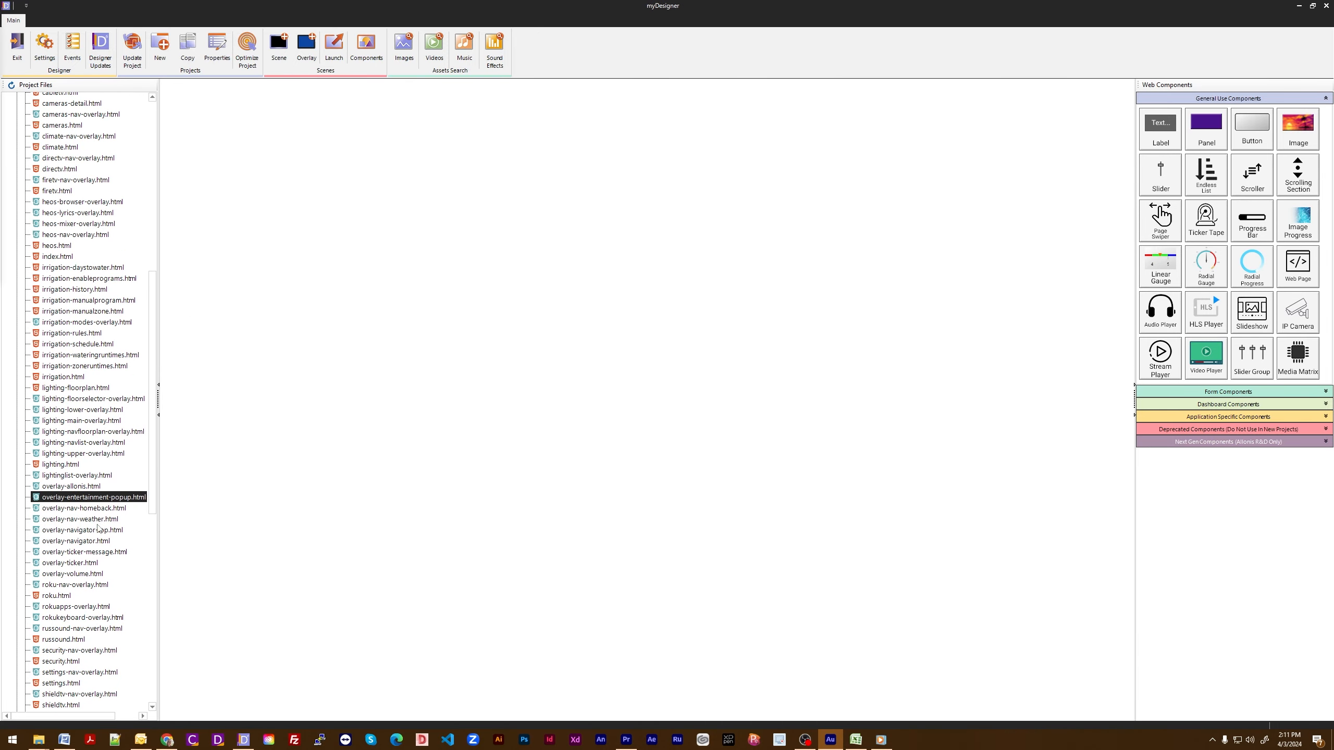
Open overlay-ticker.html and overlay-ticker-message.html, and check the client command of the transparent button on the ticker overlay.
double_click(87, 565)
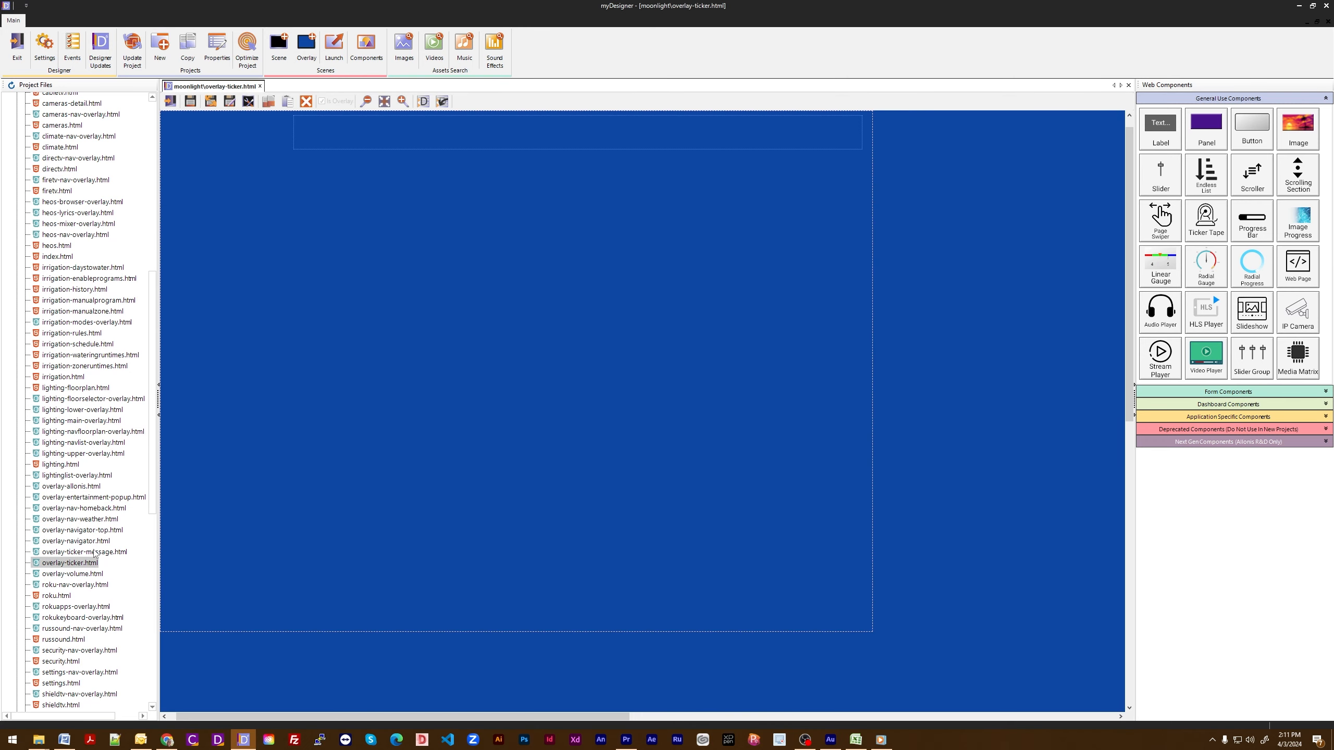
double_click(95, 552)
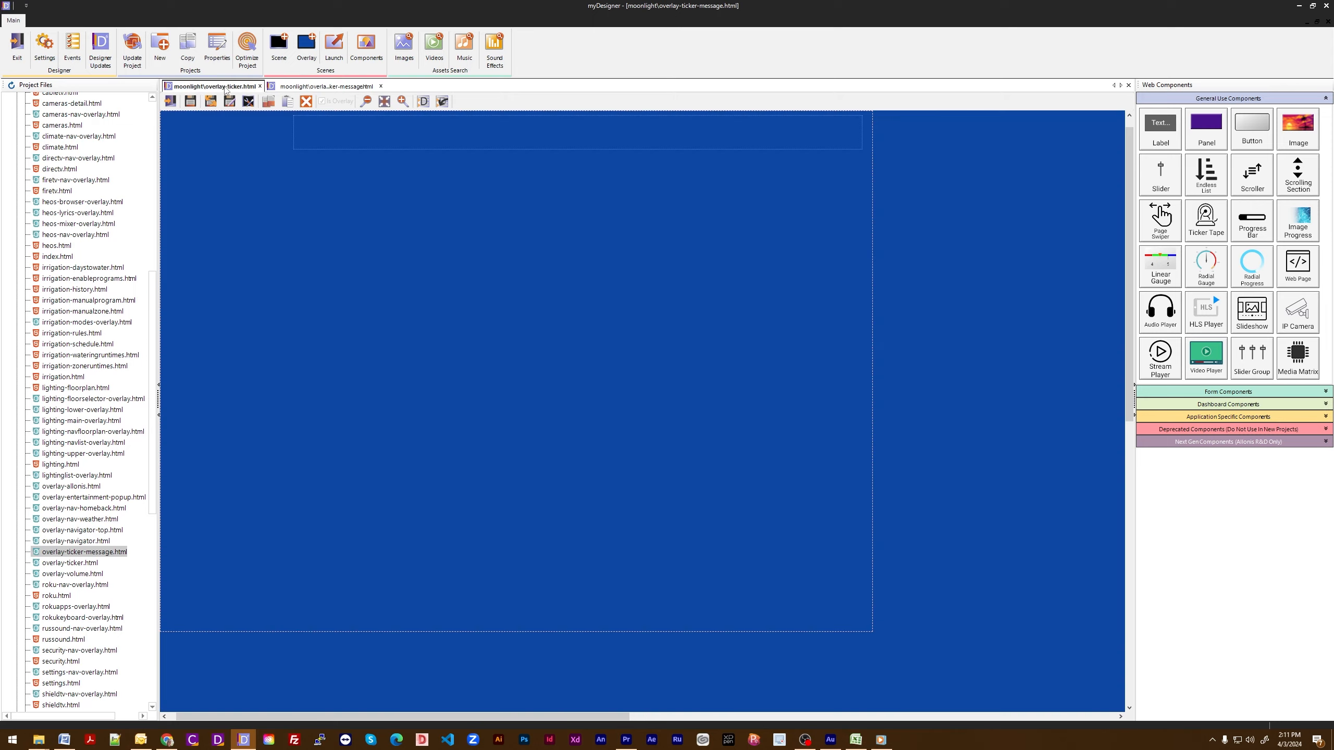
left_click(423, 131)
double_click(424, 130)
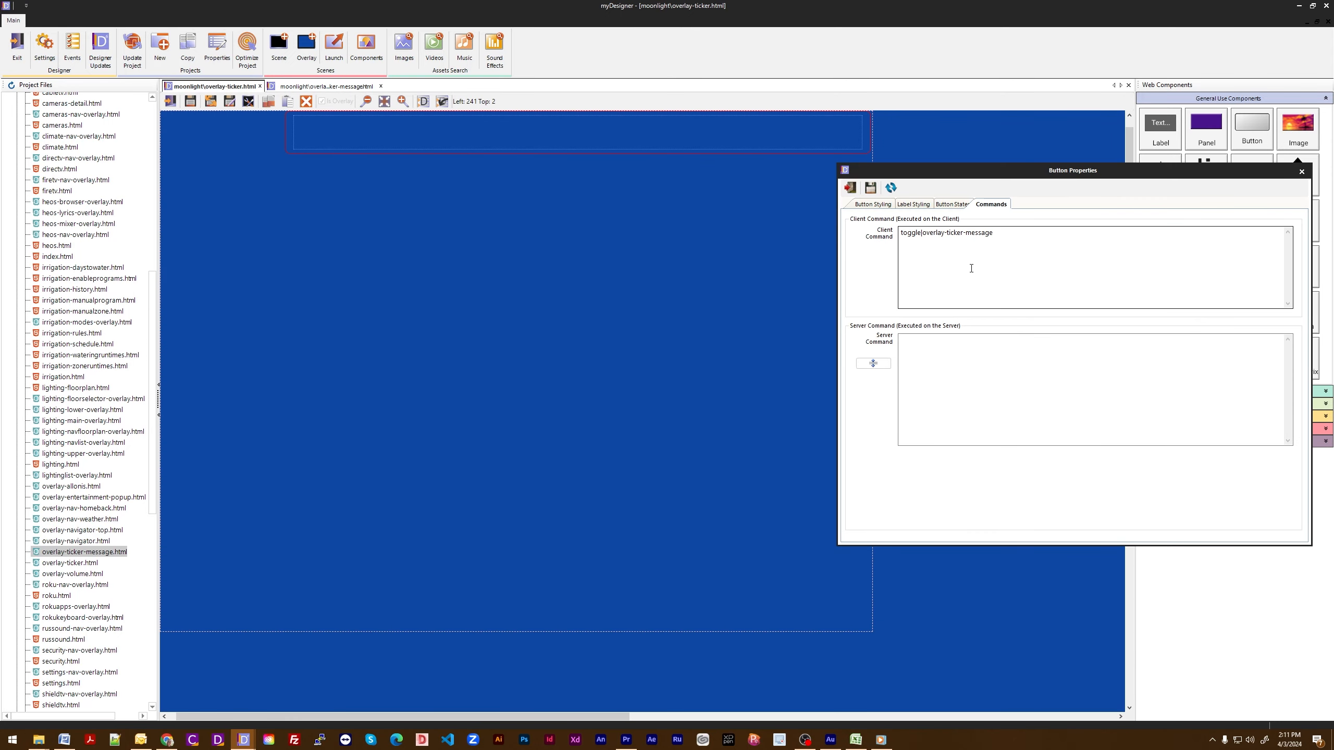
left_click(850, 188)
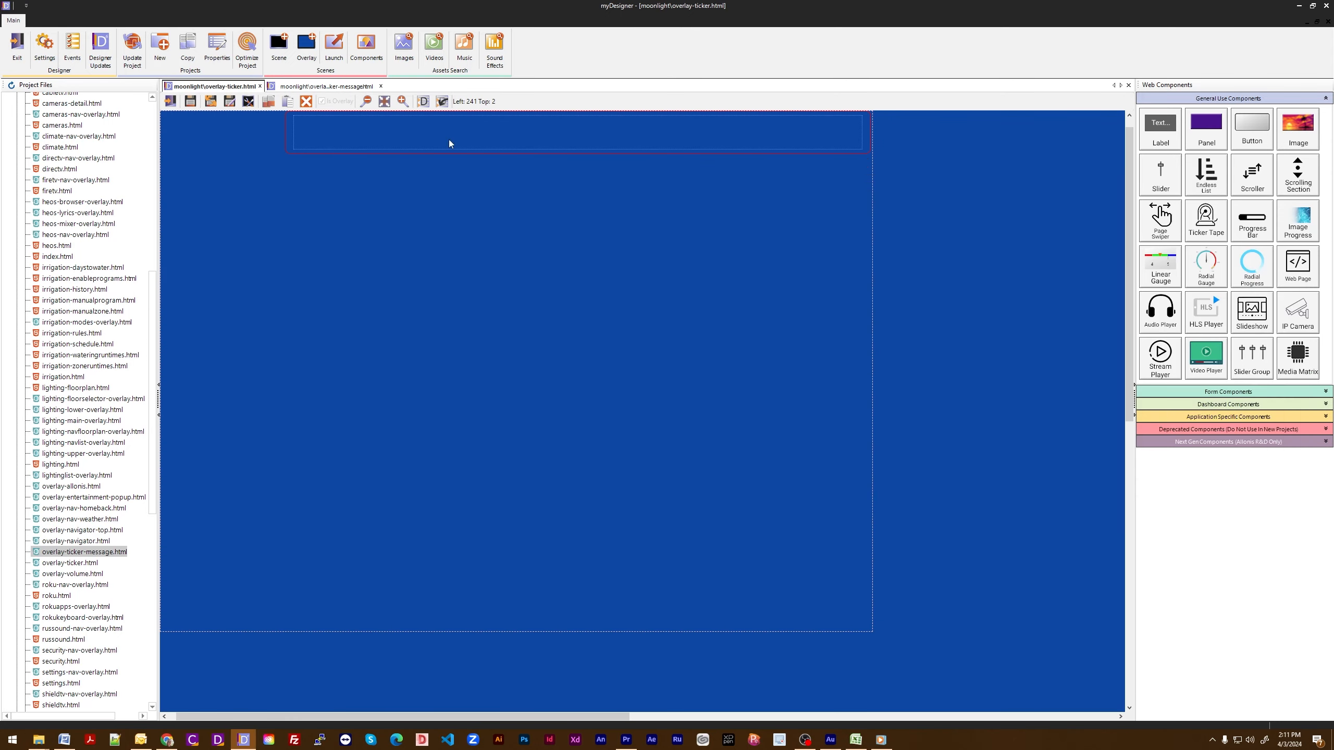
View the overlay-ticker-message.html and overlay-nav-homeback.html layouts, and close all open overlay documents.
left_click(308, 88)
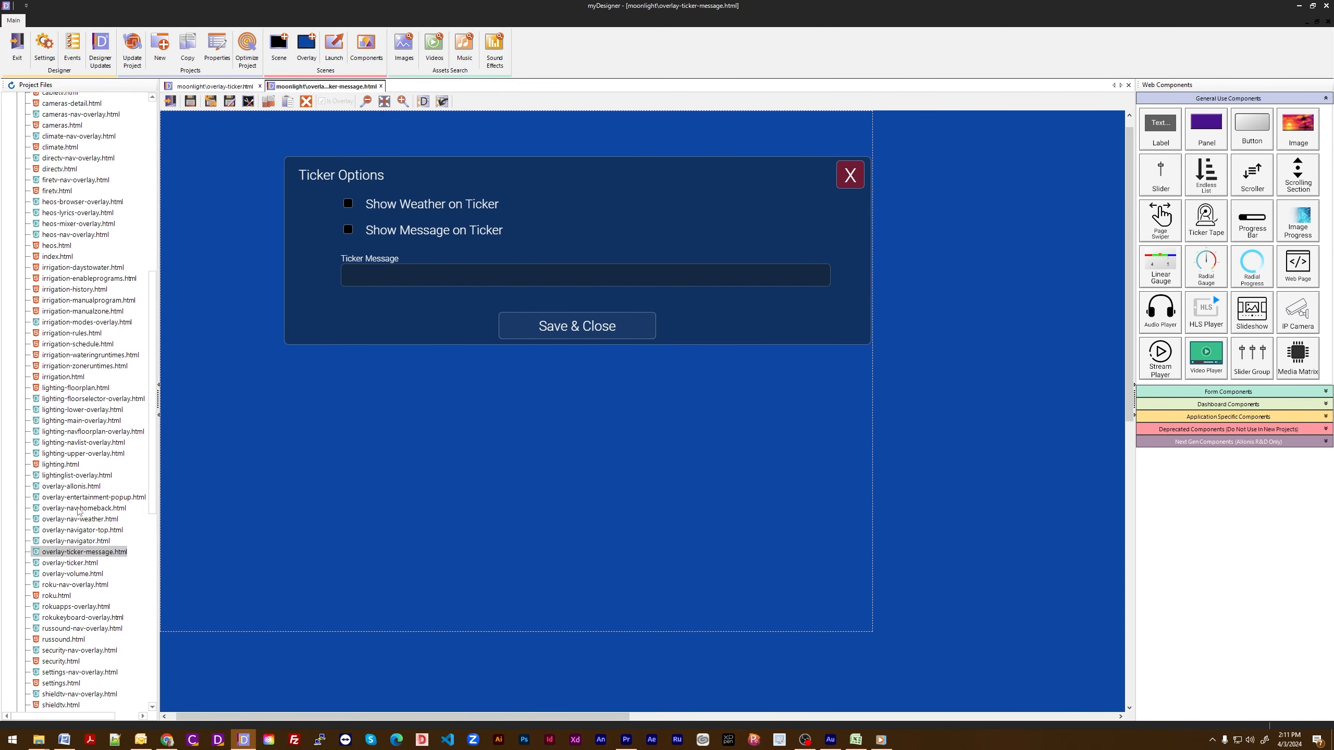
double_click(78, 509)
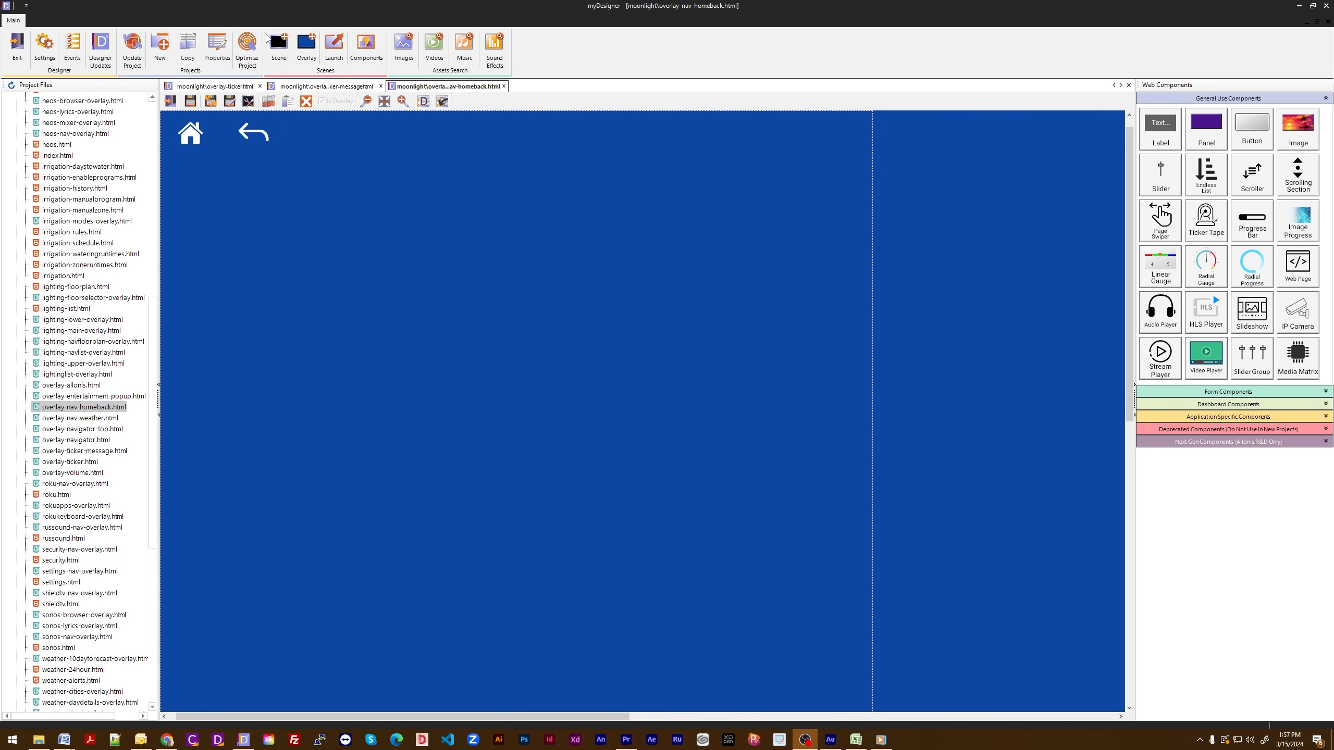
left_click(171, 102)
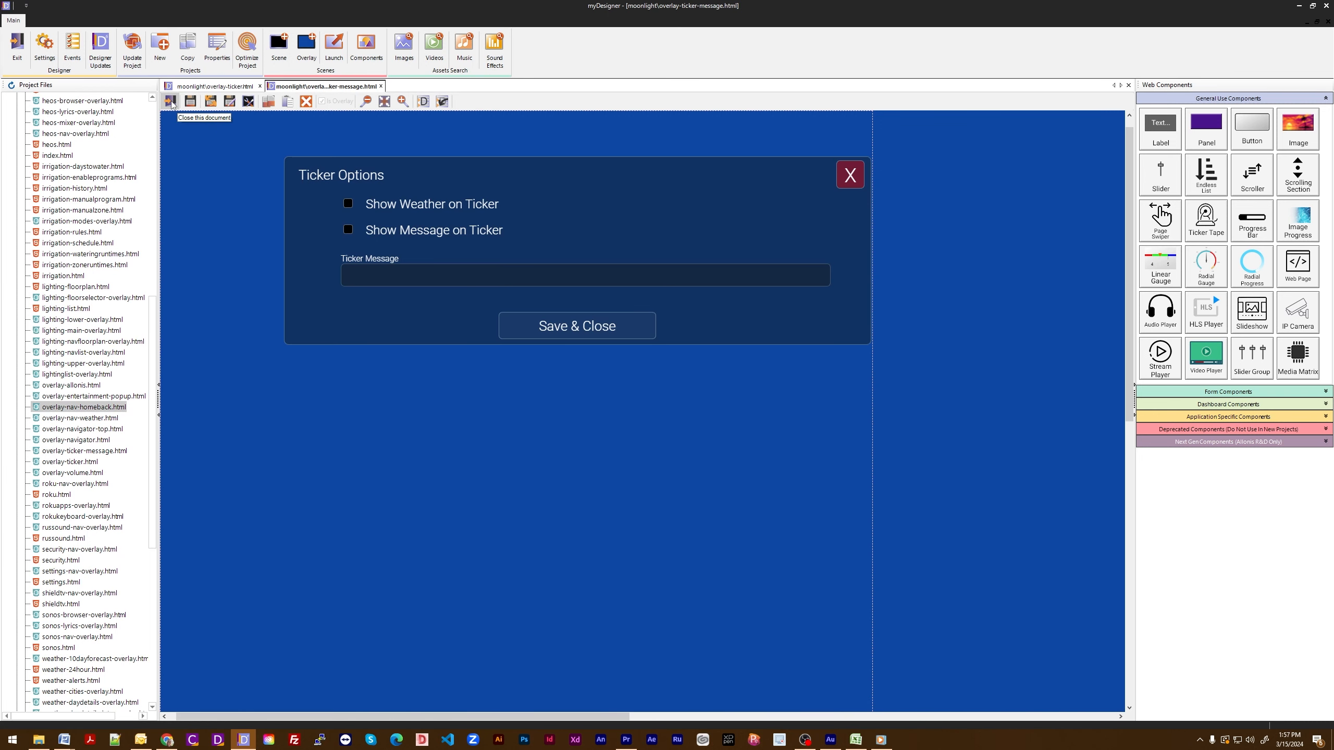
left_click(172, 101)
left_click(172, 101)
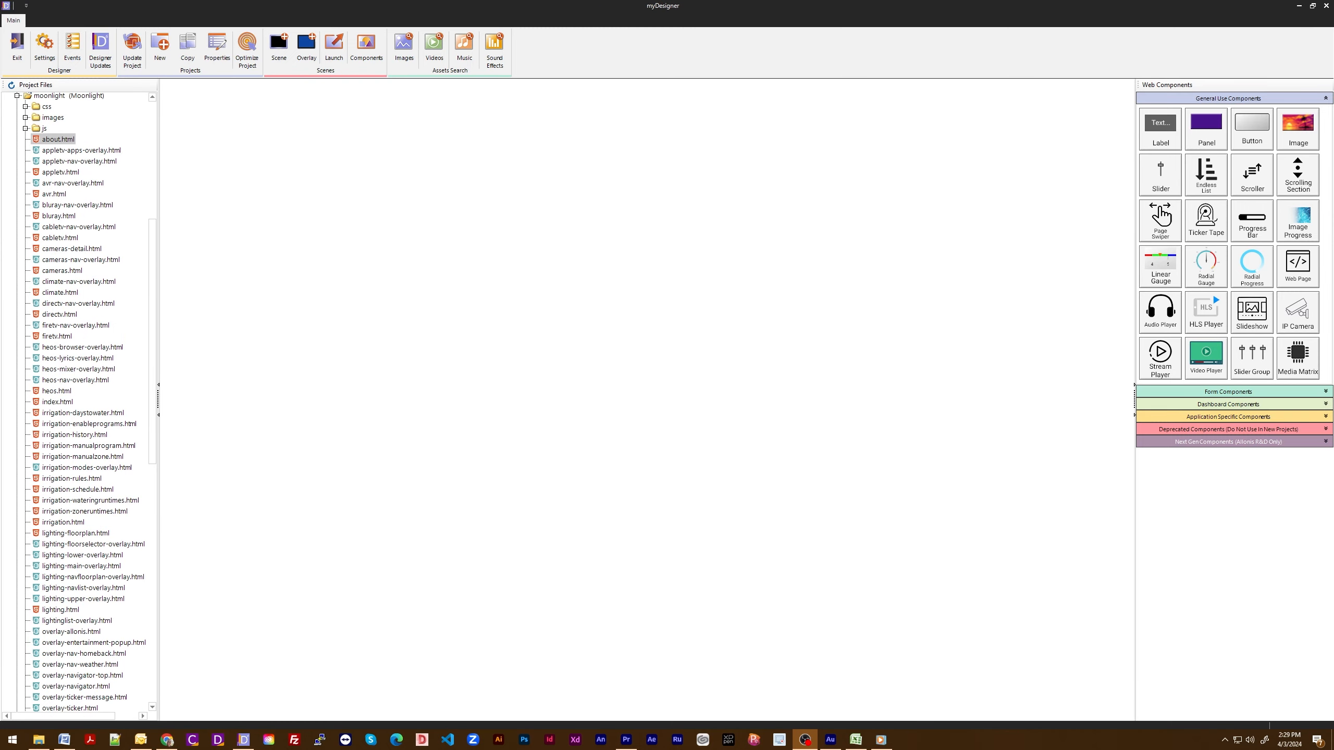
Open the about.html scene and overlay-allonis.html from the Moonlight project.
left_click(55, 140)
double_click(55, 139)
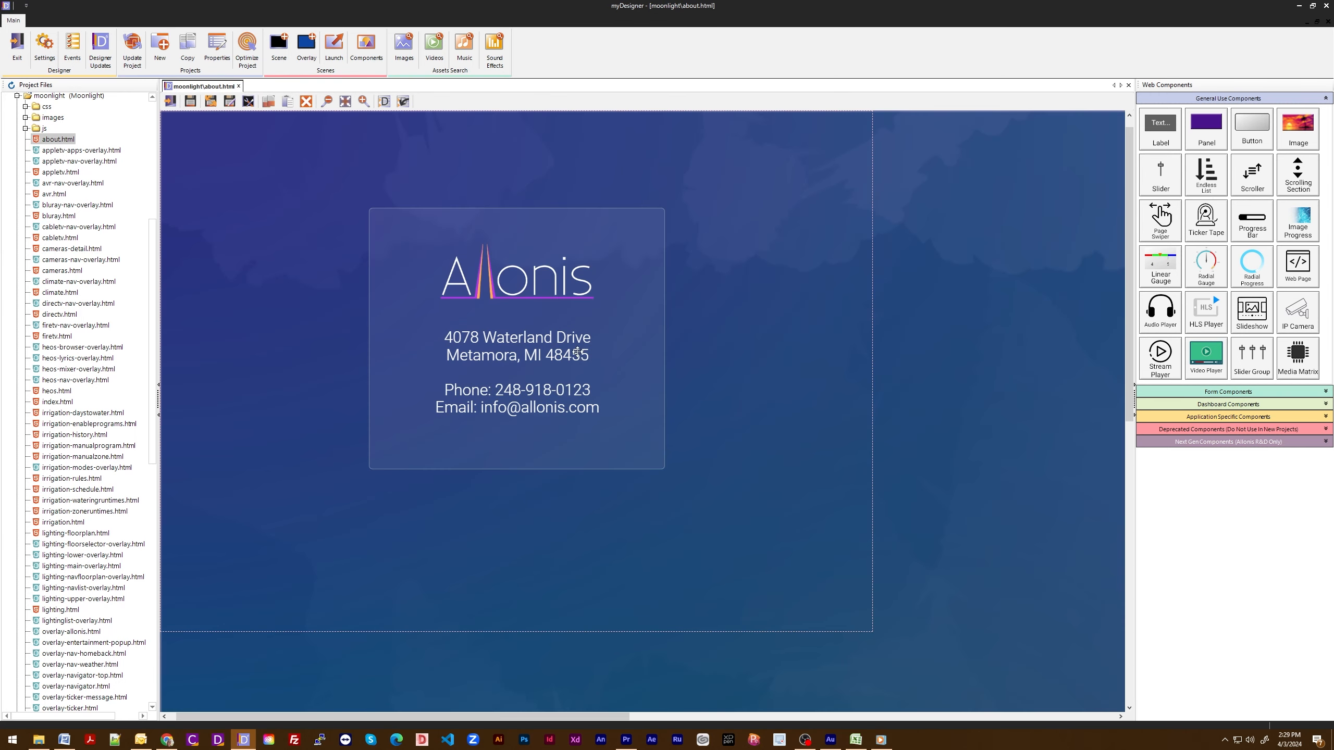
double_click(67, 632)
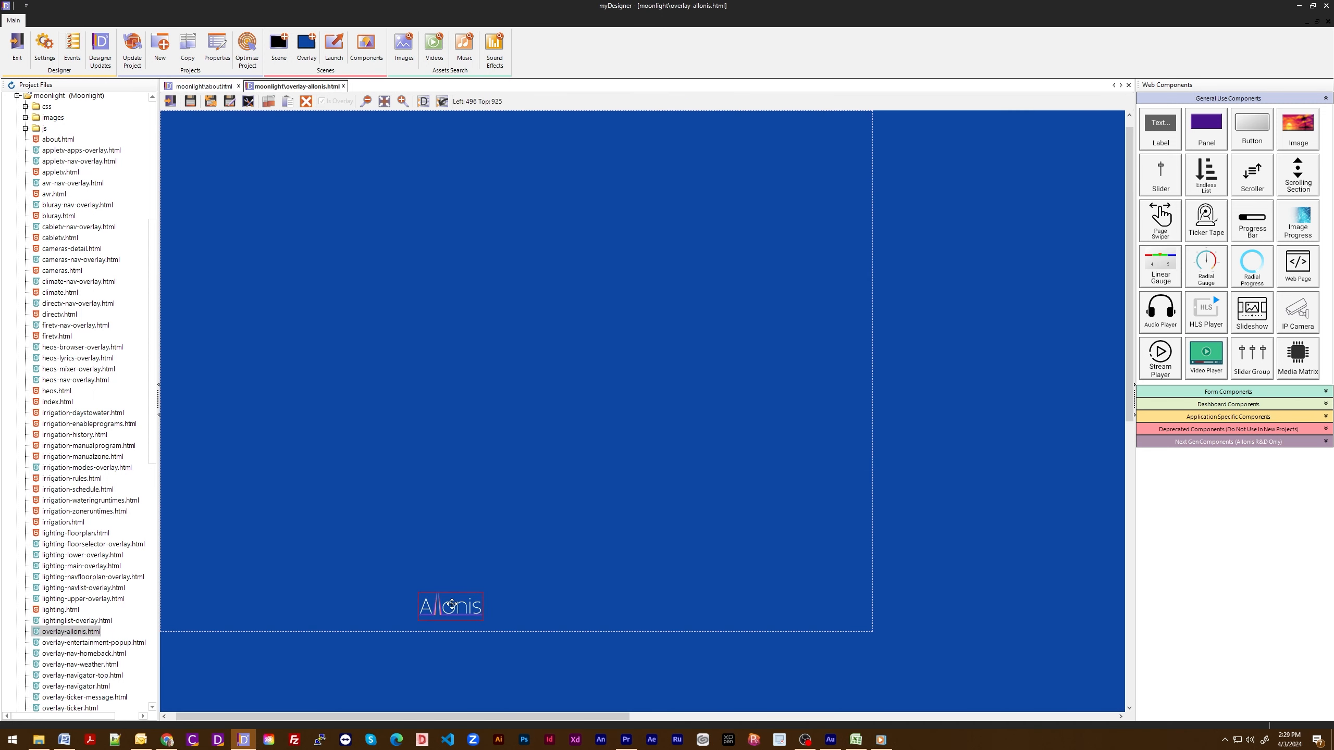
Check the click commands of the Allonis logo image, and close overlay-allonis.html and about.html.
double_click(452, 604)
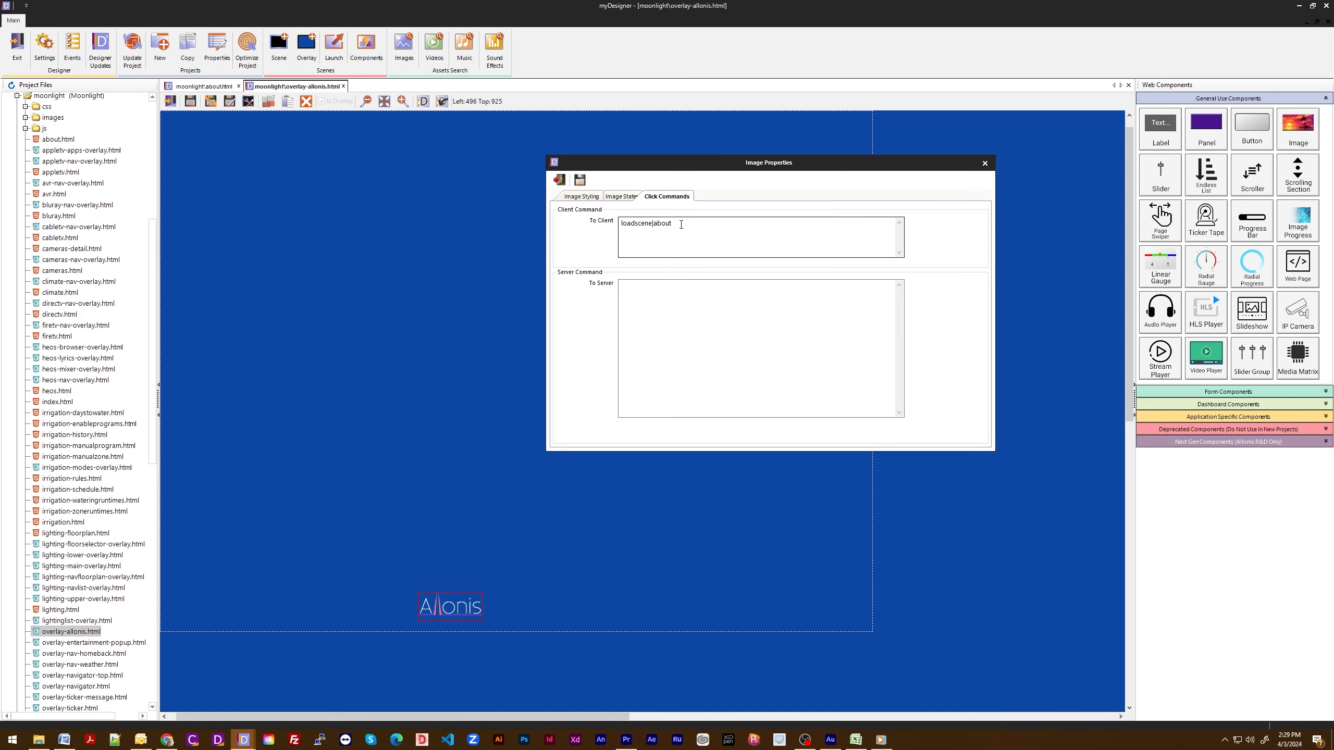
left_click(560, 181)
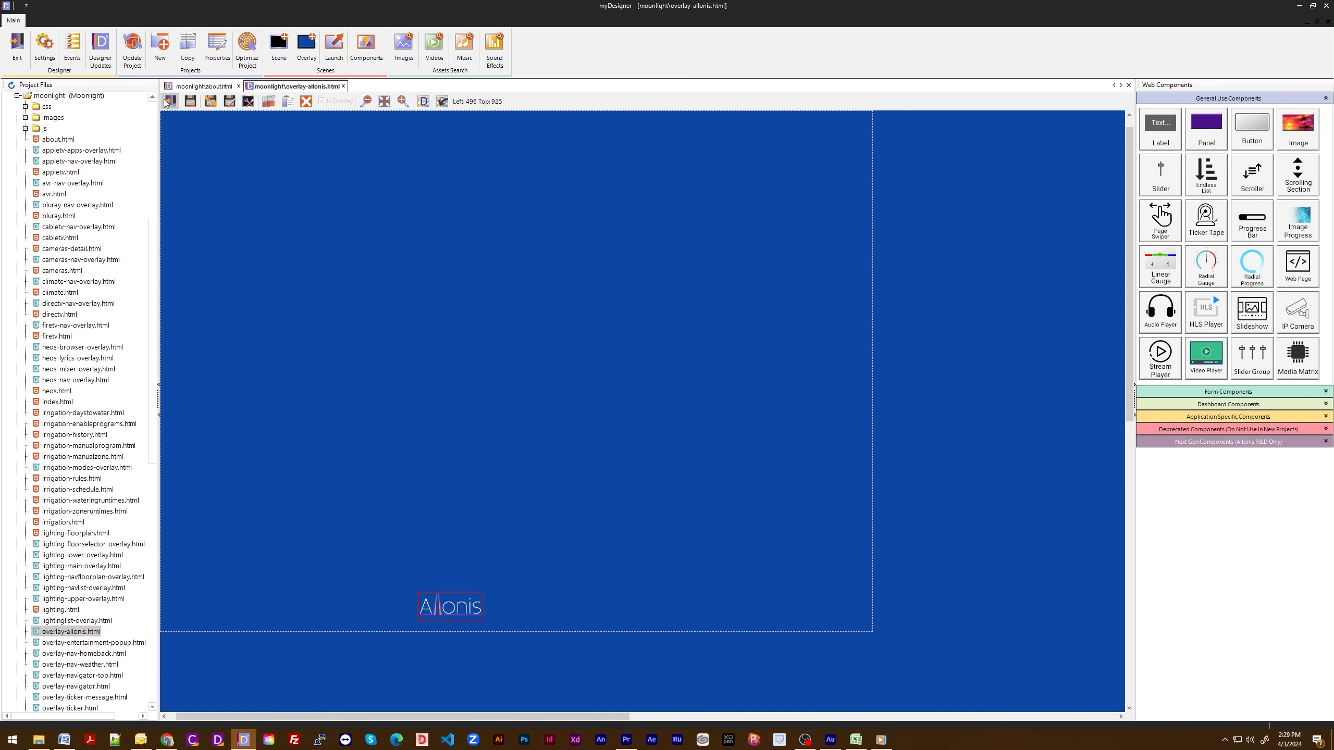
left_click(170, 101)
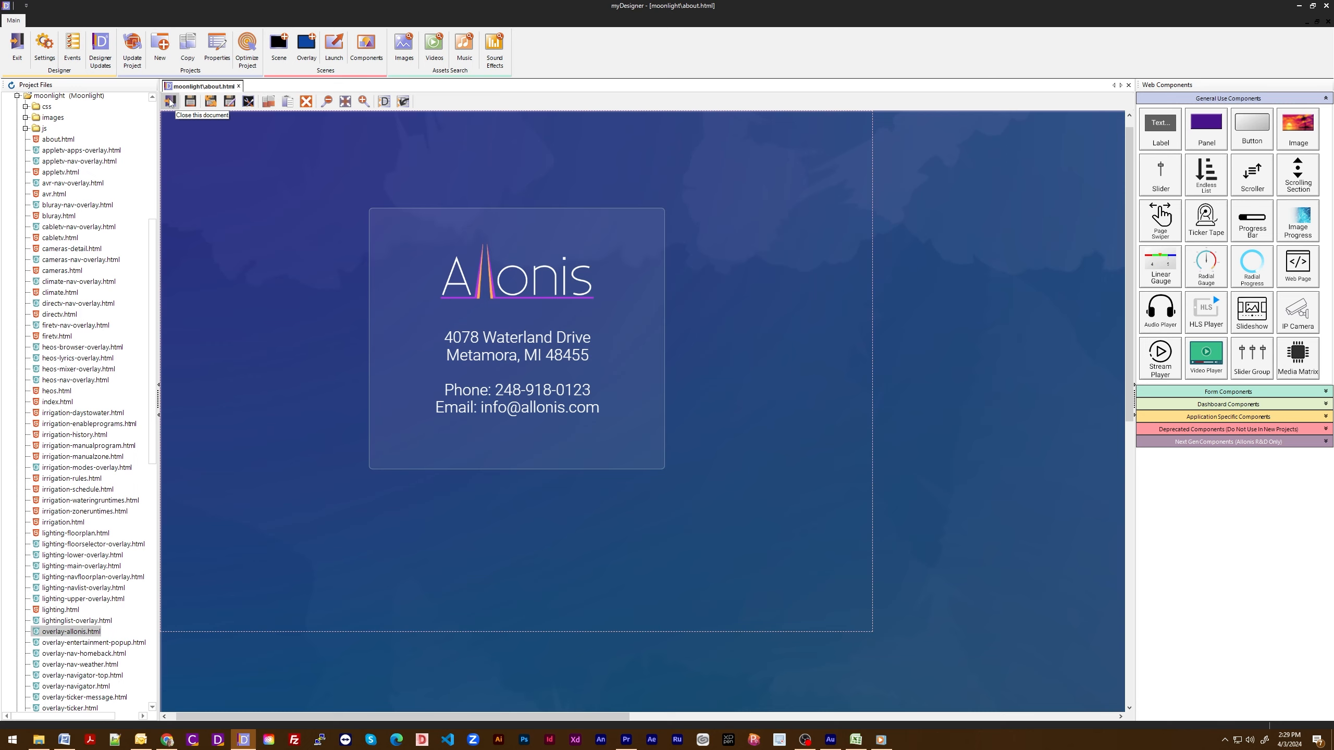
left_click(170, 101)
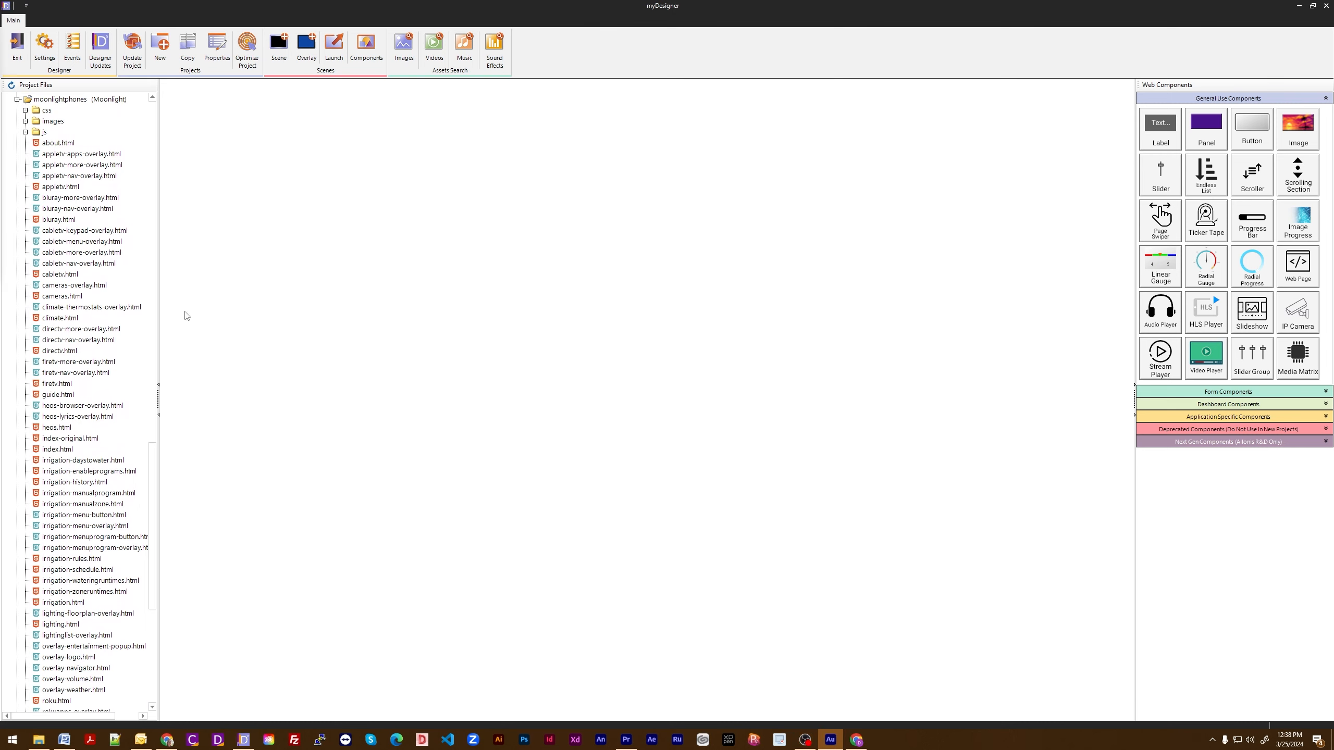
Look through the files of the moonlightphones project and open its index.html scene.
mouse_move(150, 488)
left_mouse_down()
mouse_move(152, 577)
mouse_move(162, 476)
left_mouse_up()
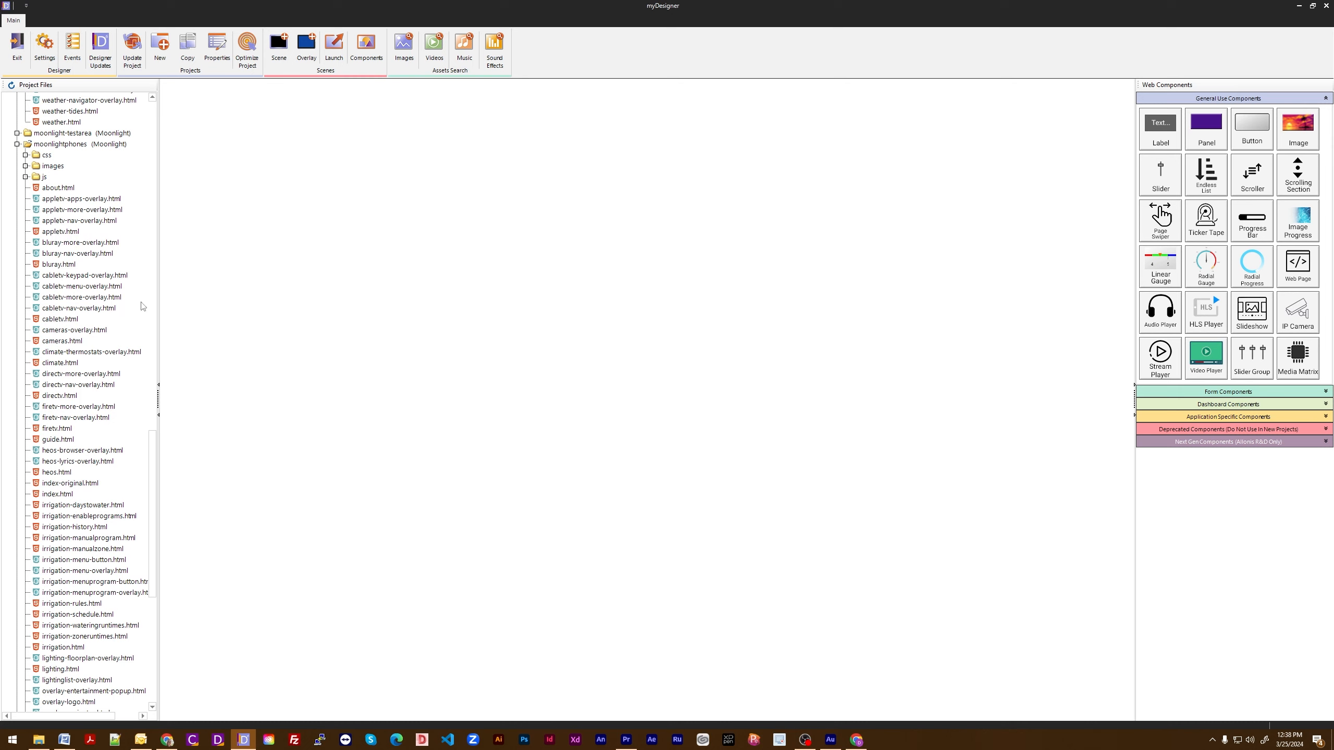
left_click_drag(154, 454, 159, 514)
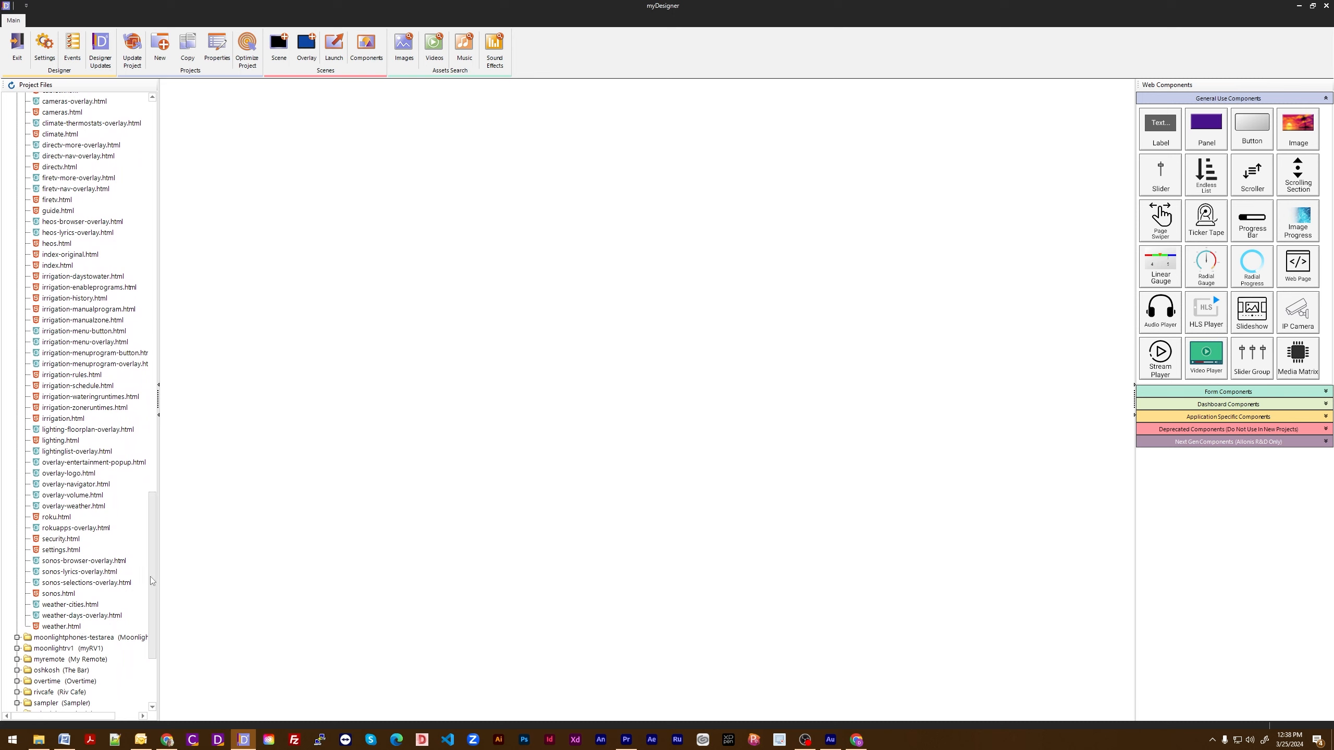
left_click_drag(150, 576, 168, 530)
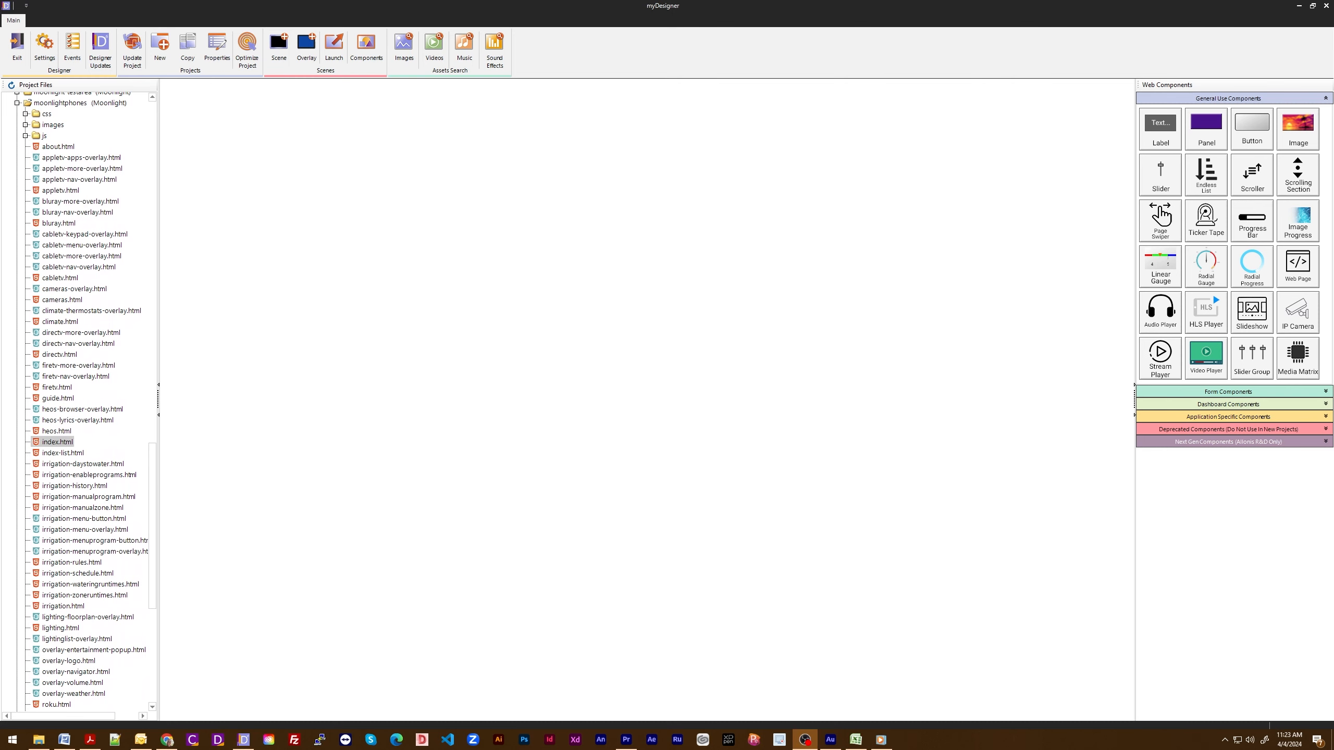
double_click(57, 440)
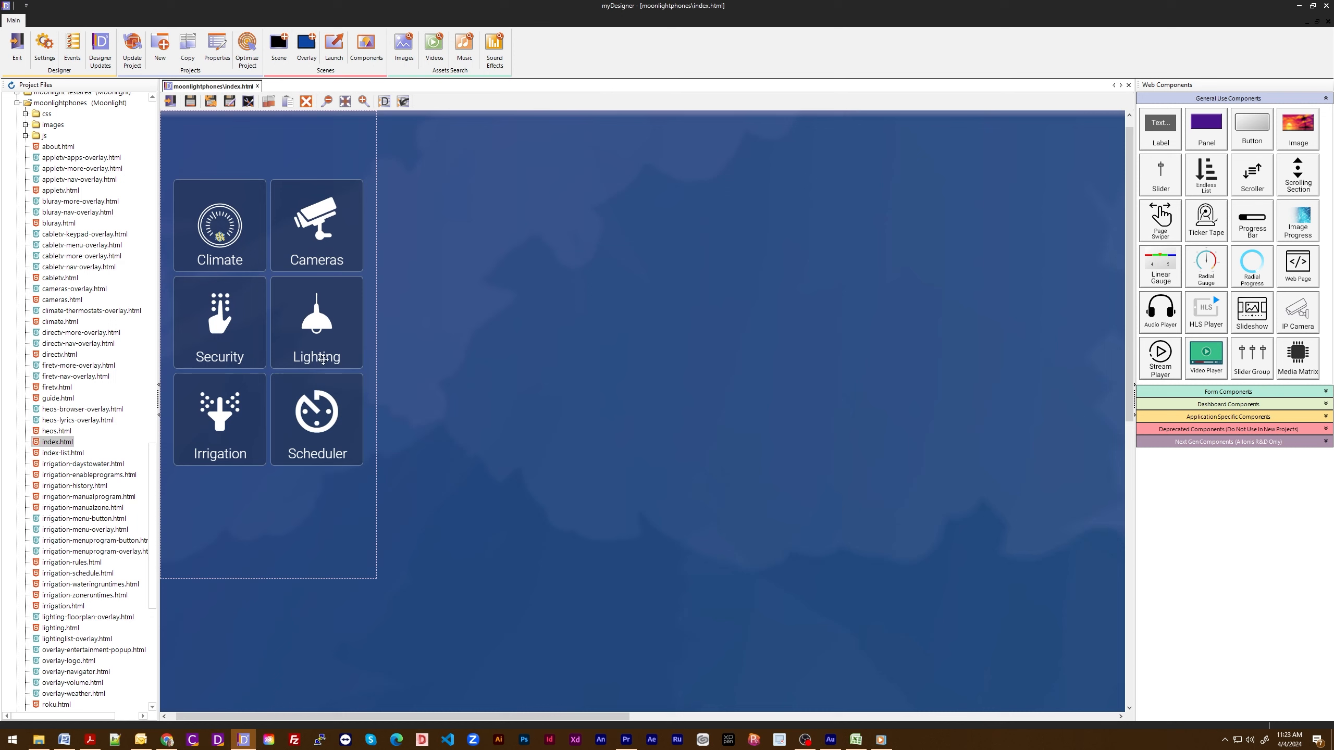
Check the states and styling properties of the label above the Climate icon in index.html, and close its properties.
left_click(243, 209)
left_click_drag(243, 208, 238, 195)
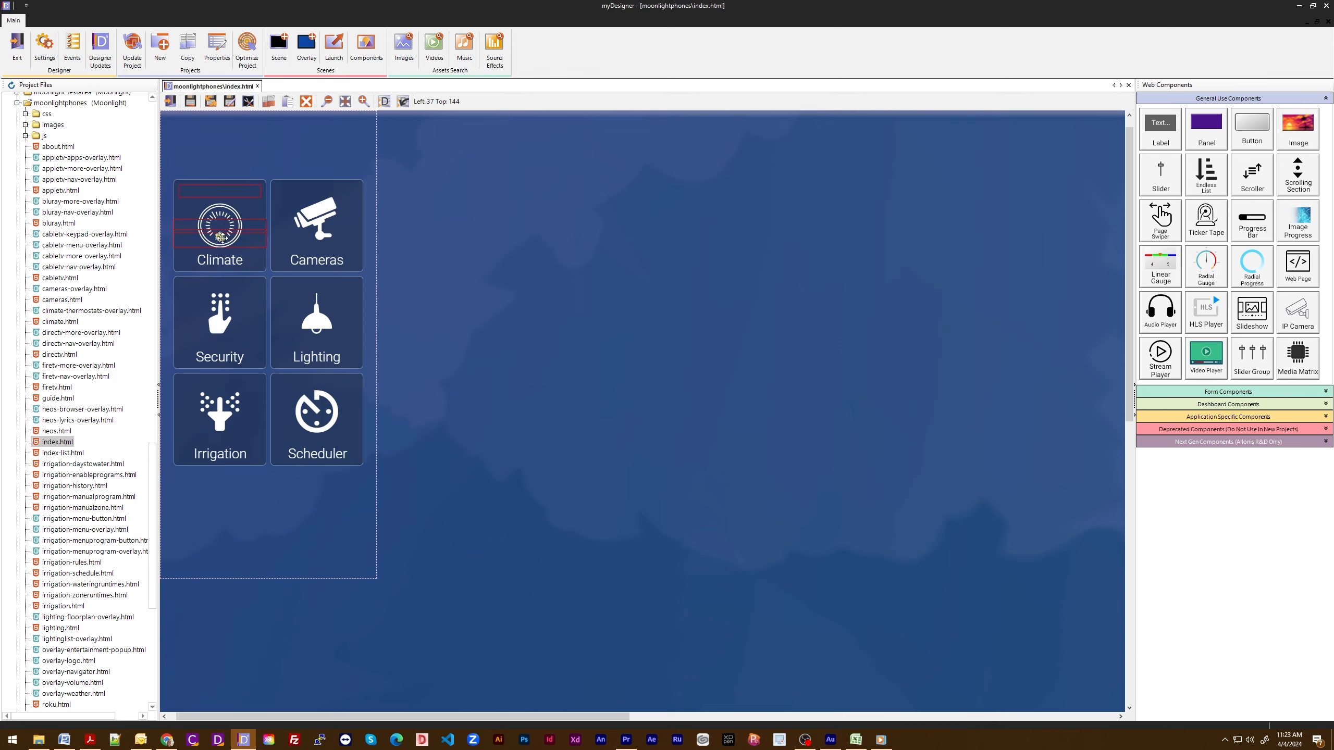
double_click(226, 191)
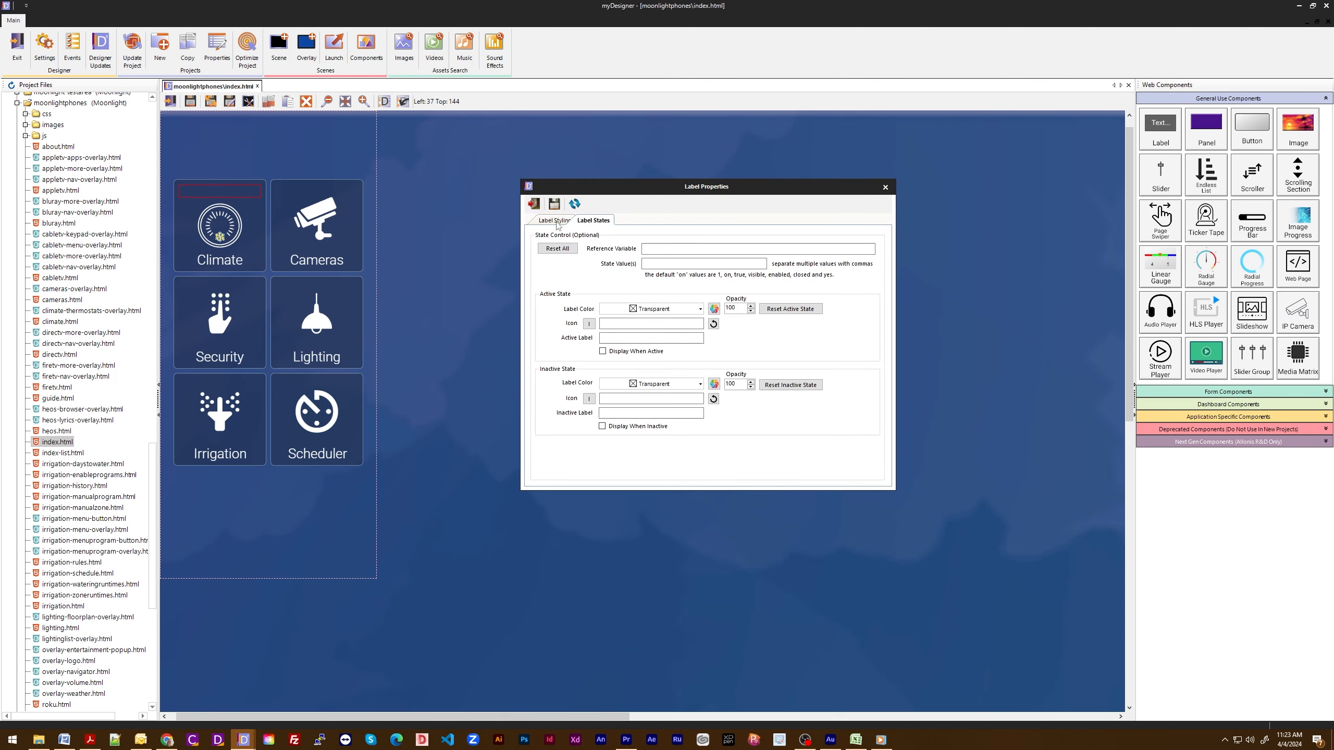
left_click(551, 221)
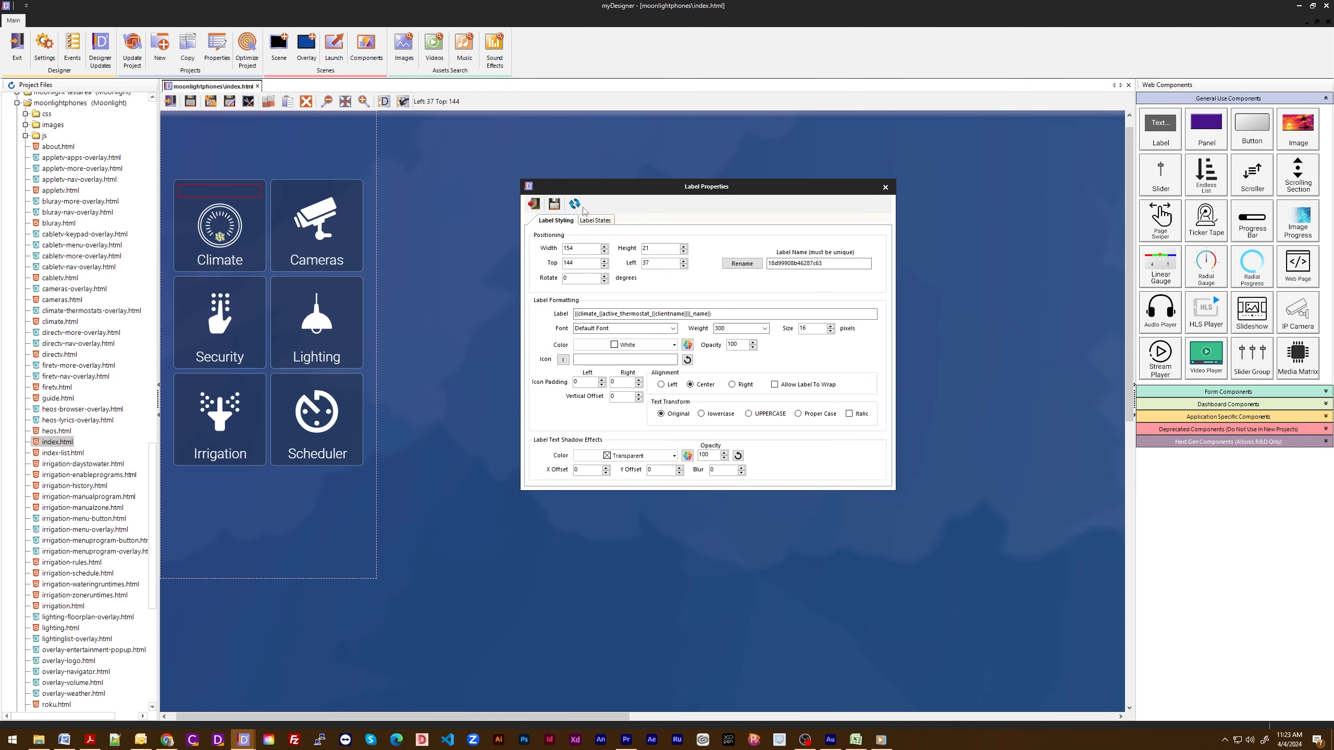
left_click(534, 204)
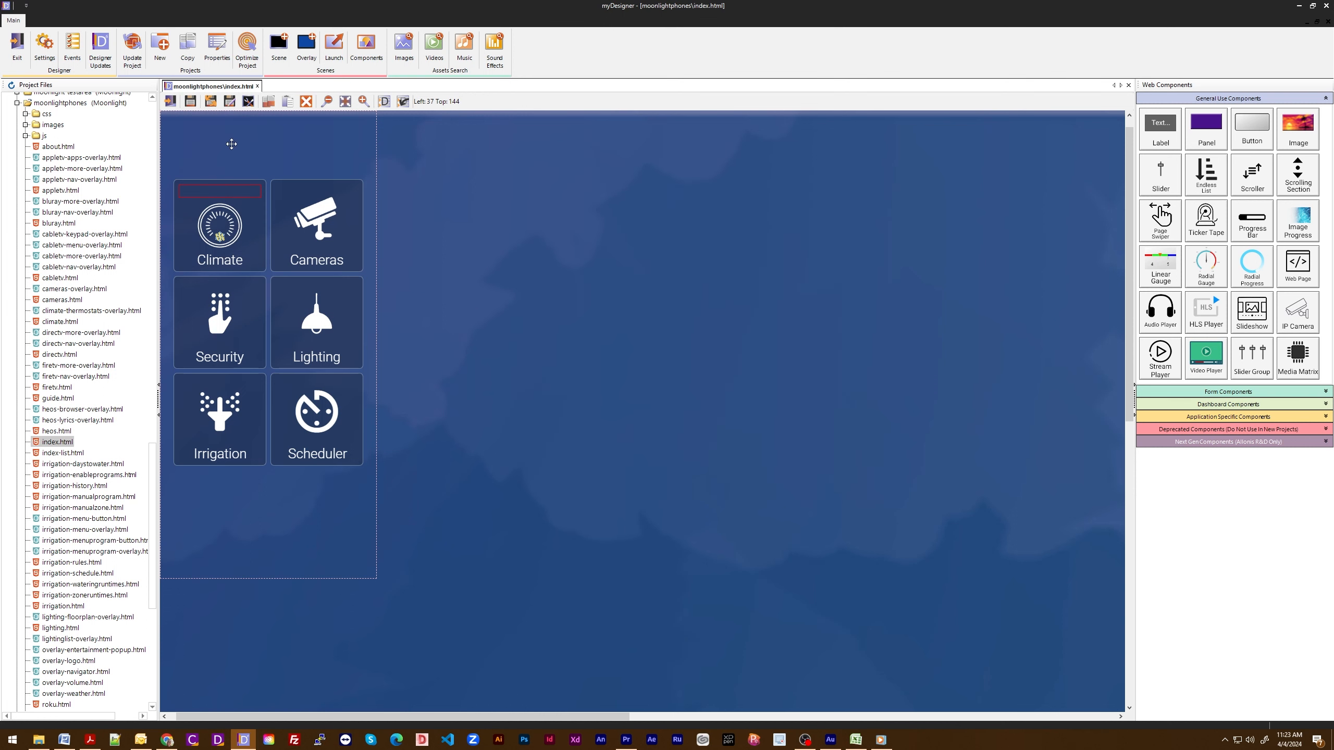
key("shift+Down")
key("shift+Down")
key("shift+Down")
key("shift+Down")
key("shift+Down")
key("shift+Down")
key("shift+Down")
key("shift+Down")
key("shift+Down")
key("shift+Down")
key("shift+Down")
key("shift+Down")
key("shift+Down")
key("shift+Down")
key("shift+Down")
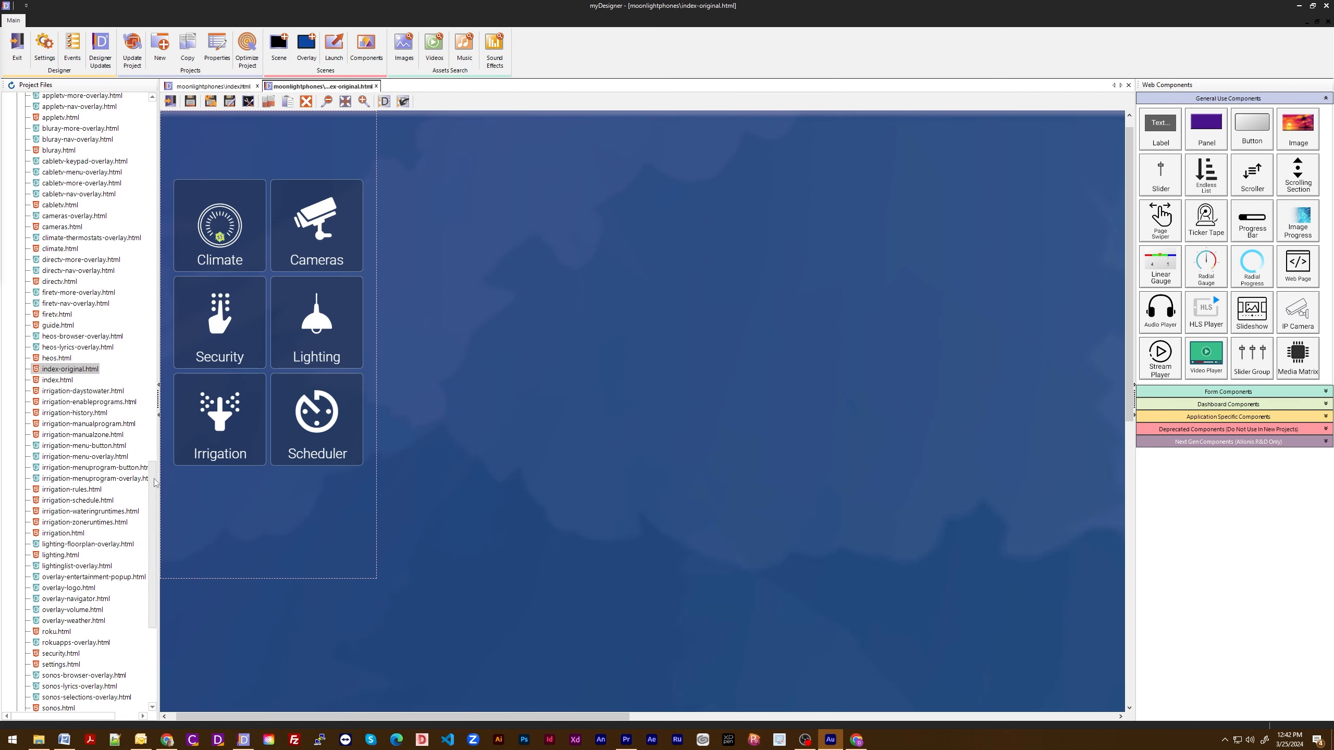
Open overlay-navigator.html from the moonlightphones project and check the commands of its volume button.
left_click_drag(151, 485, 151, 538)
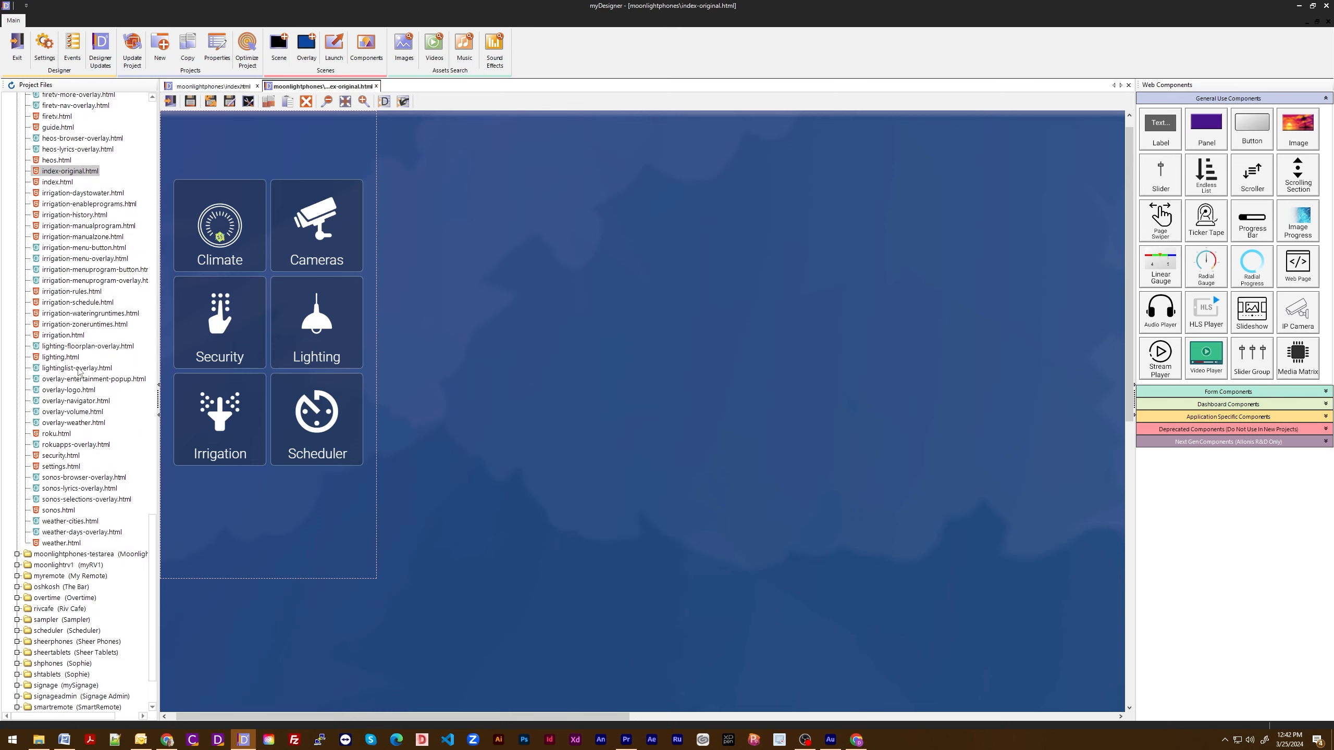
double_click(75, 400)
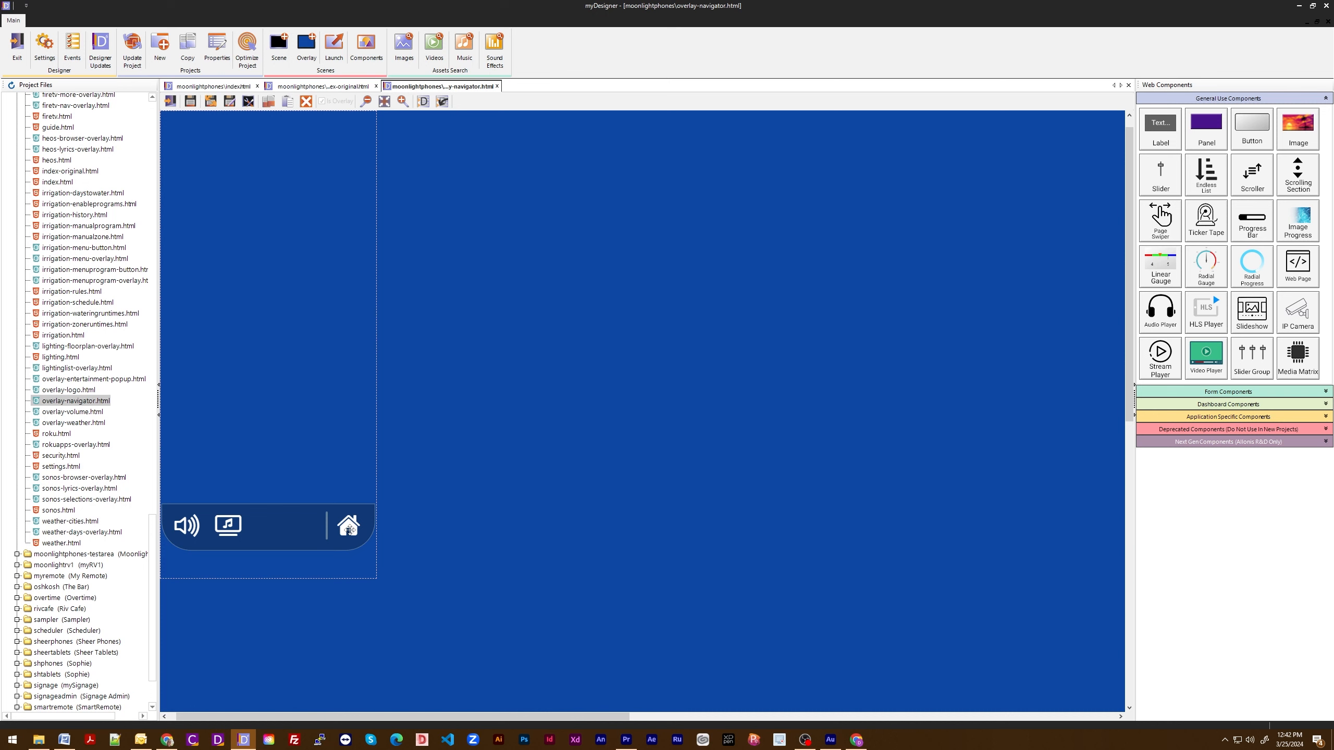
double_click(188, 526)
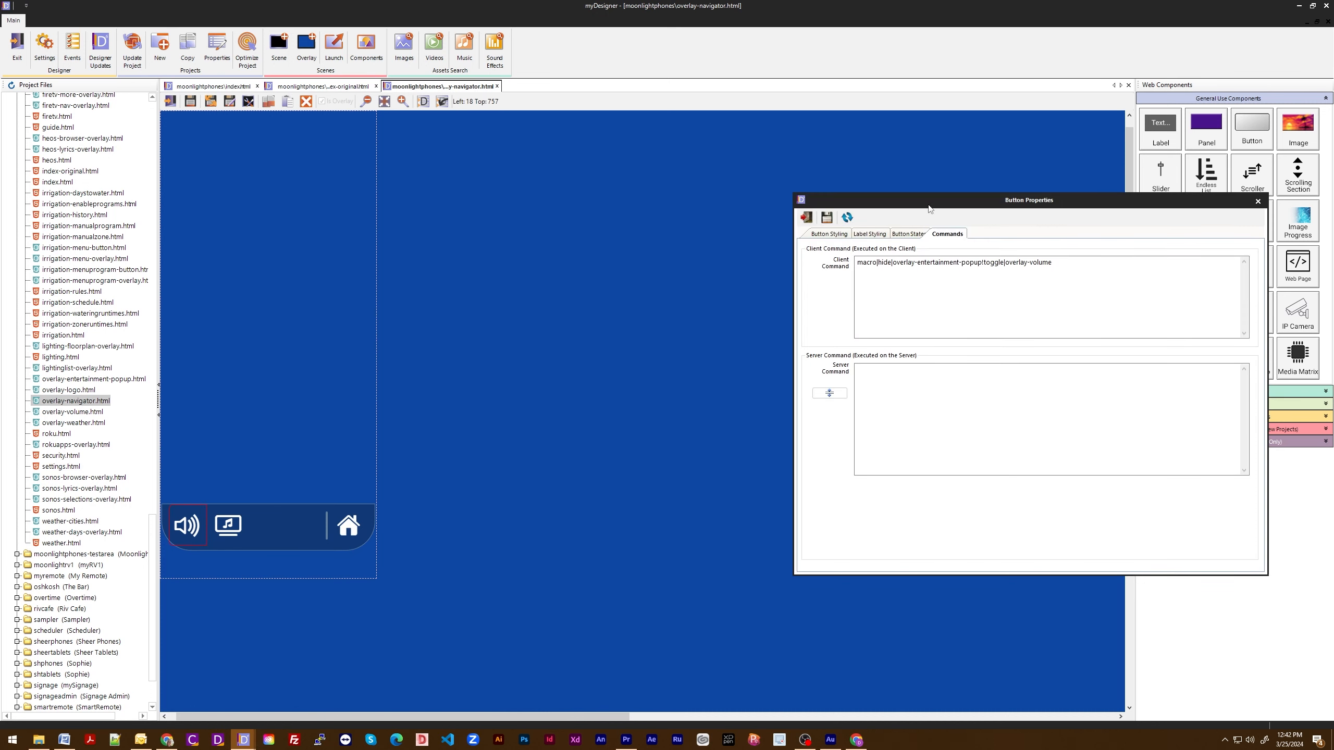
left_click_drag(929, 209, 480, 203)
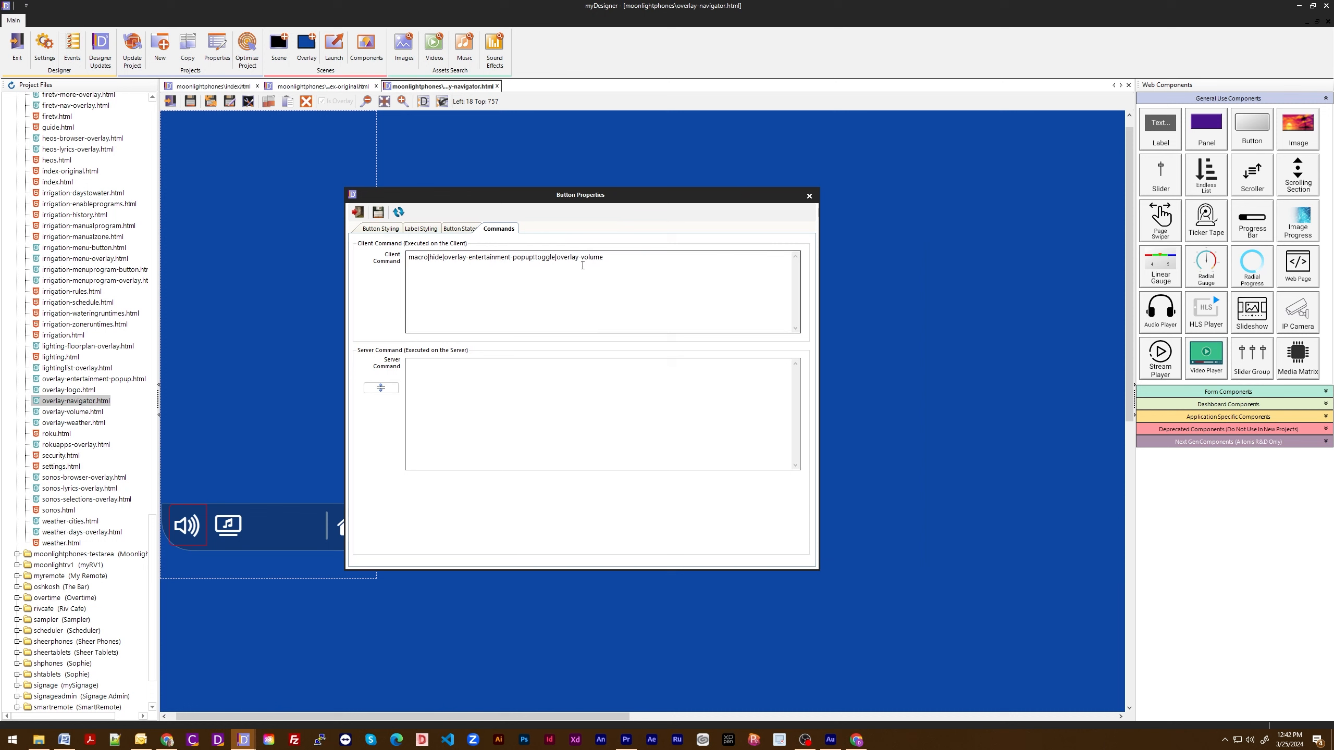
left_click(357, 212)
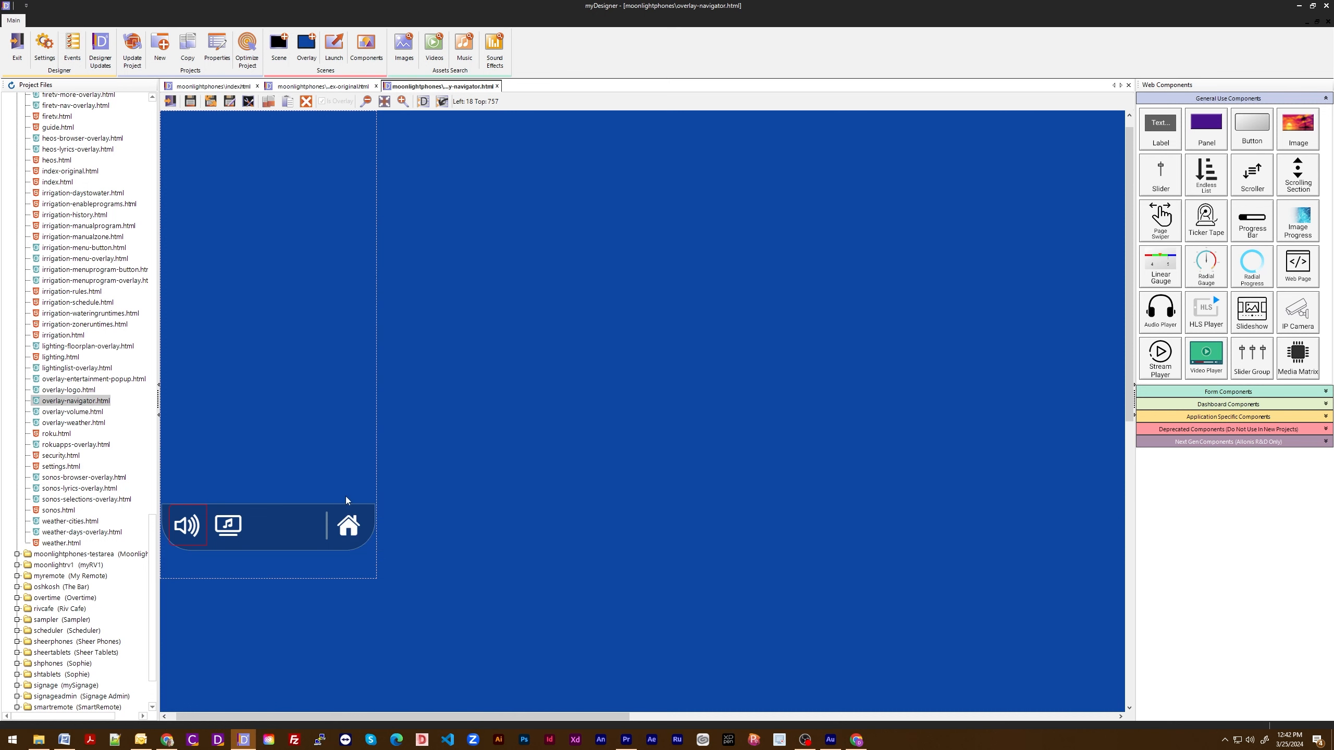
Try 18 and 3 as the radius for all four corners of the navigator bar's panel, and close its properties without saving.
left_click(347, 549)
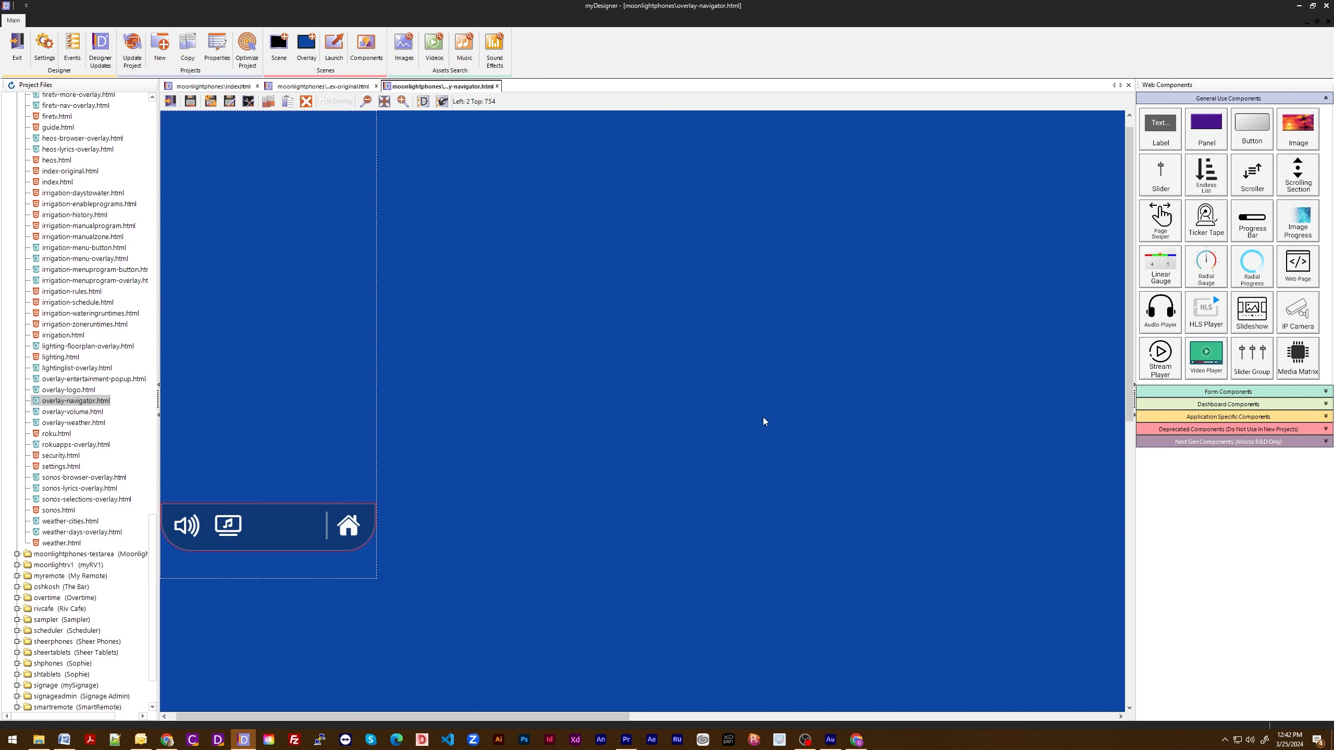
left_click_drag(1021, 282, 621, 175)
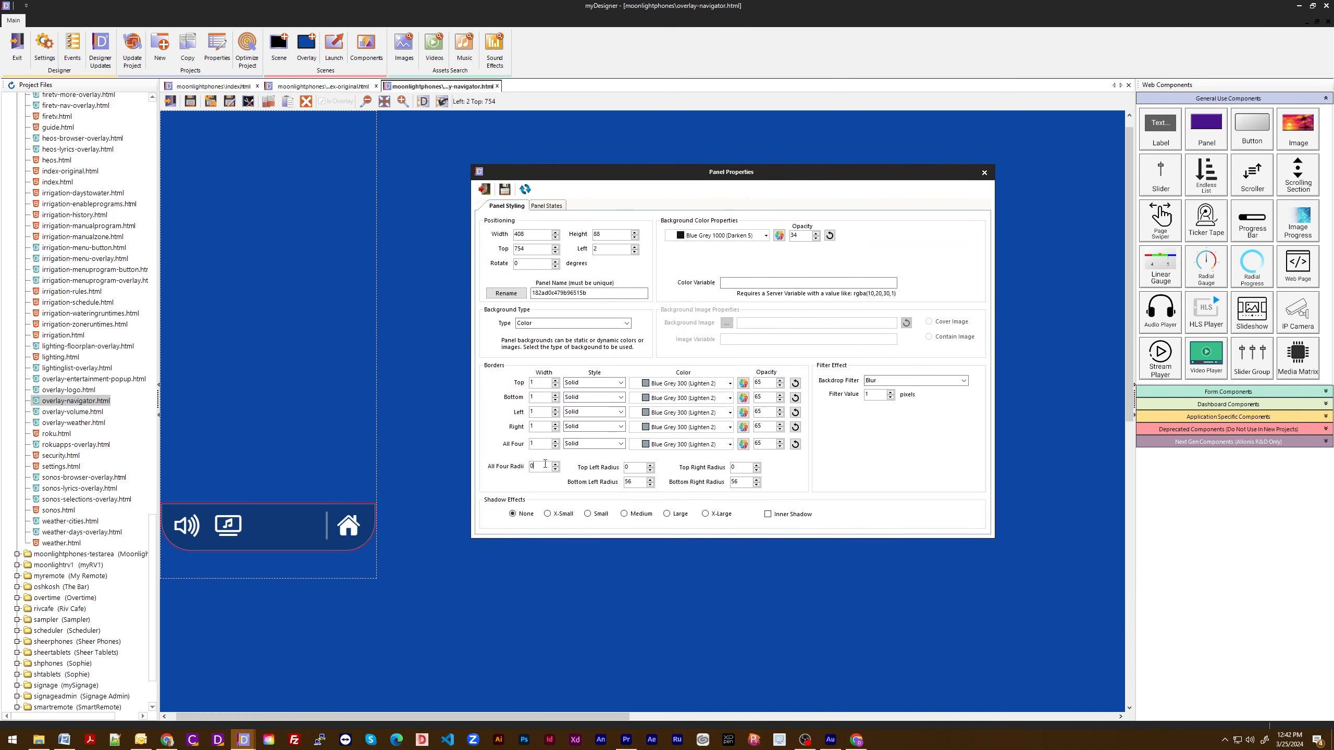
type("18")
key("BackSpace")
key("BackSpace")
type("3")
left_click(484, 189)
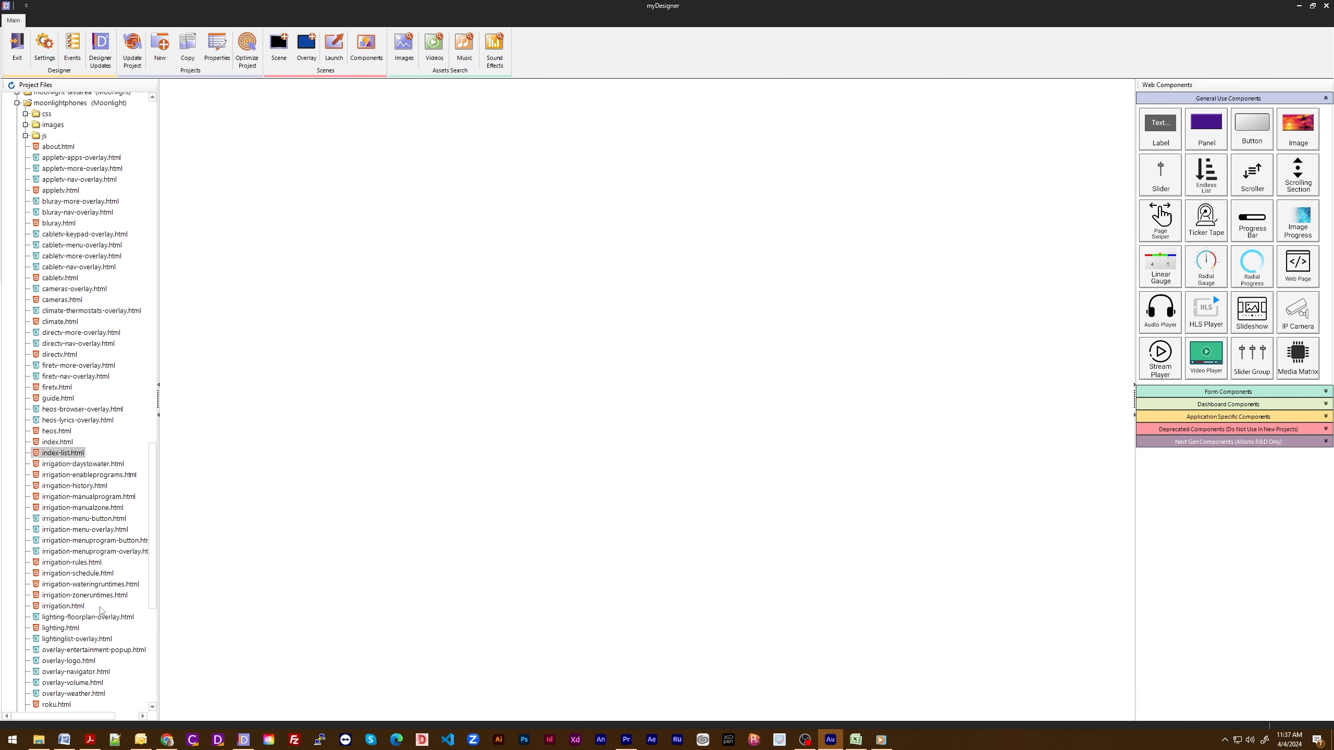
Open overlay-entertainment-popup.html, look through its Users list and Media Options, and close the overlay.
double_click(95, 648)
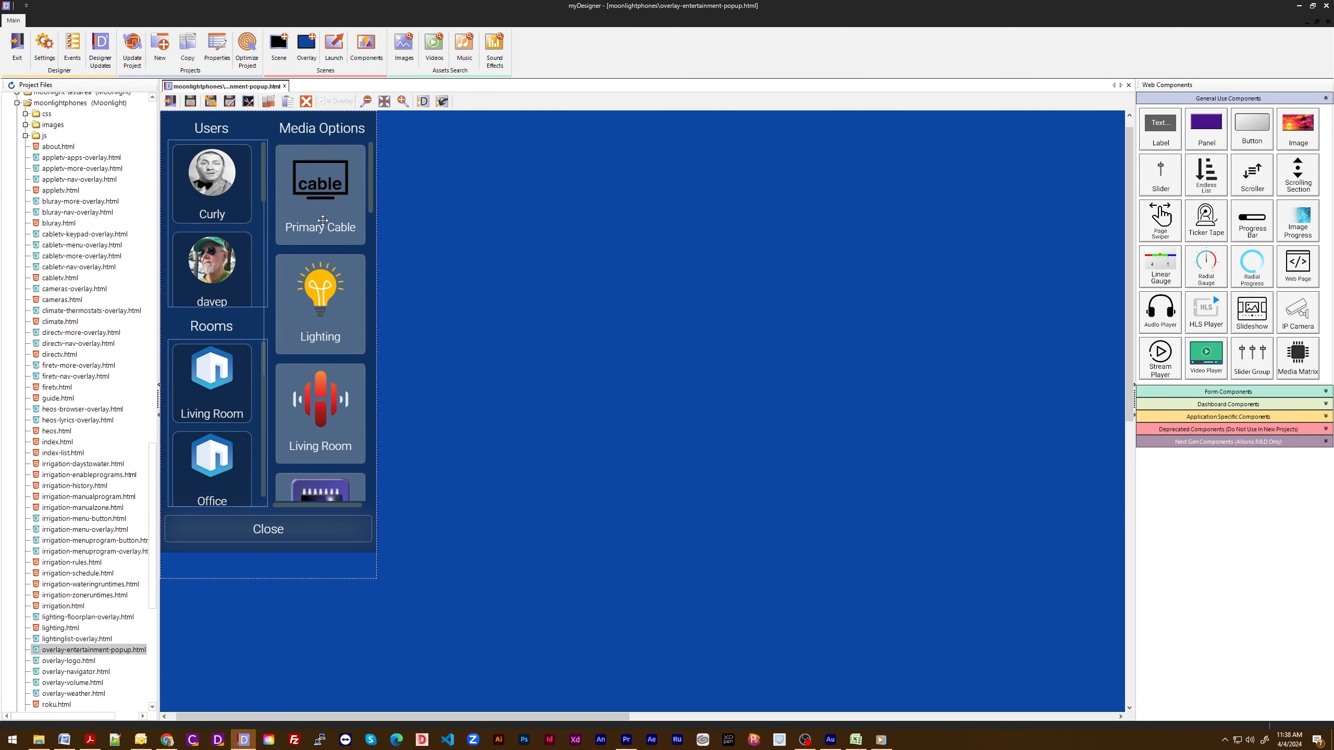
left_click(257, 230)
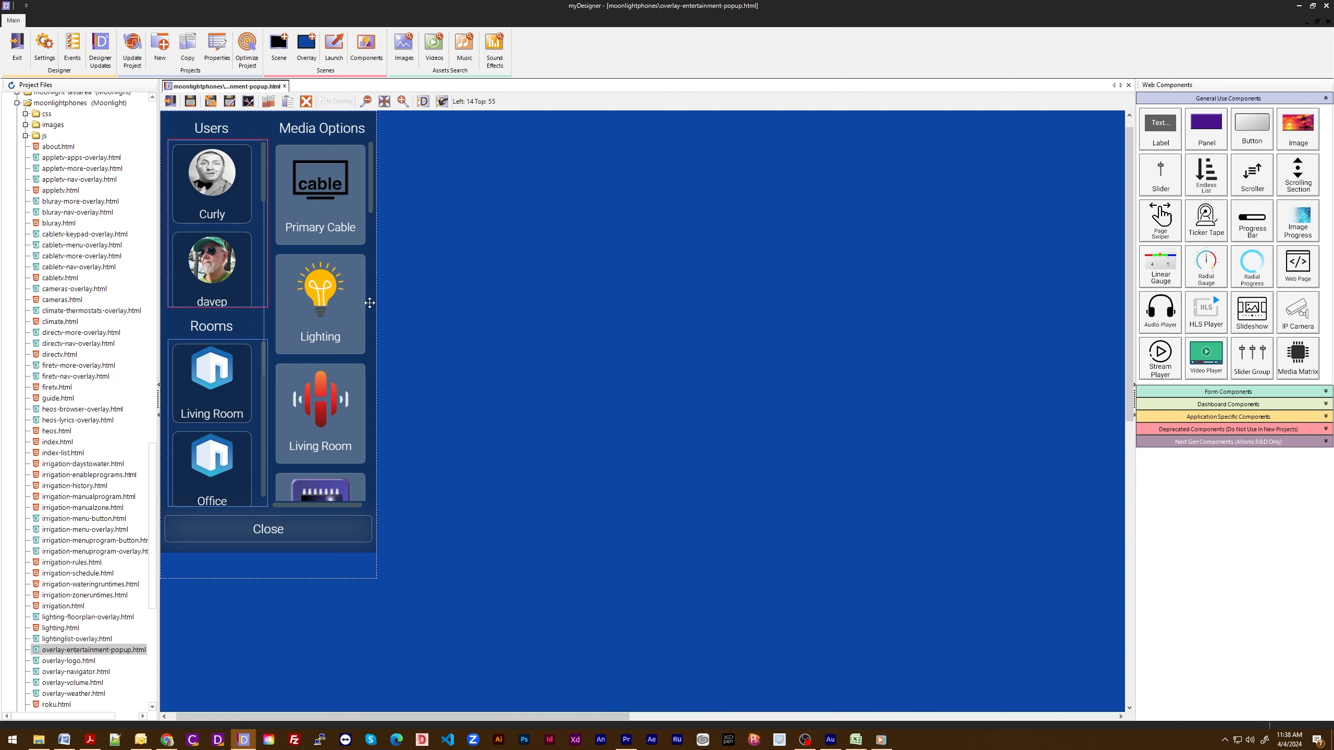
scroll(370, 302, "down", 3)
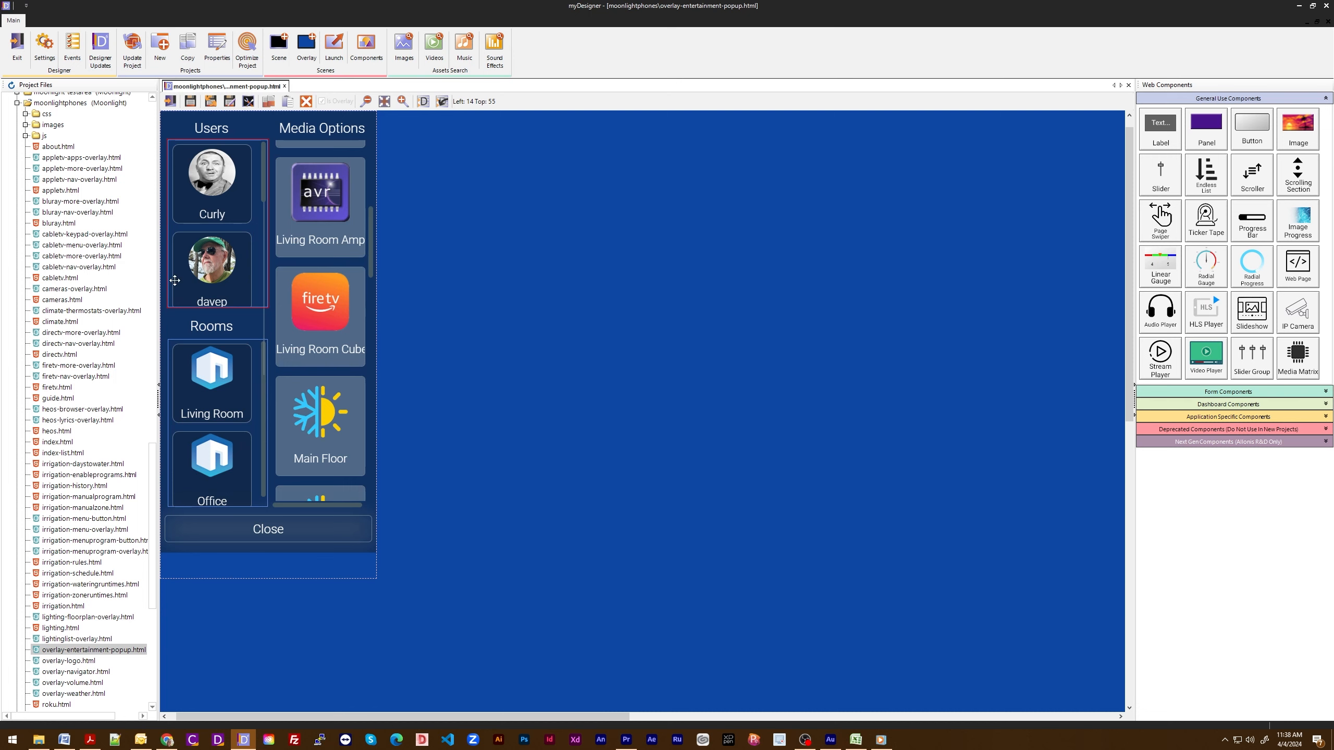
left_click(169, 102)
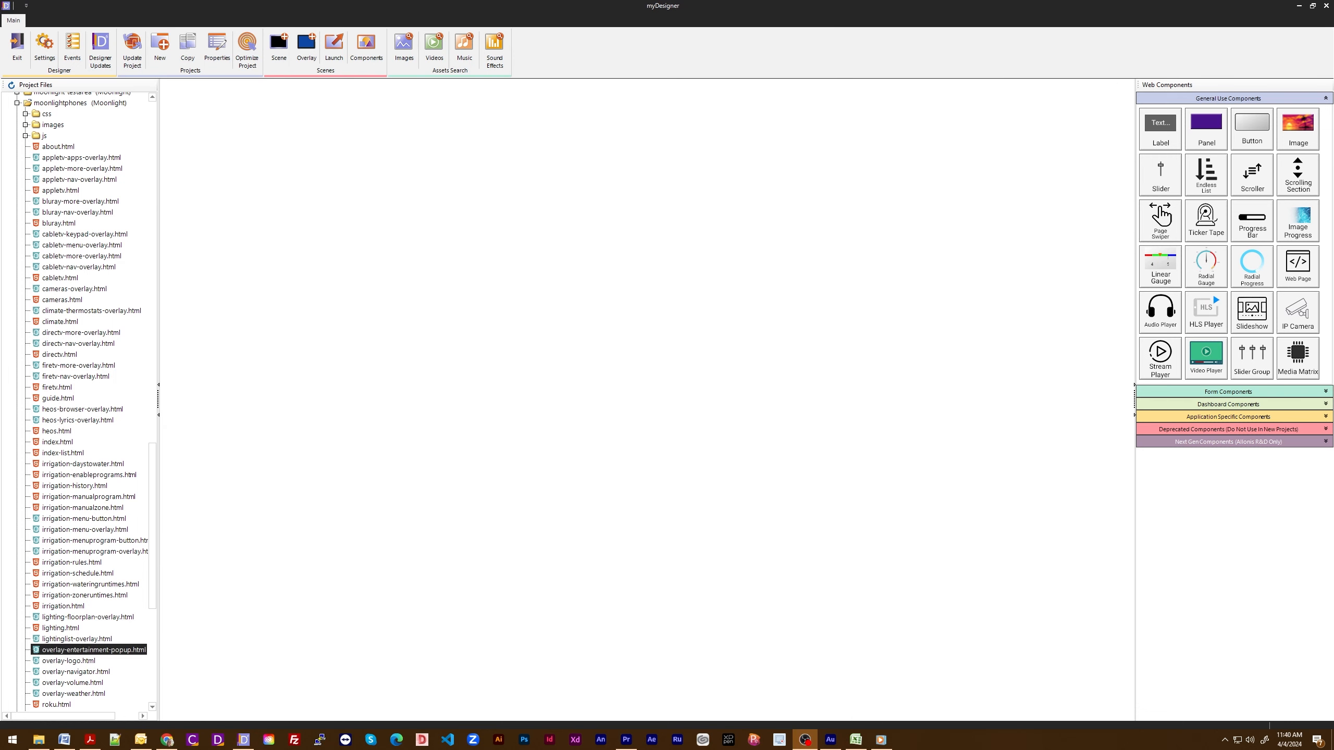
View the overlay-volume.html layout and close it, and open overlay-weather.html.
double_click(76, 684)
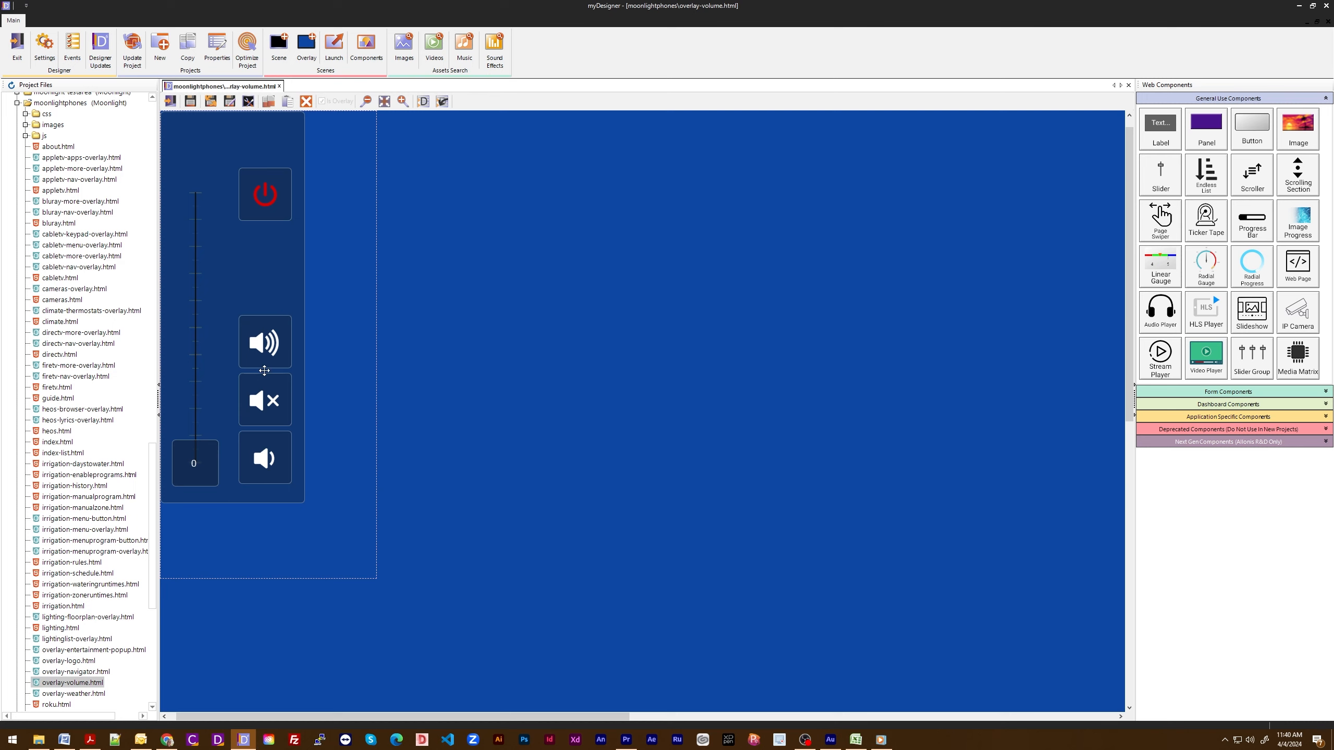
left_click(170, 101)
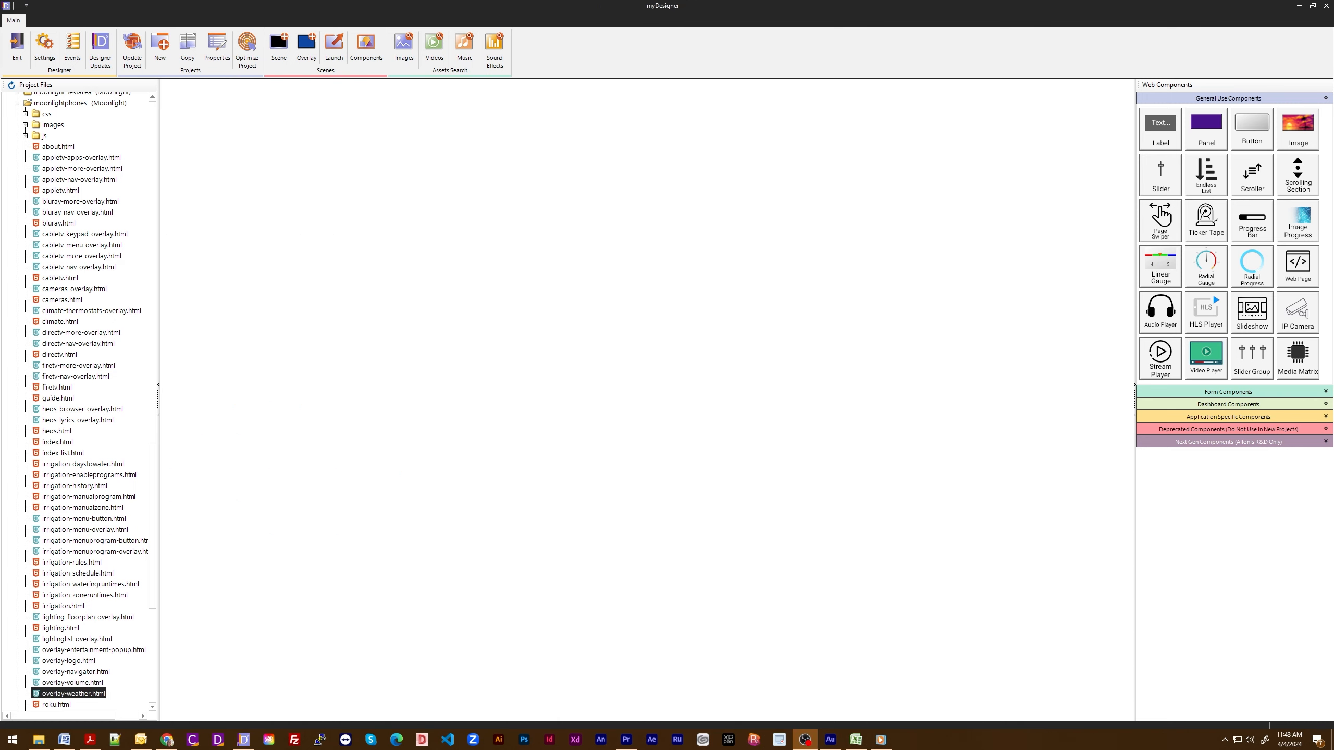
double_click(67, 695)
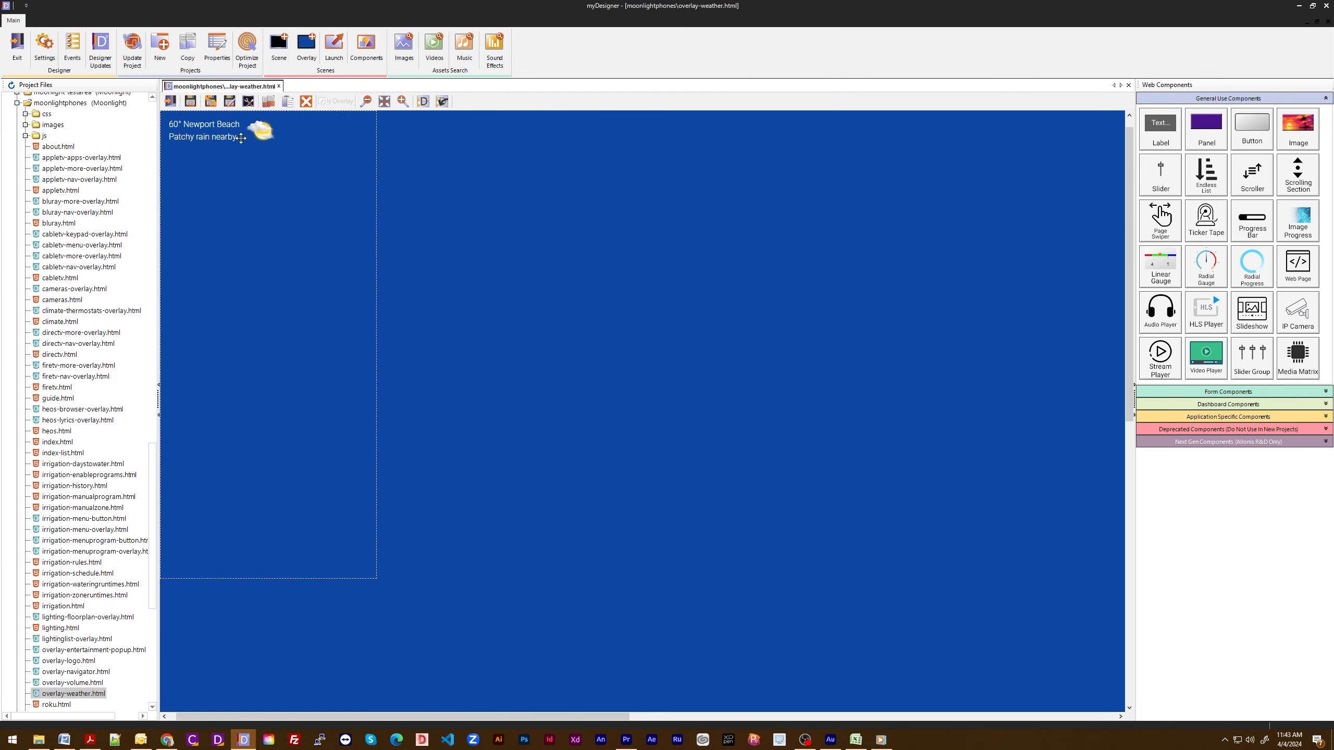
Check which overlays are assigned in the scene properties of index.html, and close index.html and overlay-weather.html.
double_click(53, 441)
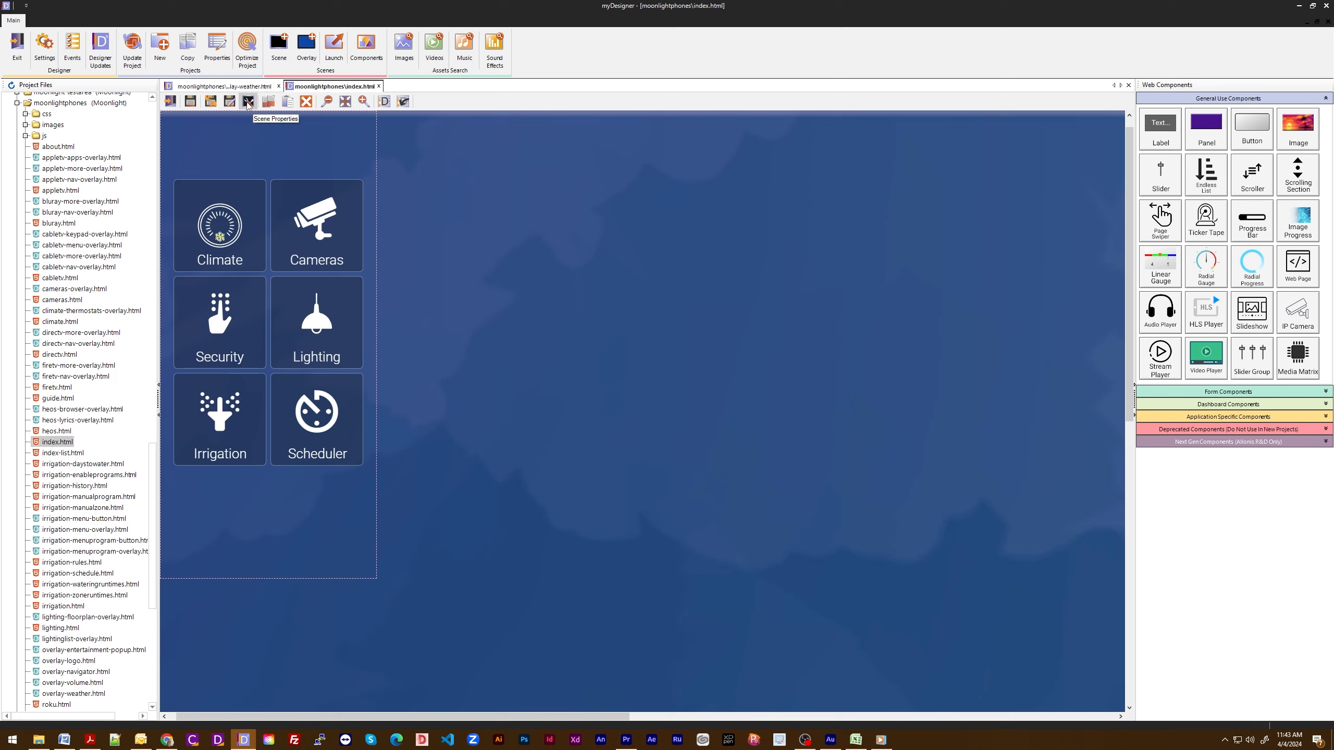
left_click(248, 102)
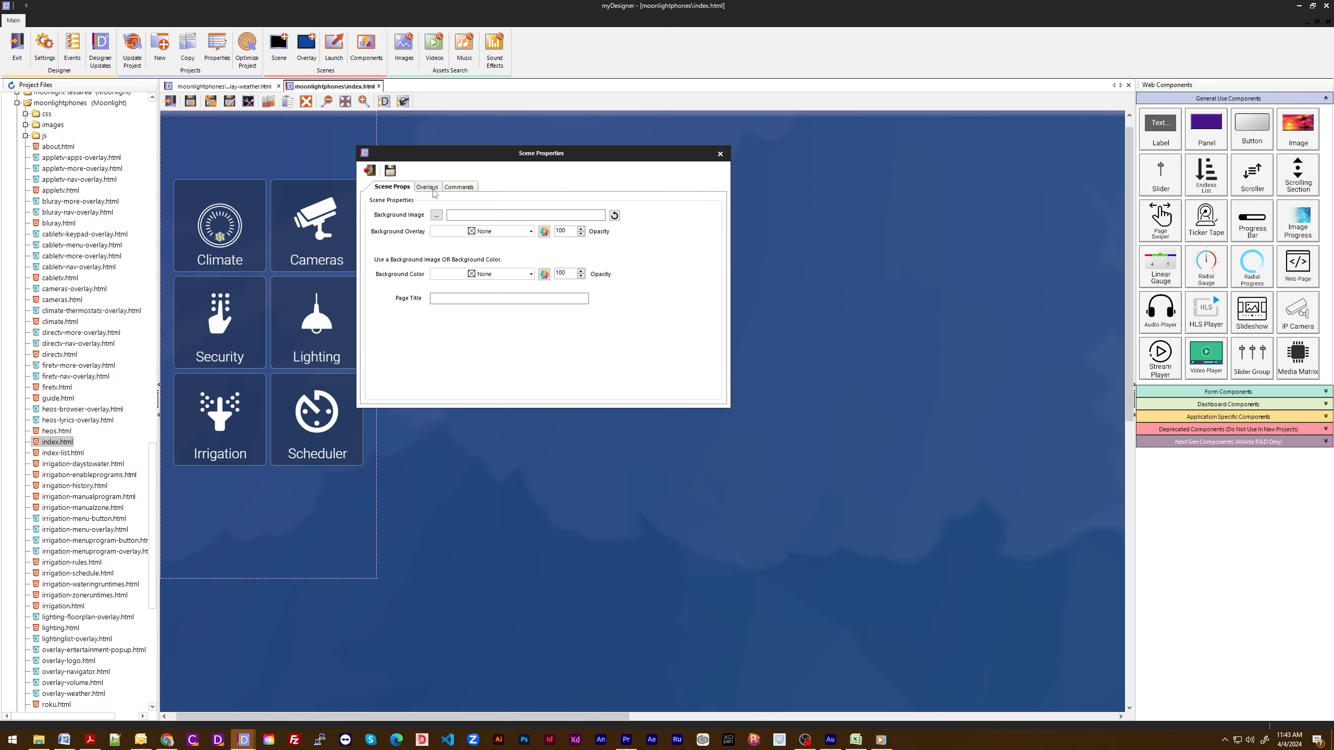
left_click(433, 188)
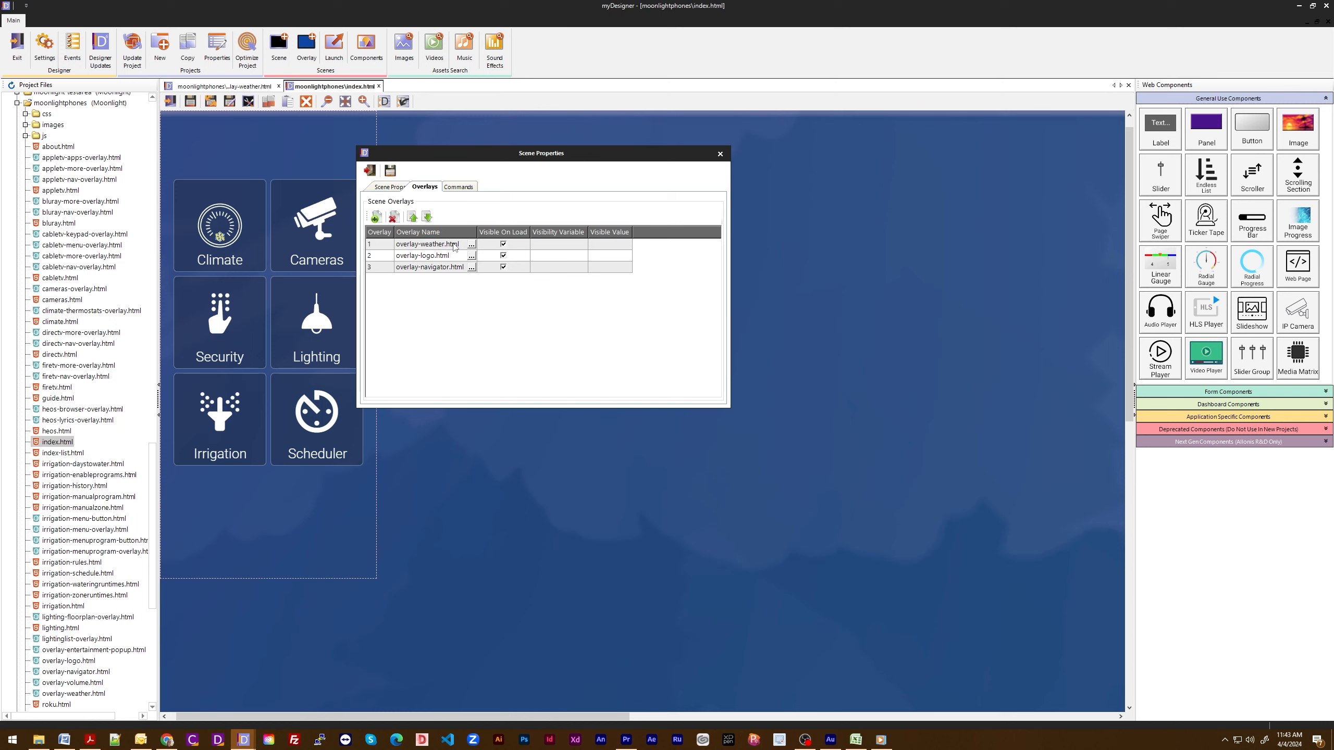
left_click(370, 172)
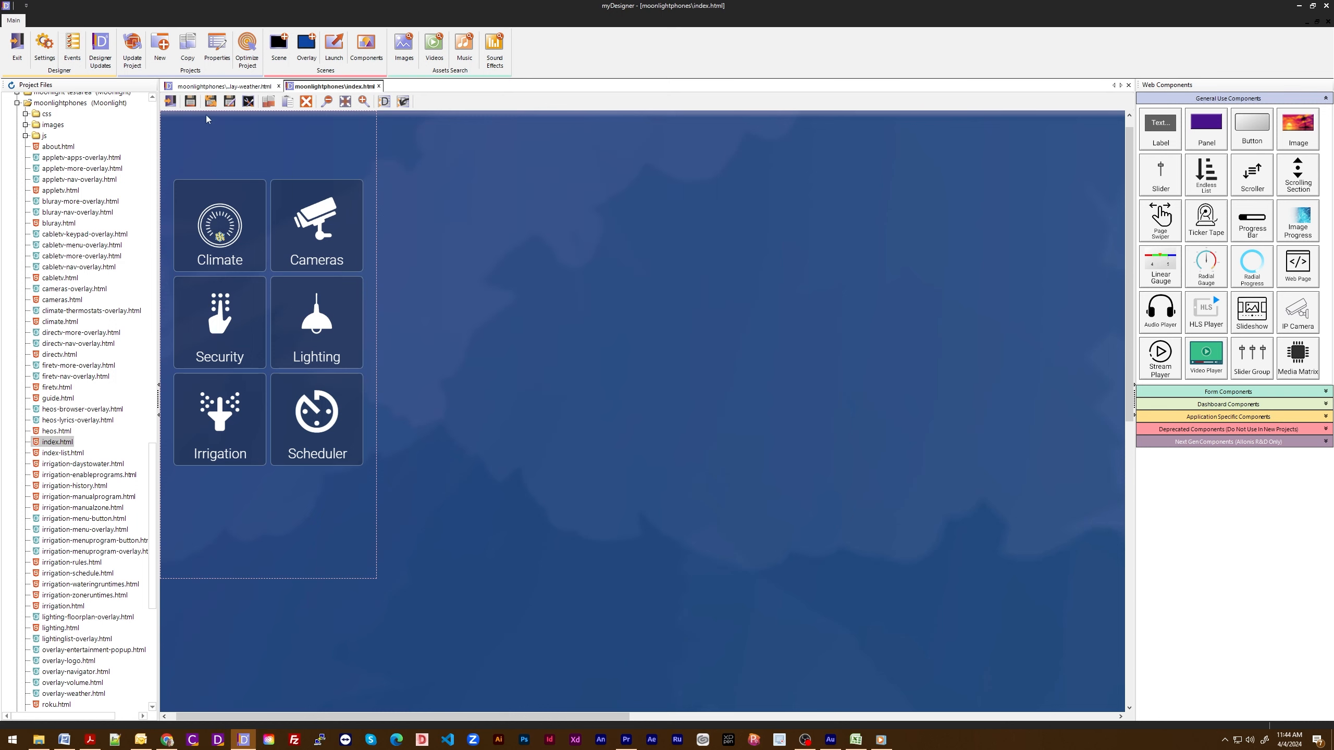
left_click(169, 101)
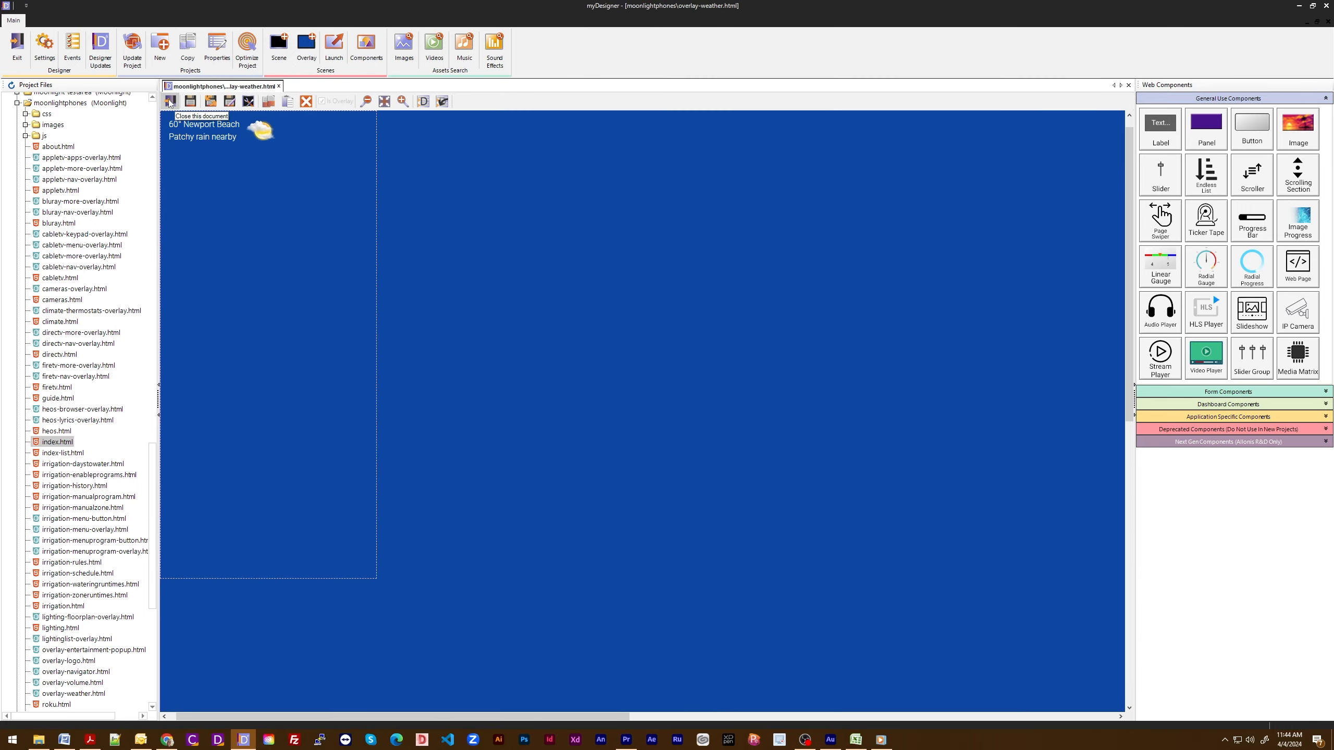
left_click(170, 102)
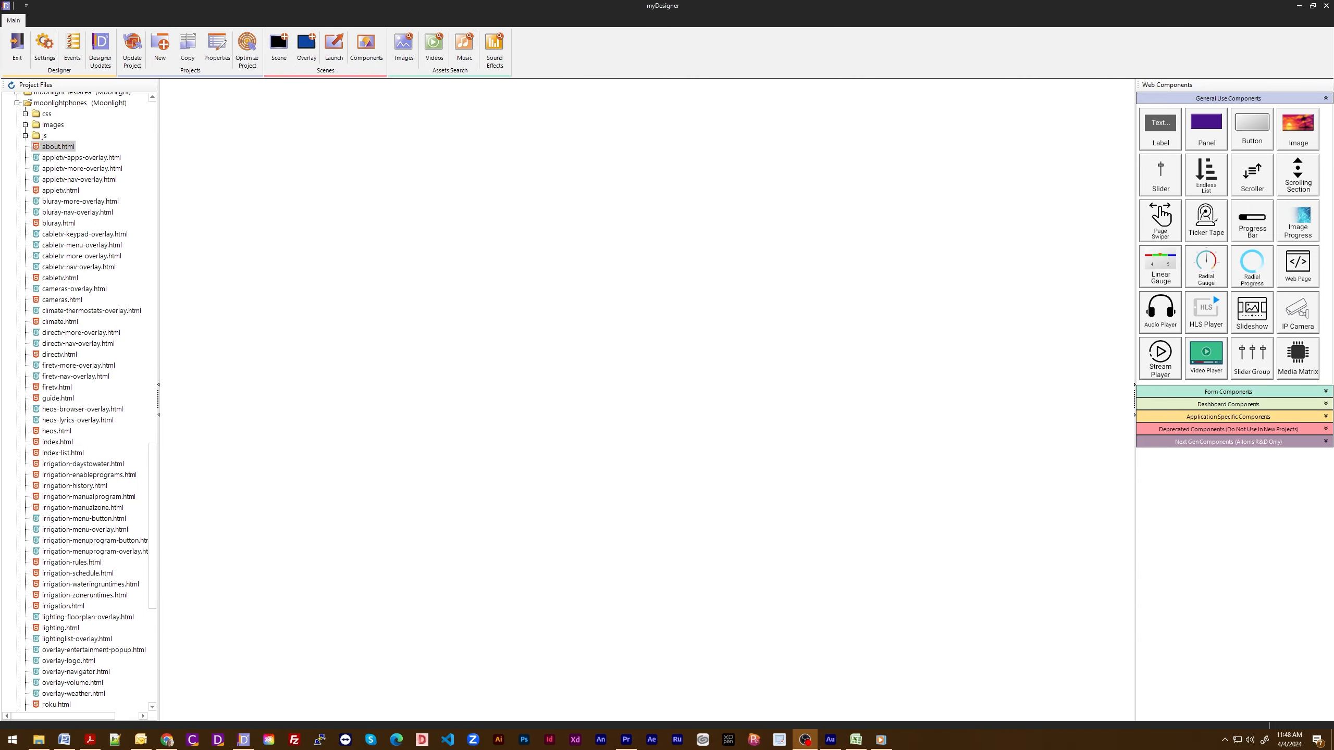
Open about.html and overlay-logo.html, check the click commands of the Allonis logo image, and close overlay-logo.html.
double_click(55, 151)
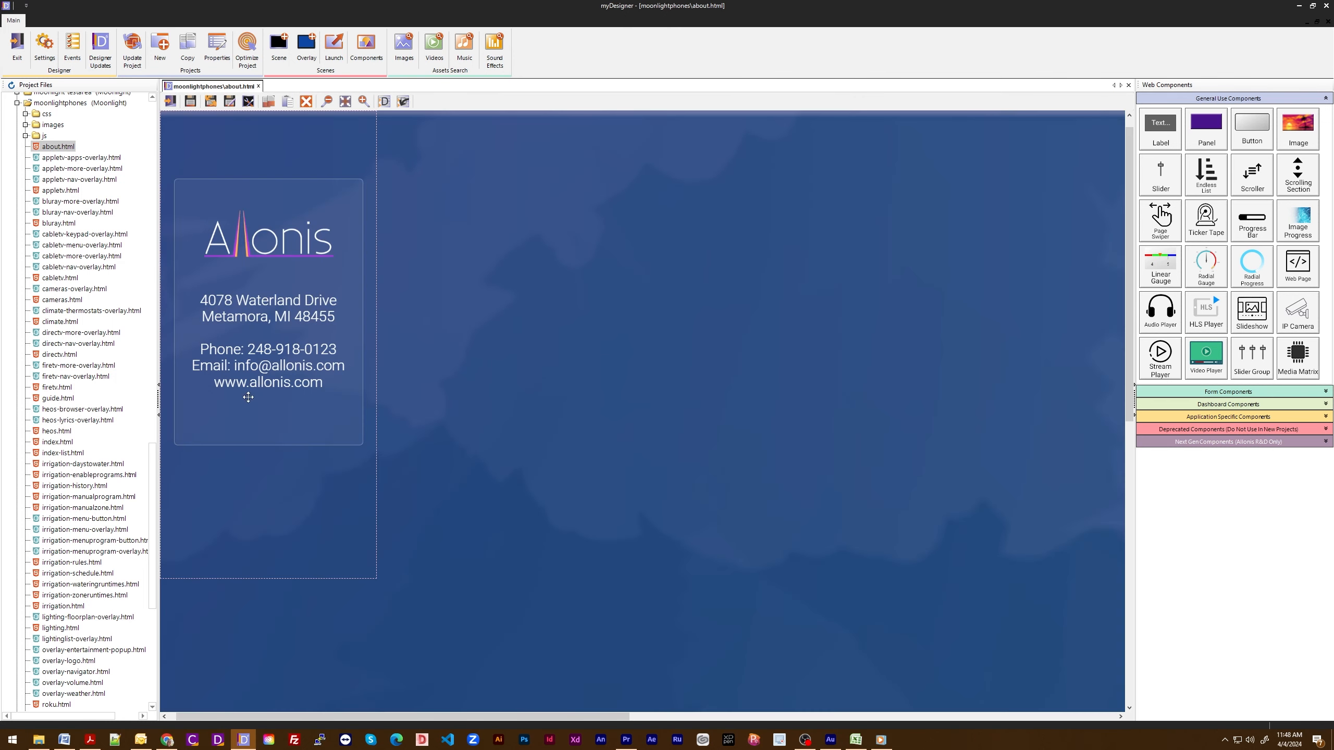
double_click(79, 661)
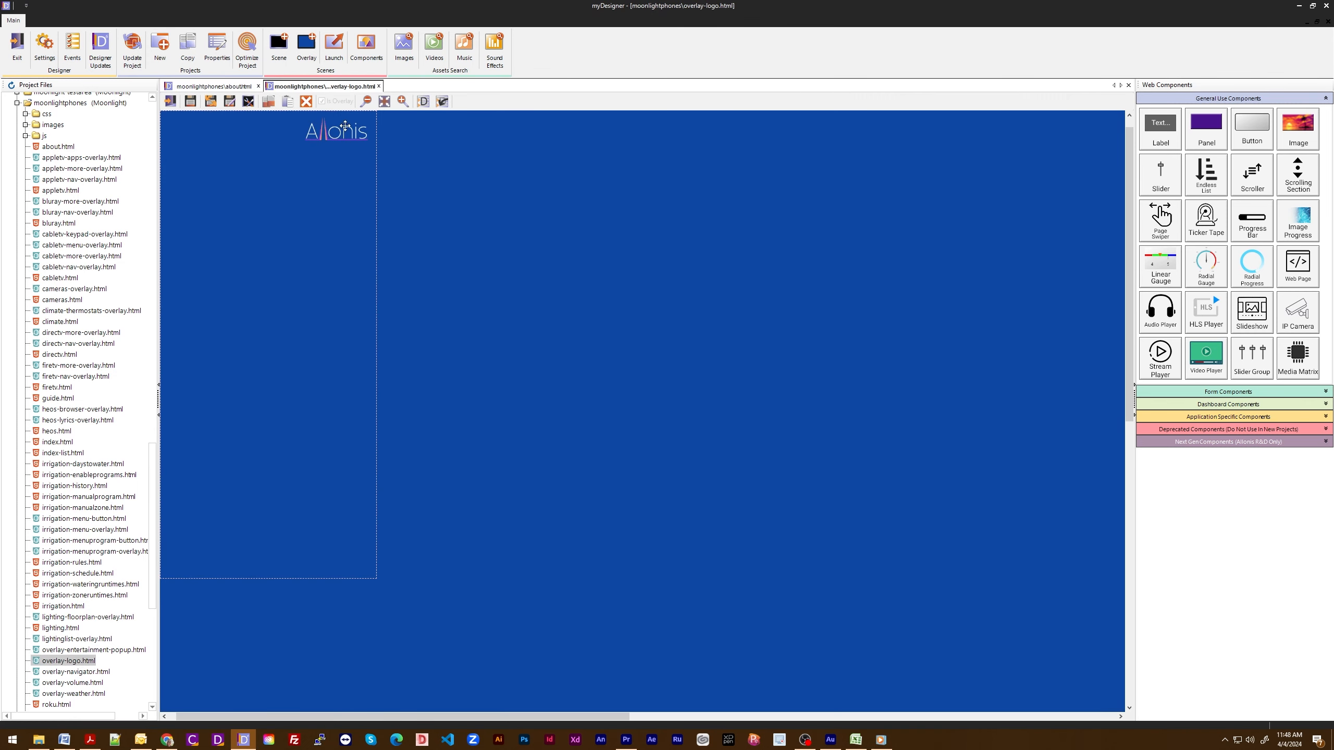
double_click(346, 135)
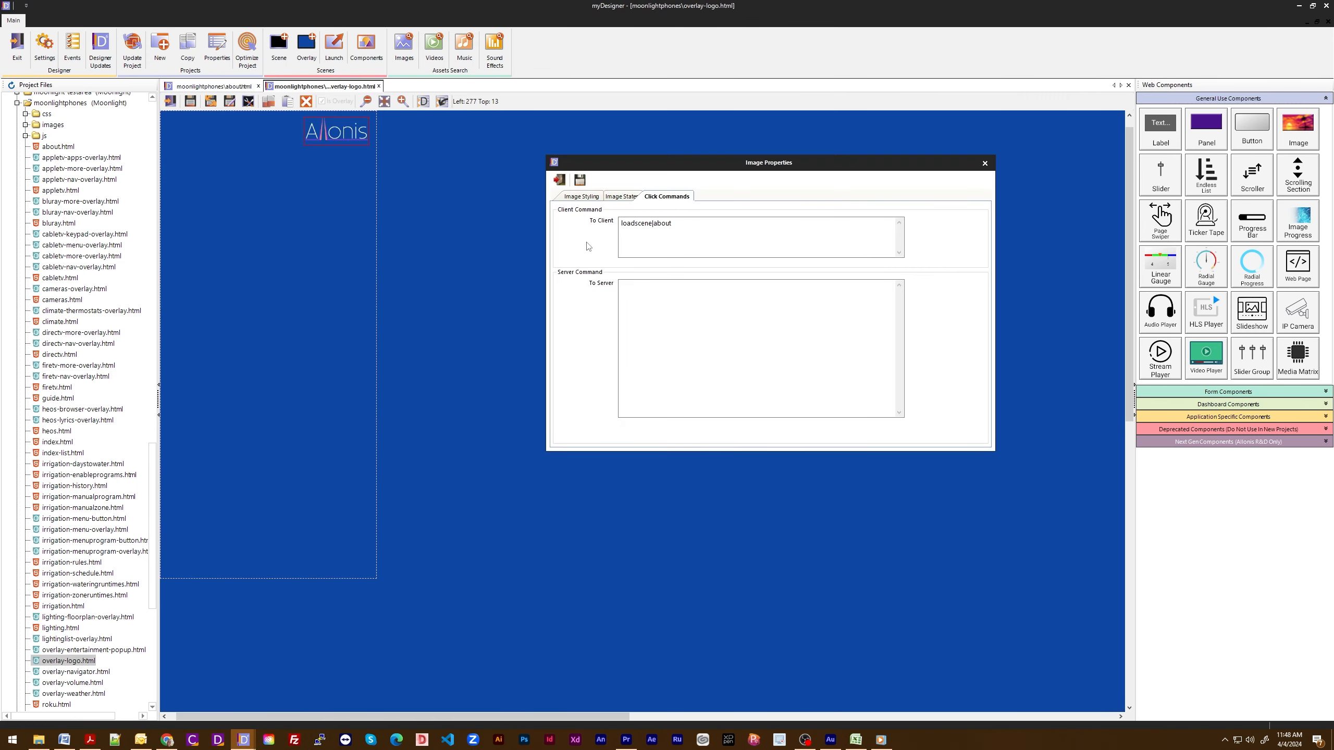
left_click(560, 180)
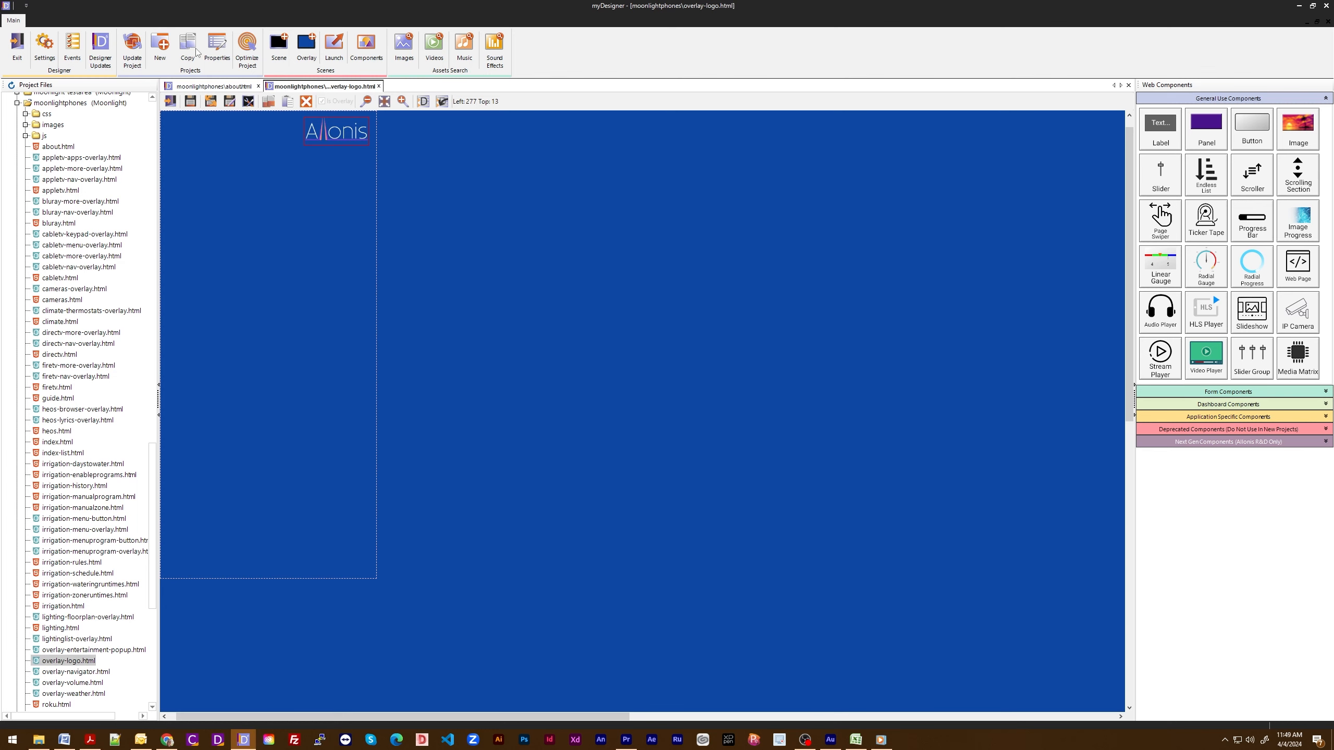
left_click(169, 101)
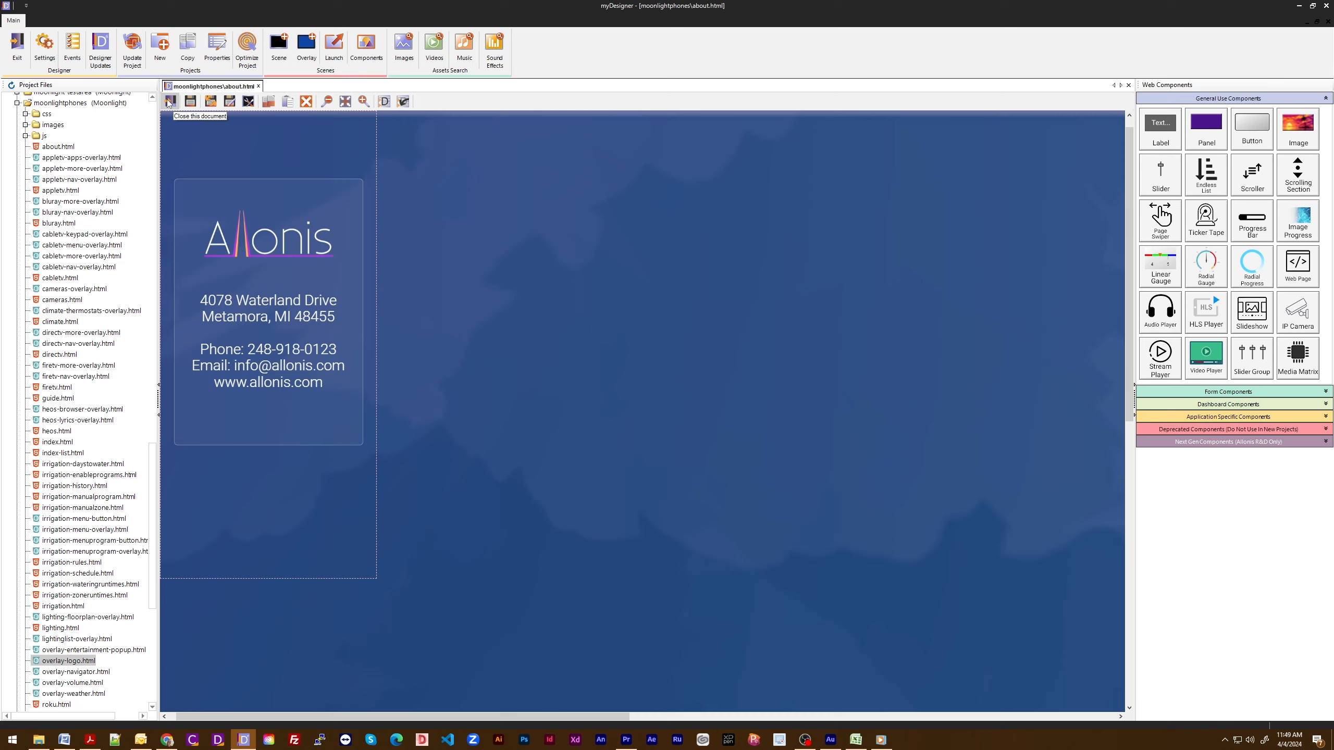